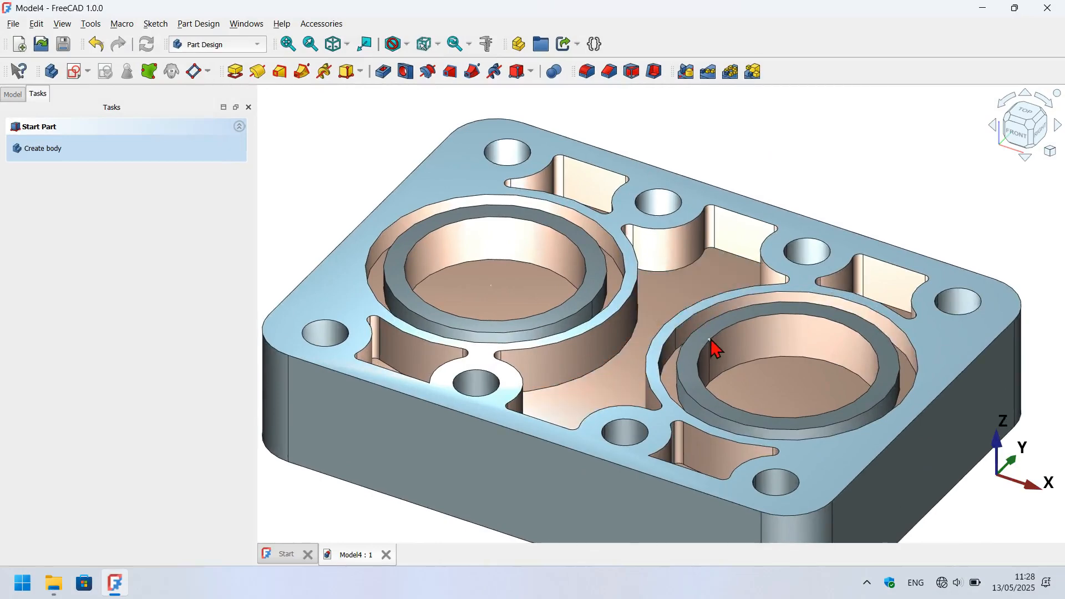
# Make the finished block semi-transparent and examine its internal holes, ring recesses and pockets.
pyautogui.click(739, 470)
pyautogui.press('v')
pyautogui.press('t')
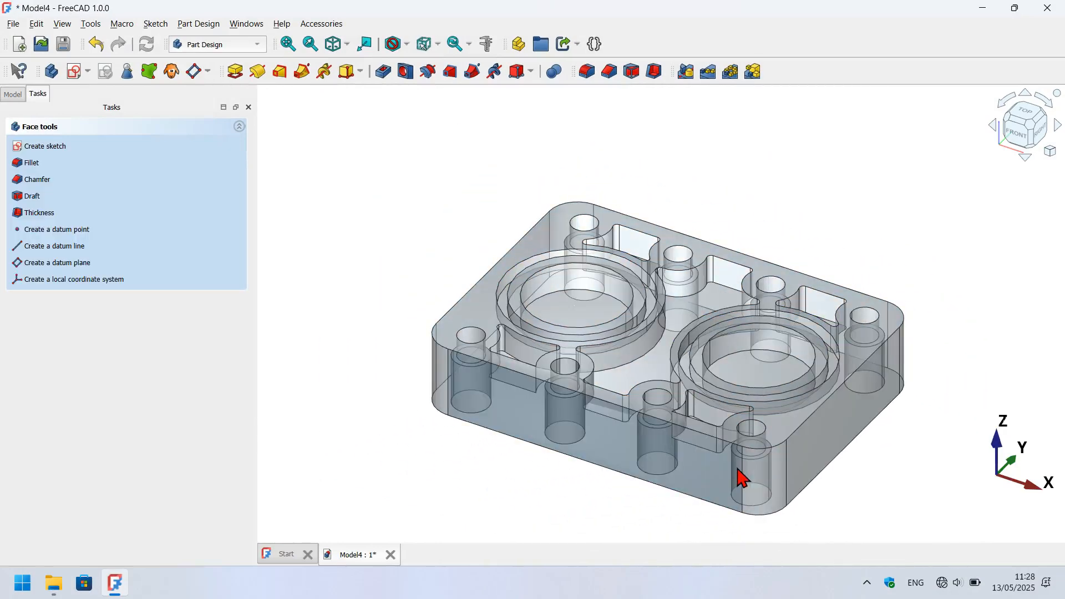
pyautogui.click(580, 501)
pyautogui.click(496, 485)
pyautogui.moveTo(504, 483); pyautogui.dragTo(588, 496)
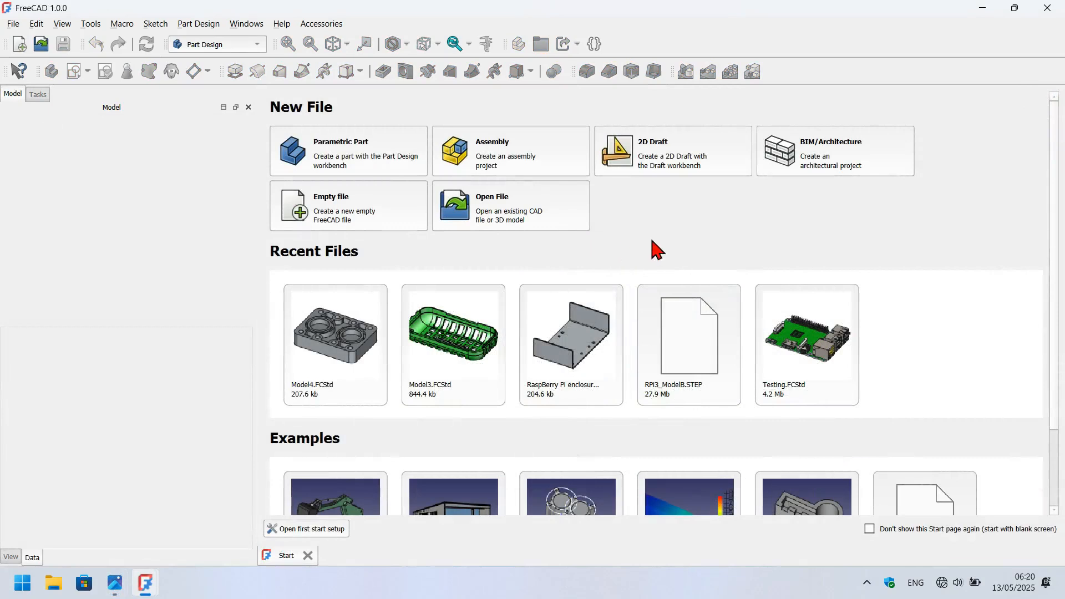
# Create a new empty file and add a body to it, checking the finished Model4 part for reference.
pyautogui.click(361, 206)
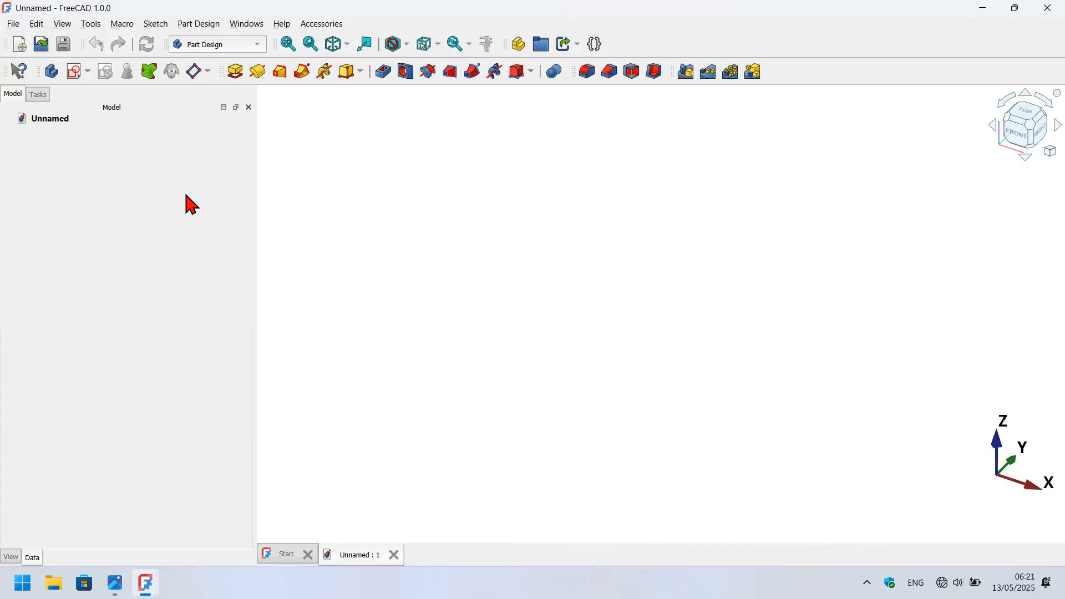
pyautogui.click(54, 74)
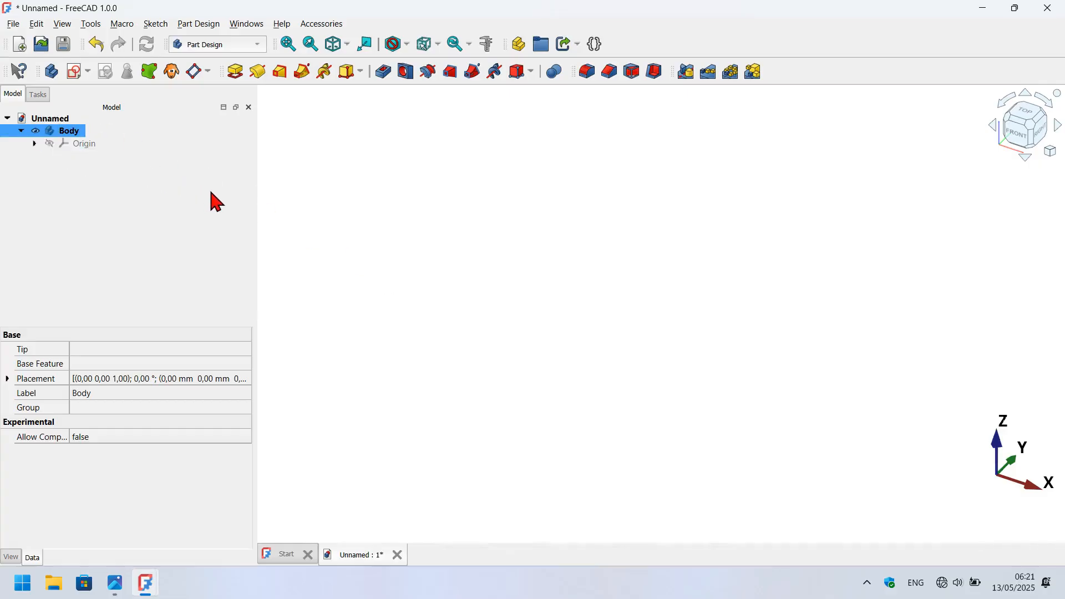
pyautogui.hotkey('alt', 'Tab')
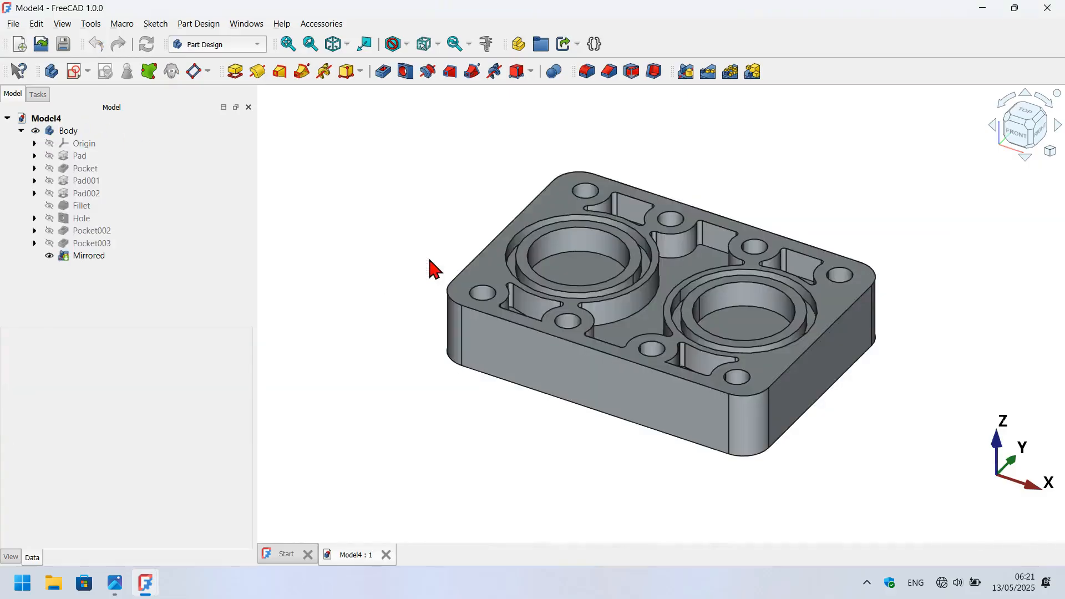
pyautogui.hotkey('alt', 'Tab')
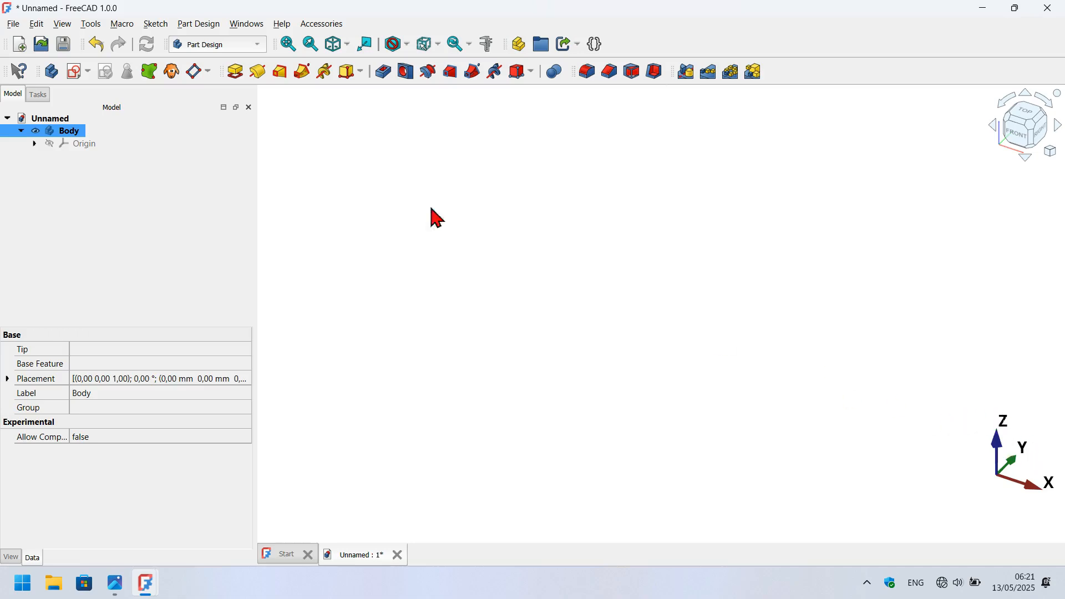
# Sketch a rounded rectangle on the XY-plane, centred on the origin, 125 mm wide and 90 mm high with 10 mm corner radius.
pyautogui.click(72, 71)
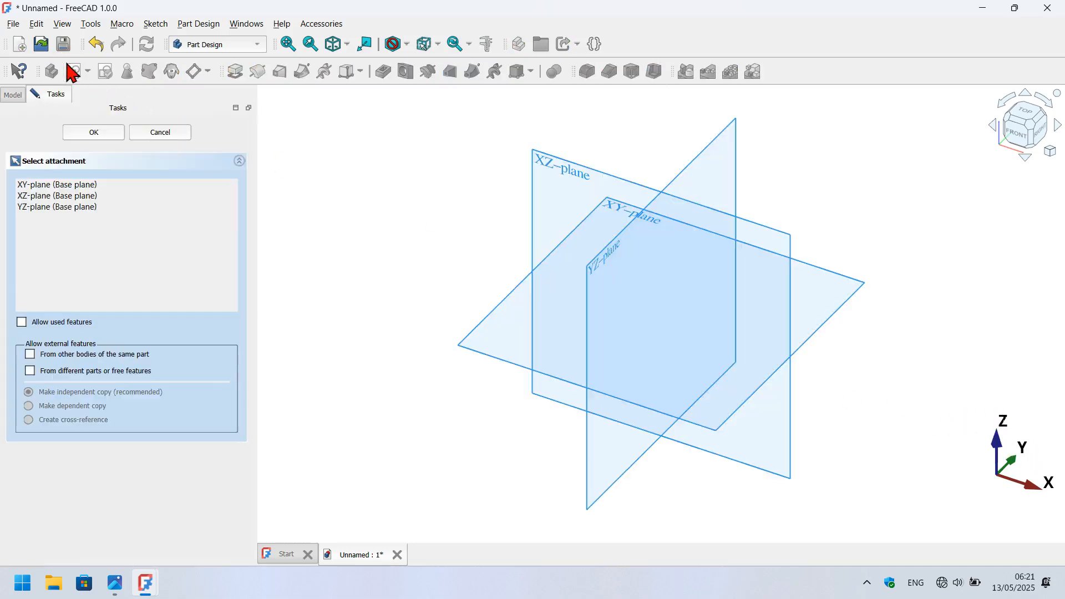
pyautogui.click(614, 206)
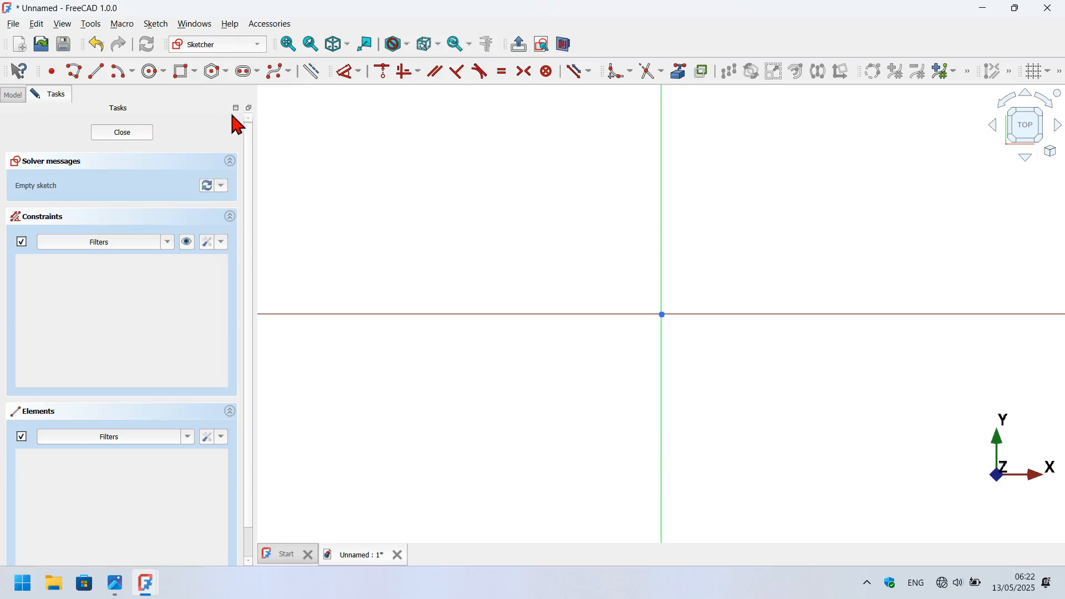
pyautogui.click(194, 72)
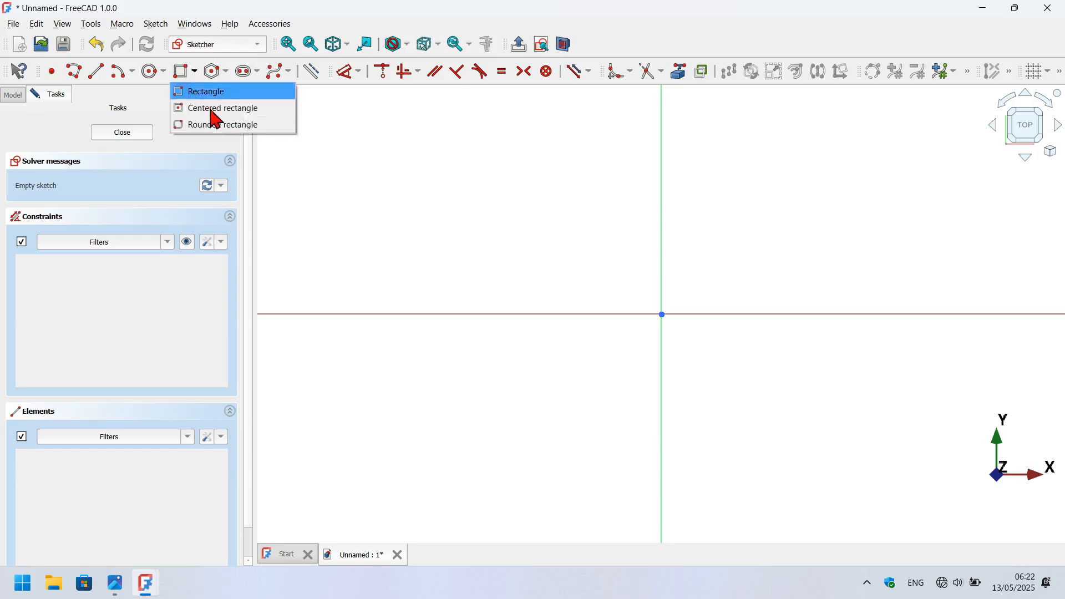
pyautogui.click(253, 111)
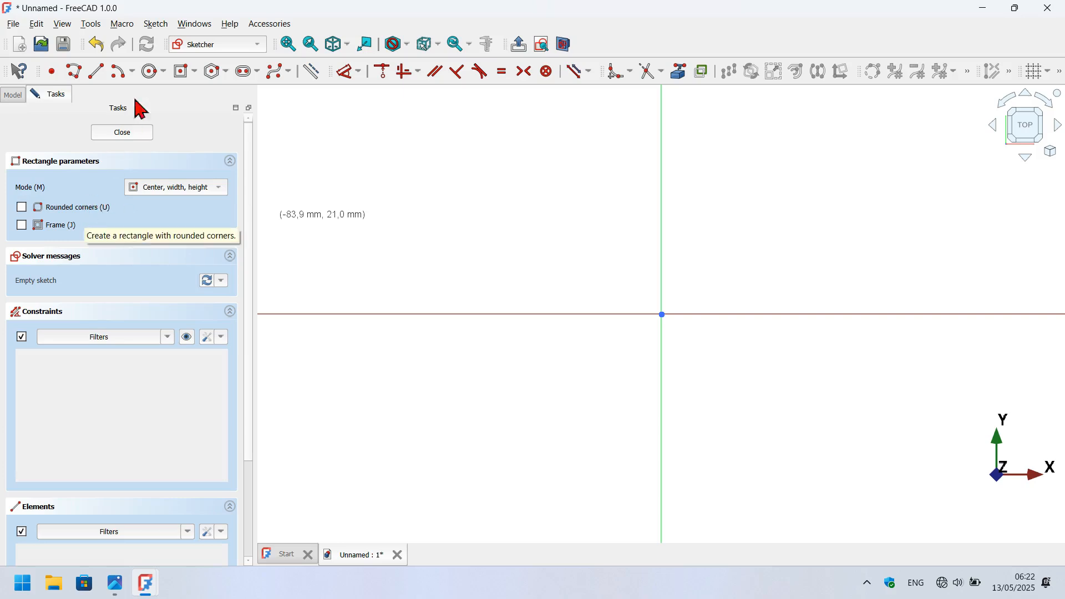
pyautogui.click(83, 203)
pyautogui.scroll(-4, 332, 231)
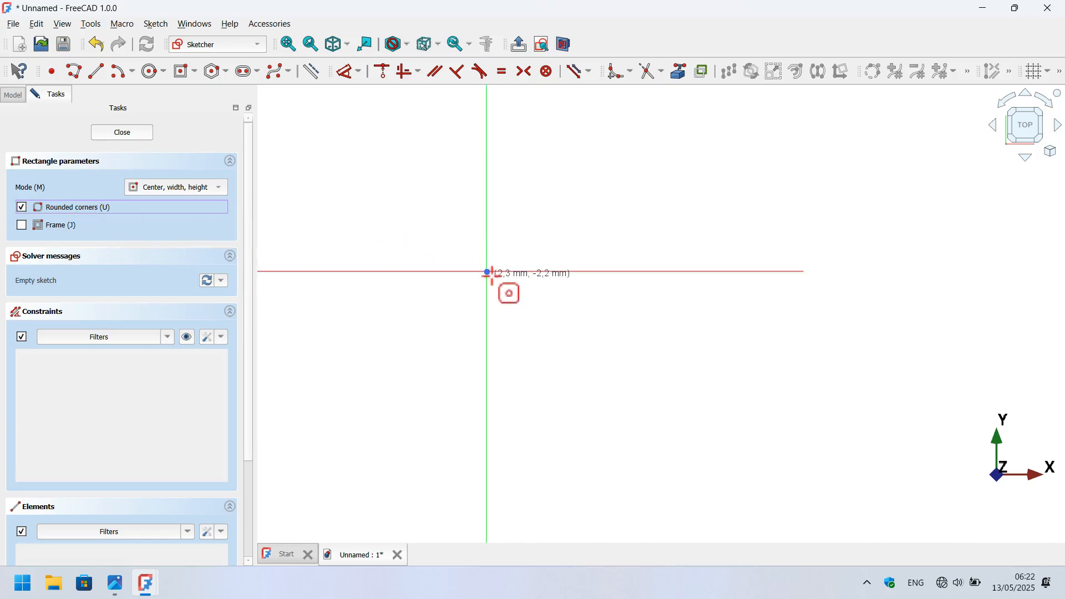
pyautogui.click(487, 272)
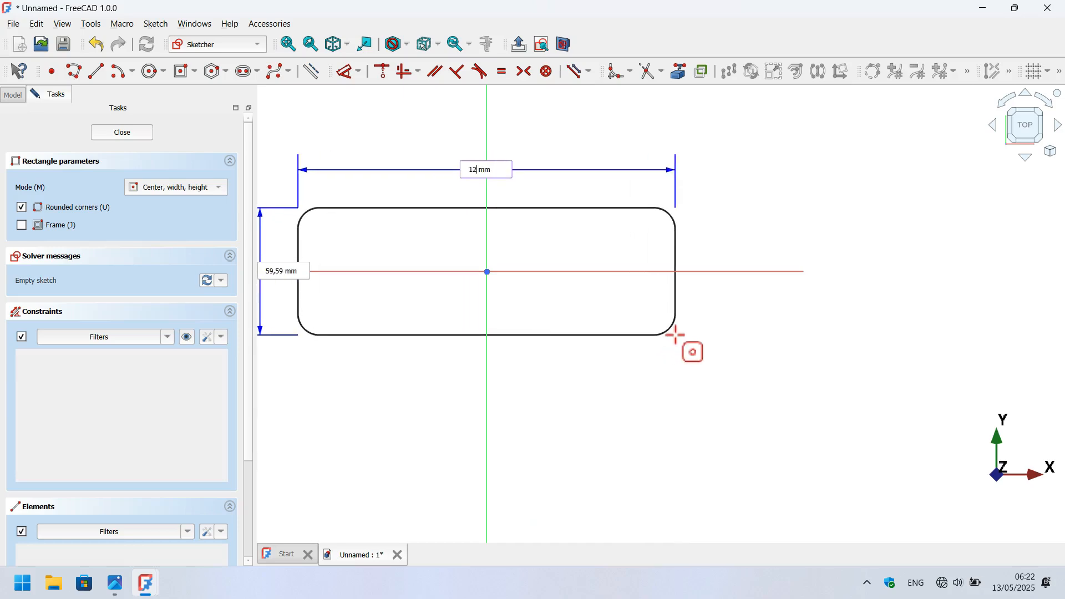
pyautogui.press('Tab')
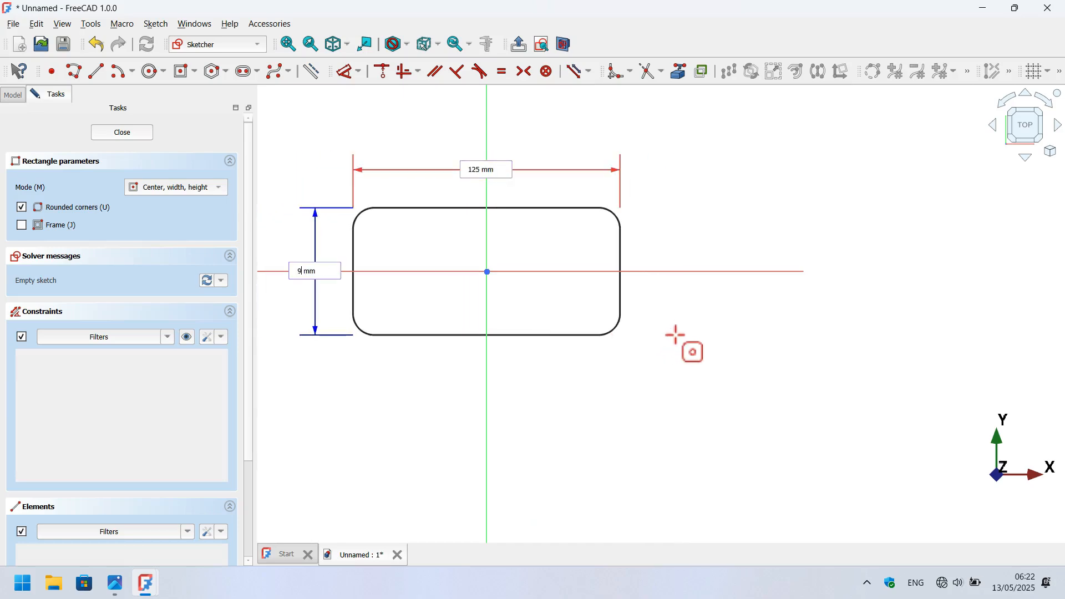
pyautogui.write('90')
pyautogui.press('Tab')
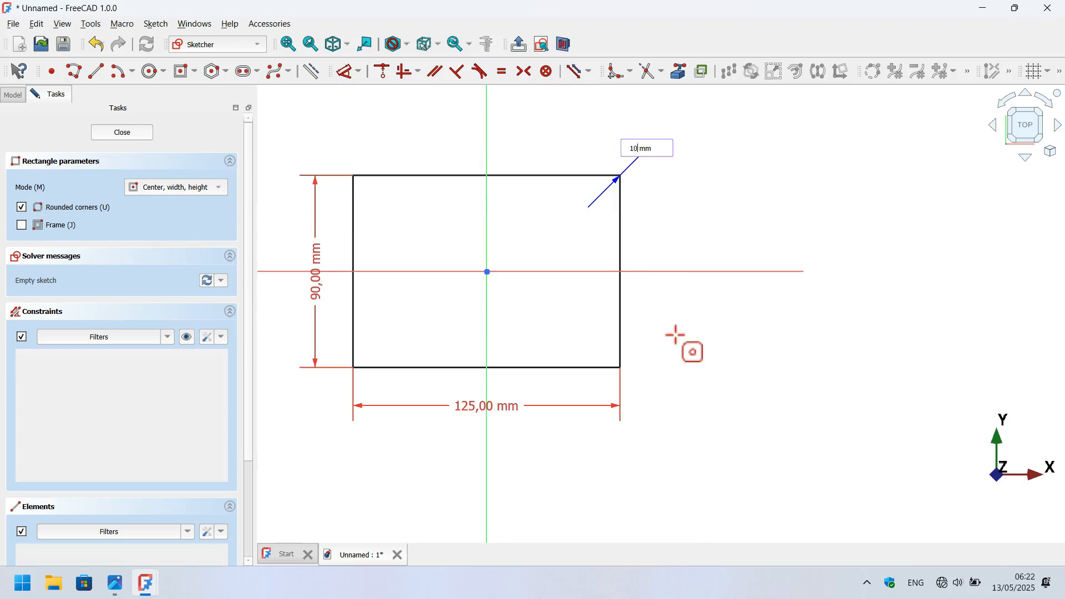
pyautogui.press('Return')
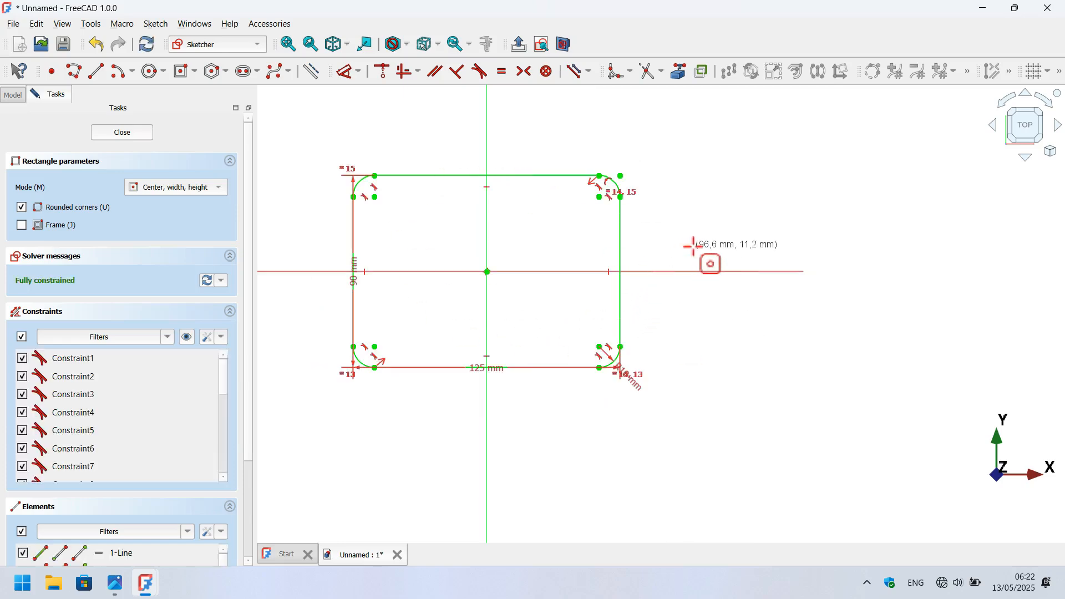
pyautogui.press('Escape')
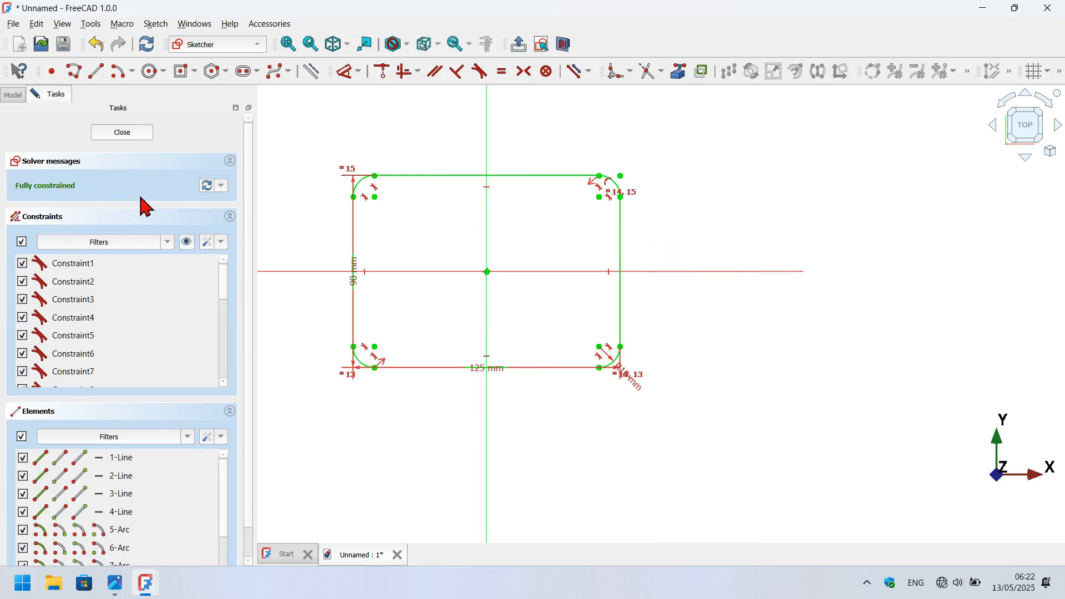
pyautogui.click(122, 134)
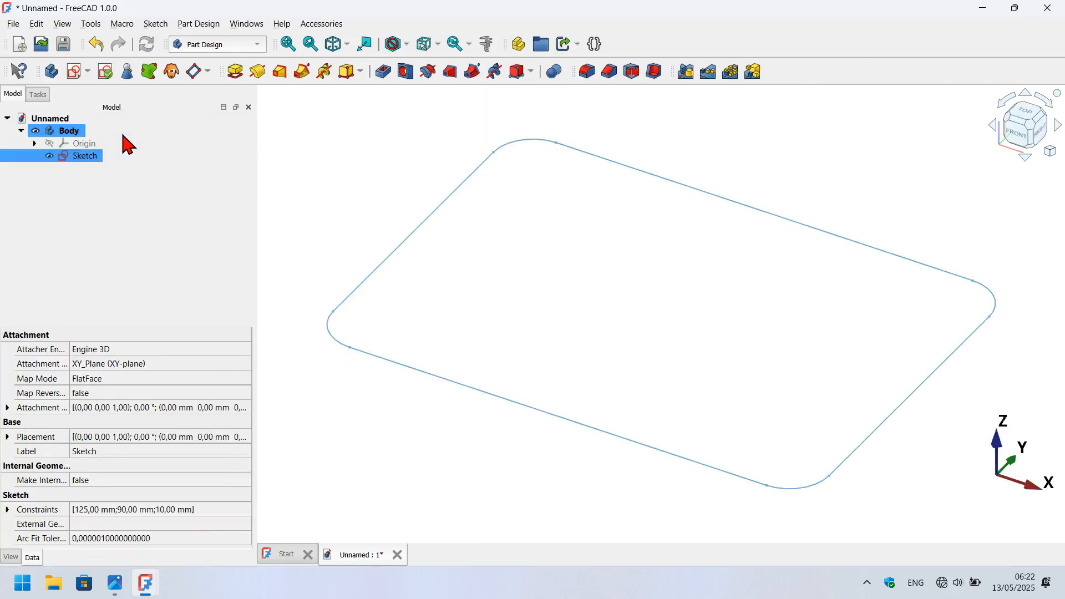
# Pad the rounded rectangle sketch to a length of 25 mm.
pyautogui.click(581, 299)
pyautogui.scroll(-3, 583, 304)
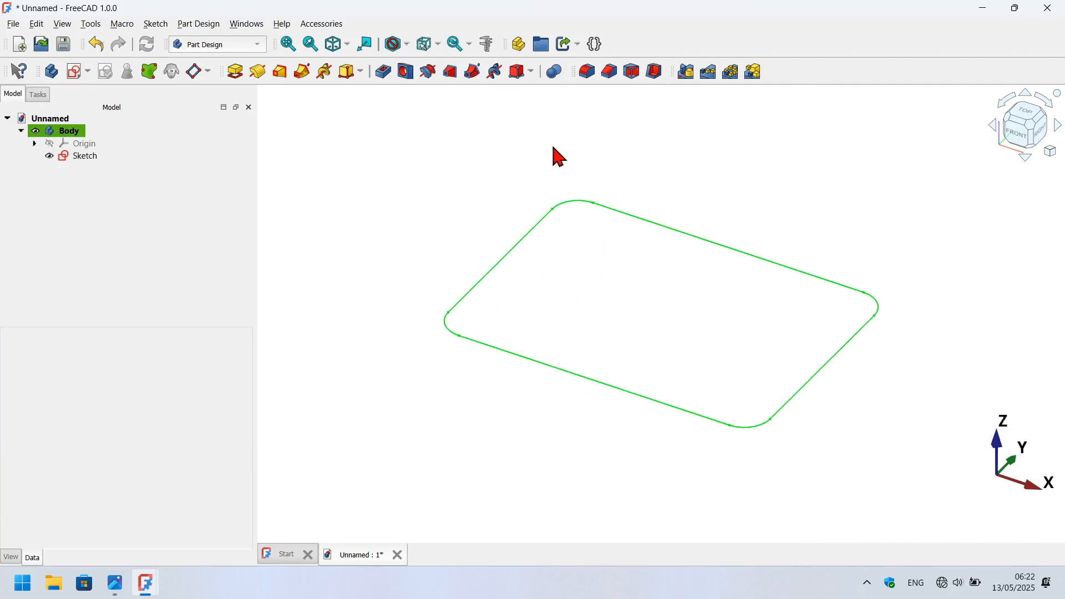
pyautogui.click(233, 72)
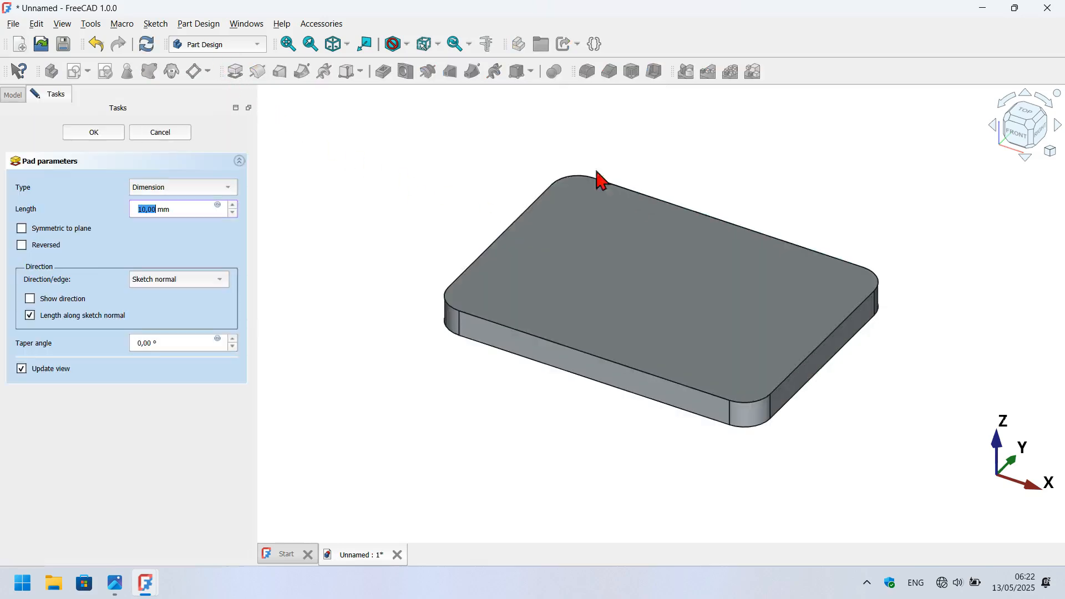
pyautogui.tripleClick(175, 209)
pyautogui.click(100, 134)
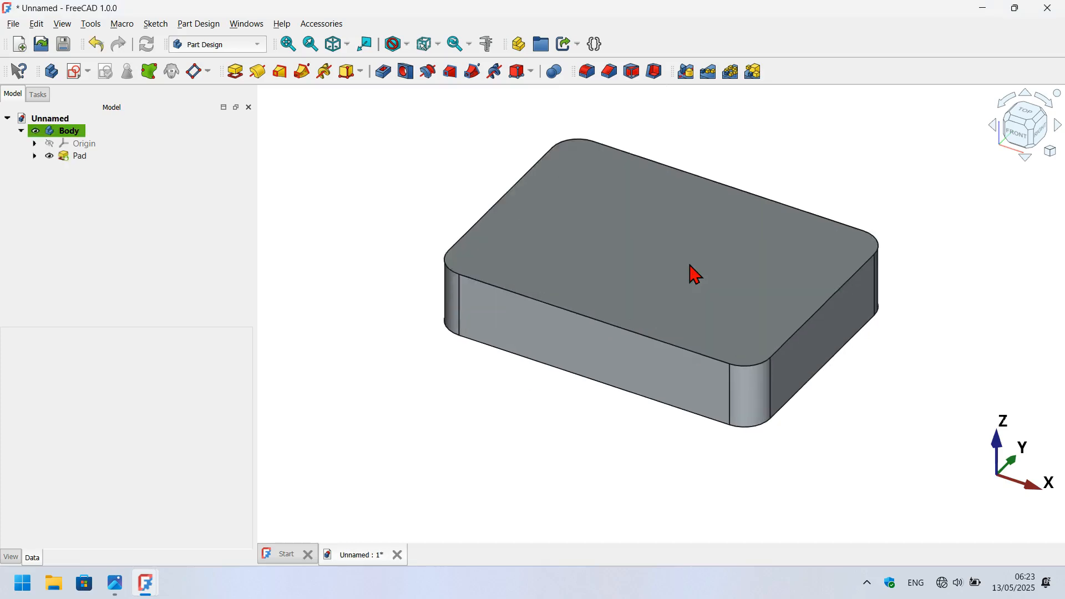
# Duplicate the pad's sketch using only the original selection, without its dependencies.
pyautogui.click(88, 158)
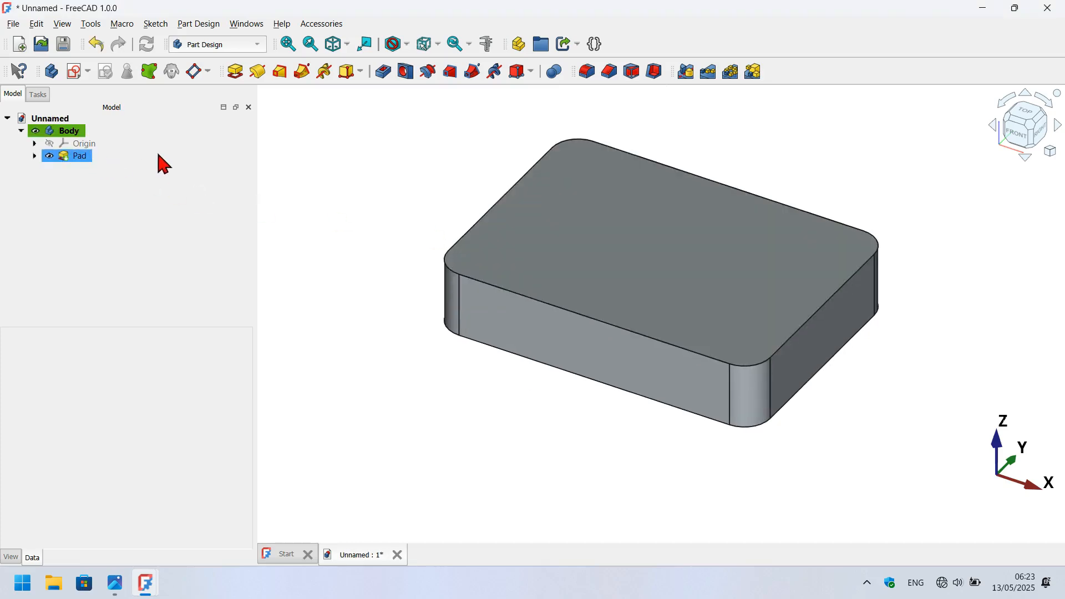
pyautogui.click(32, 156)
pyautogui.click(97, 169)
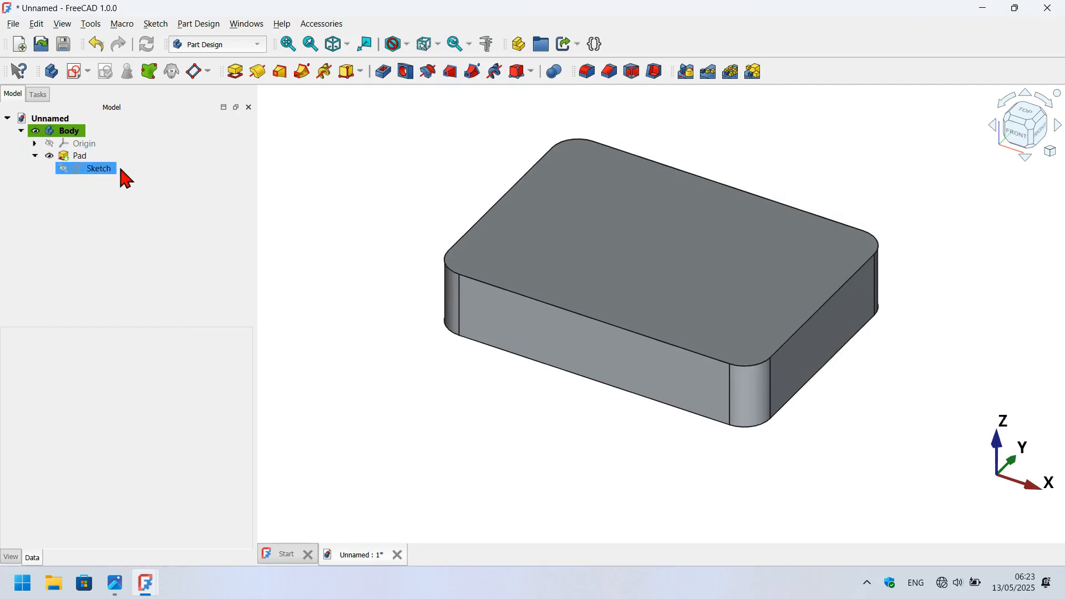
pyautogui.click(87, 173)
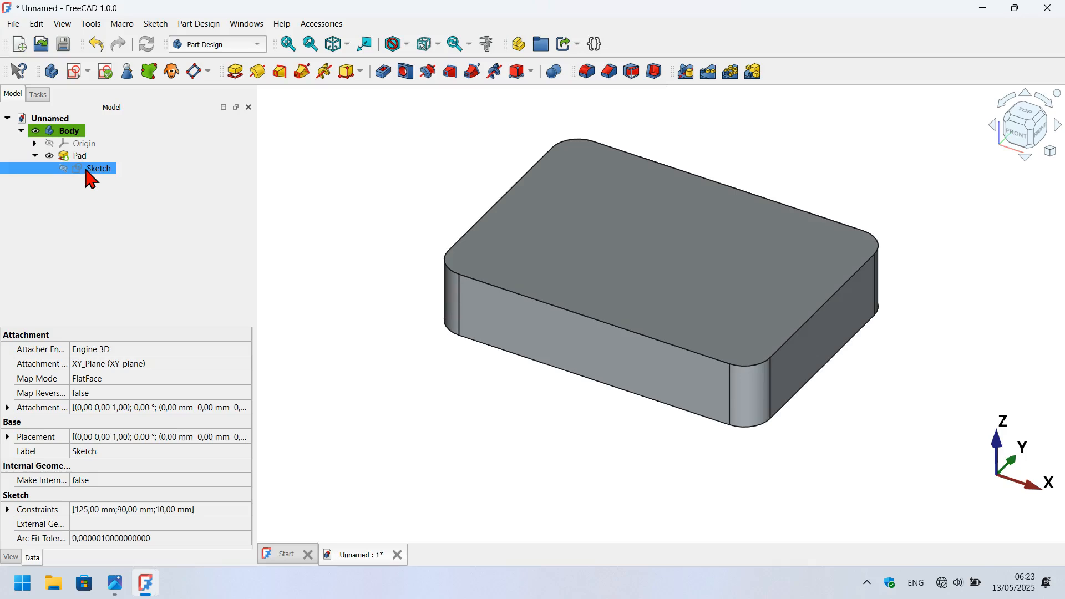
pyautogui.hotkey('ctrl', 'e')
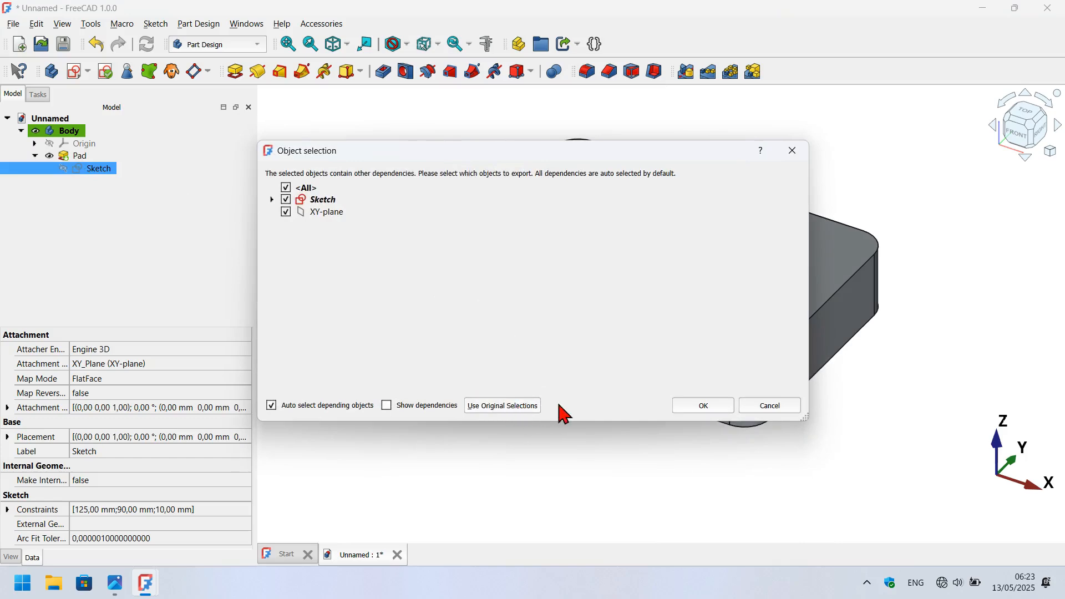
pyautogui.click(504, 409)
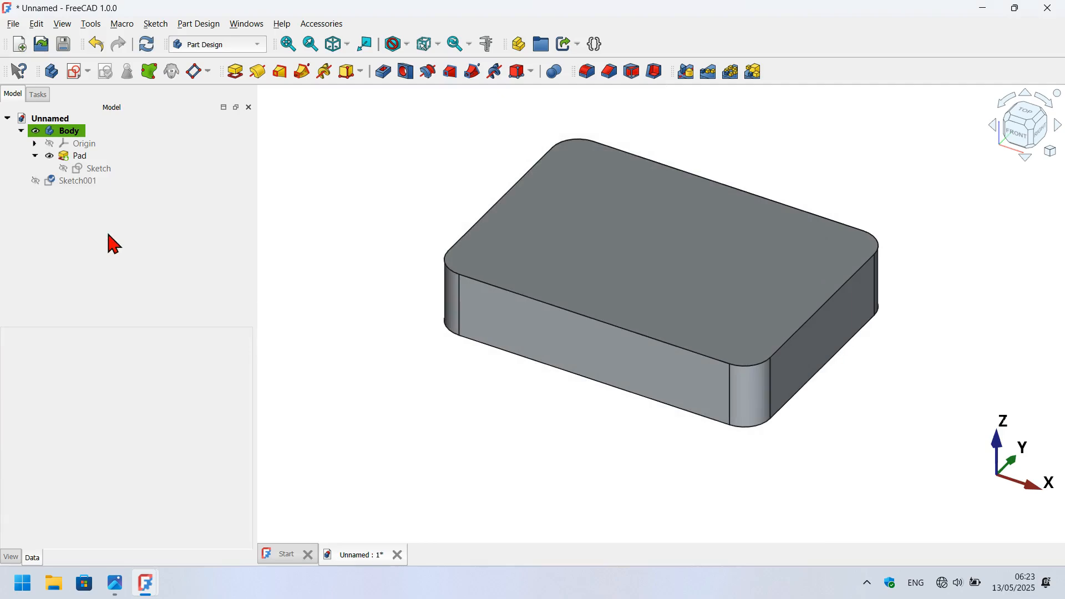
# Move the duplicated sketch into the body.
pyautogui.click(43, 181)
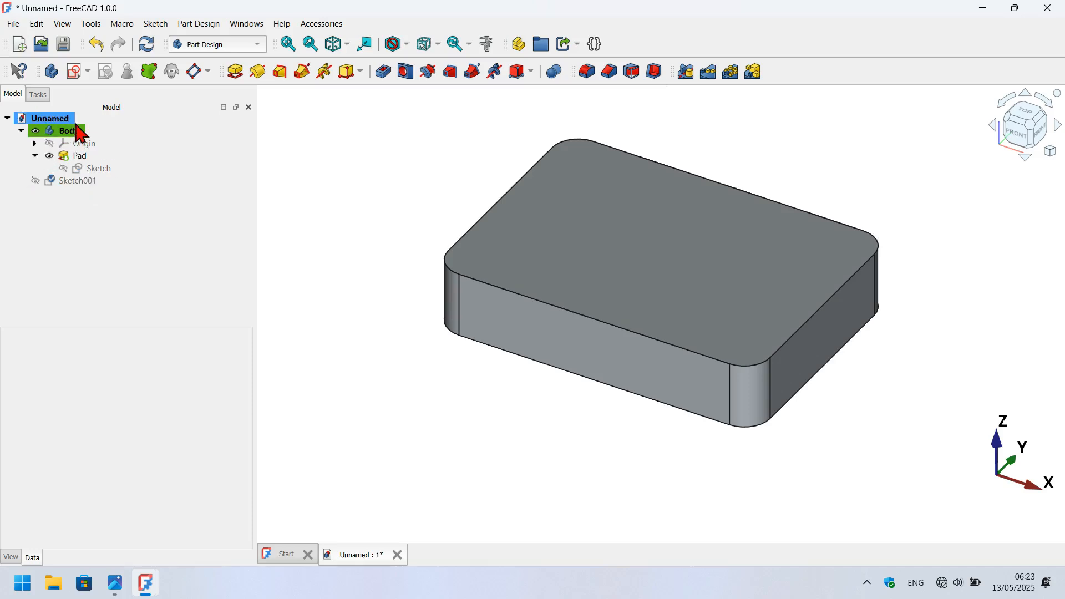
pyautogui.click(74, 185)
pyautogui.moveTo(70, 188)
pyautogui.mouseDown()
pyautogui.moveTo(142, 178)
pyautogui.moveTo(139, 140)
pyautogui.mouseUp()
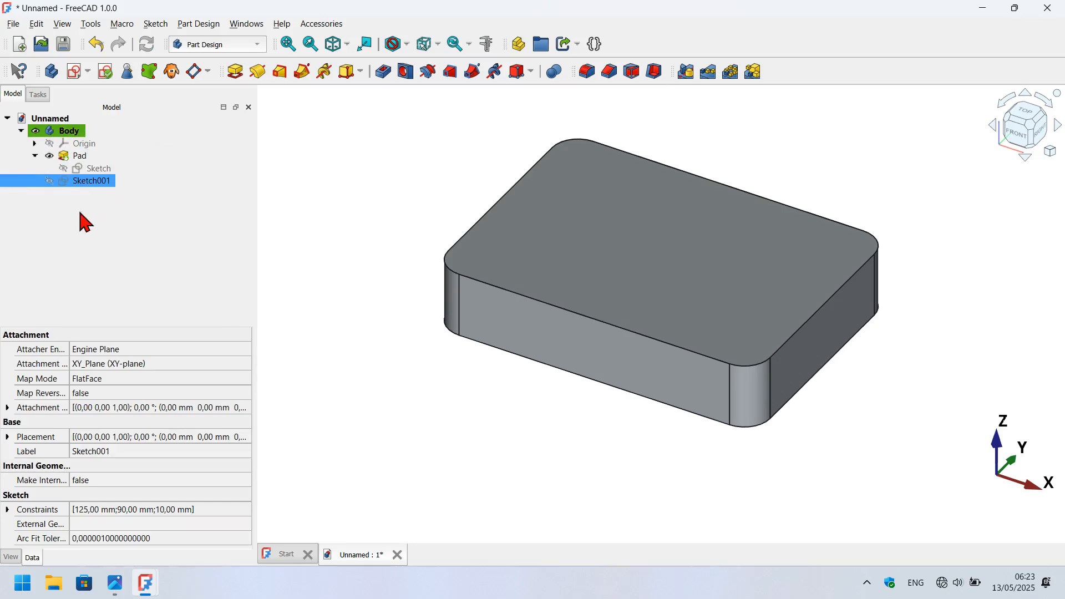
# Make the duplicated sketch visible, hiding the pad temporarily to check where the sketch lies.
pyautogui.click(86, 158)
pyautogui.press('space')
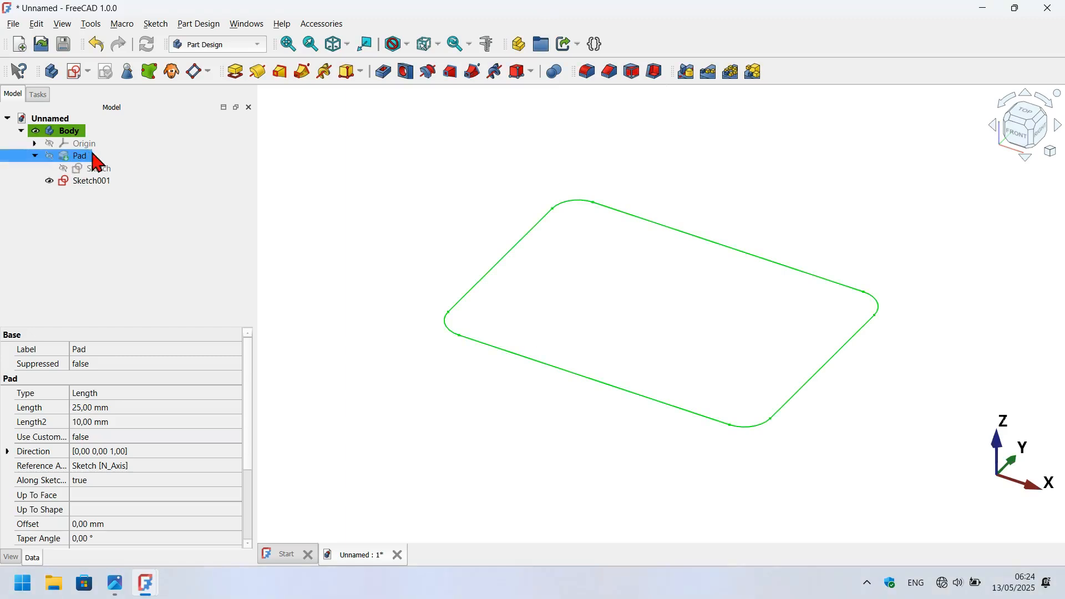
pyautogui.press('space')
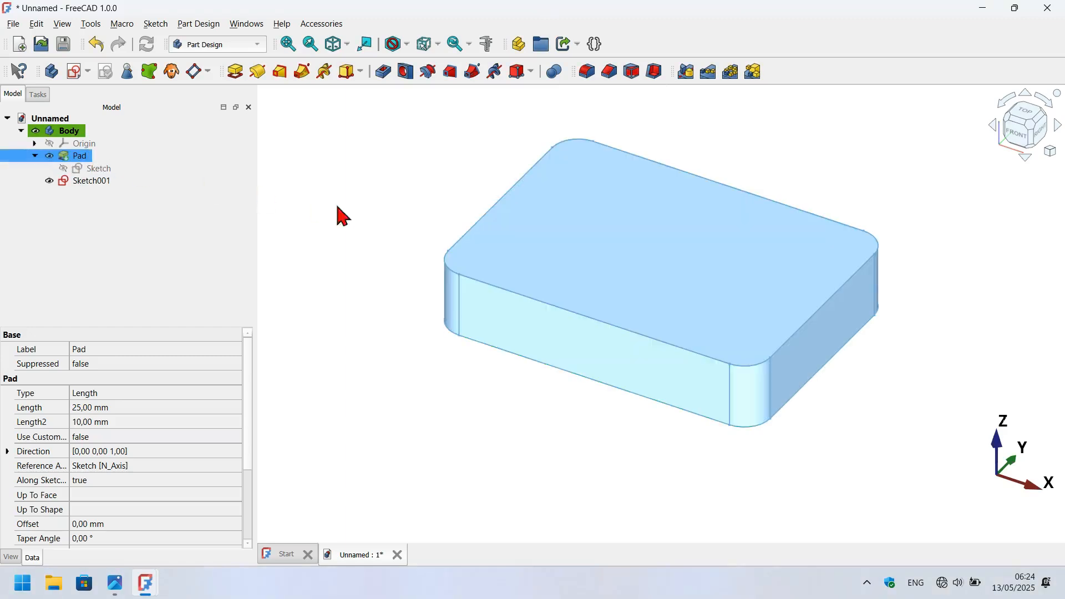
pyautogui.click(375, 212)
pyautogui.click(105, 183)
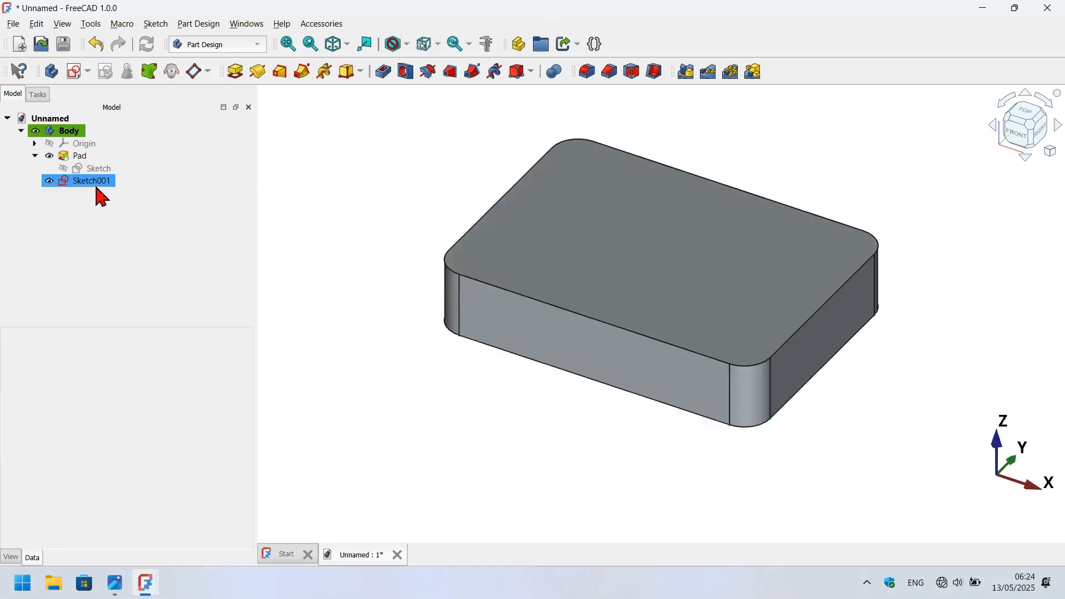
pyautogui.click(422, 230)
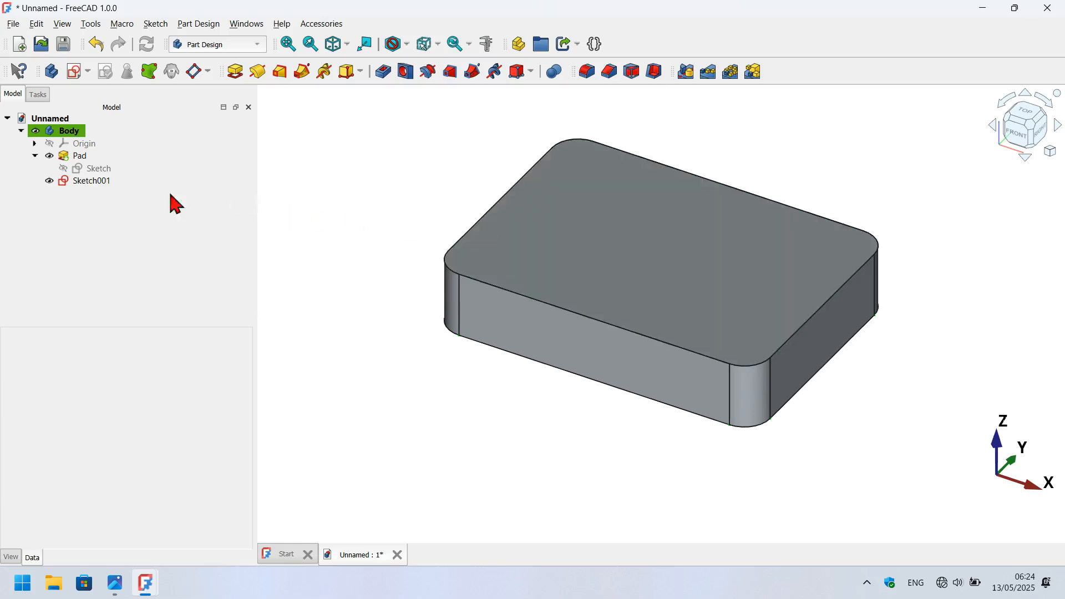
# Attach the duplicated sketch to the pad's upper face in Plane face mode and open it for editing.
pyautogui.click(93, 189)
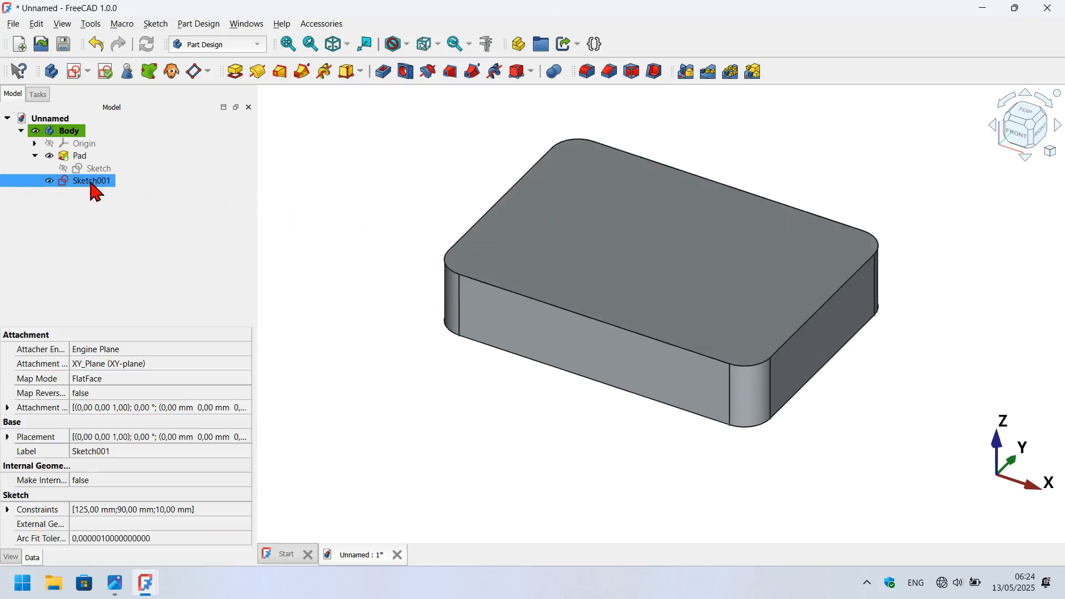
pyautogui.rightClick(91, 183)
pyautogui.click(189, 24)
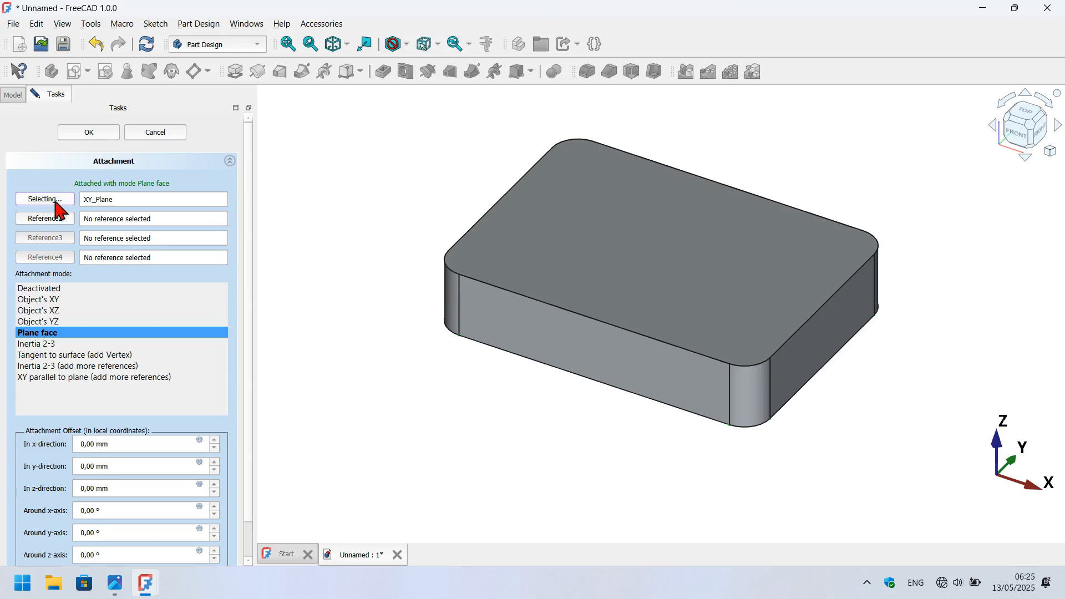
pyautogui.click(605, 239)
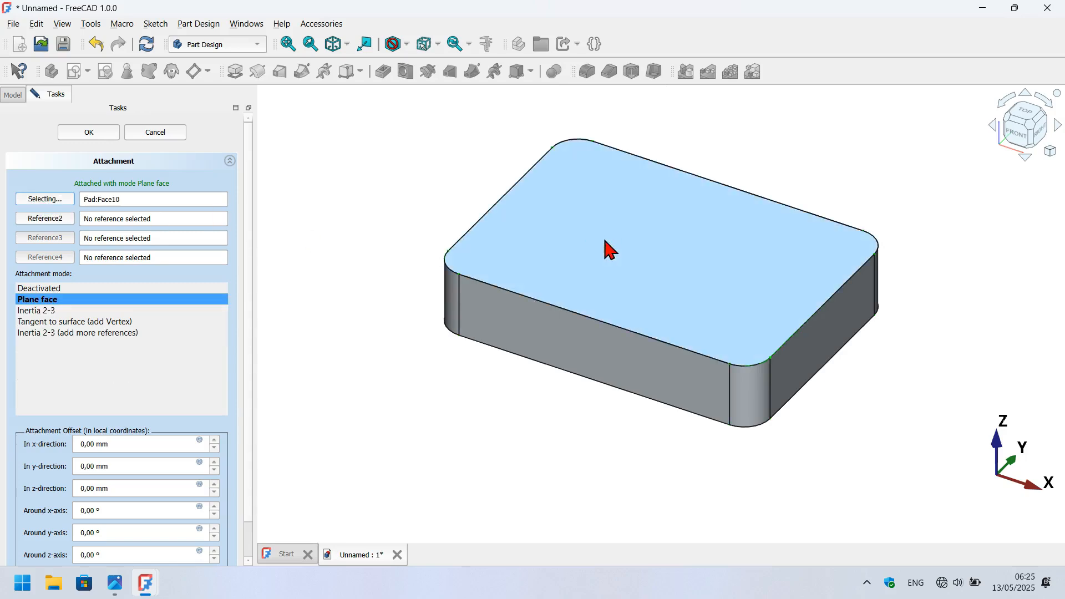
pyautogui.click(72, 132)
pyautogui.doubleClick(84, 183)
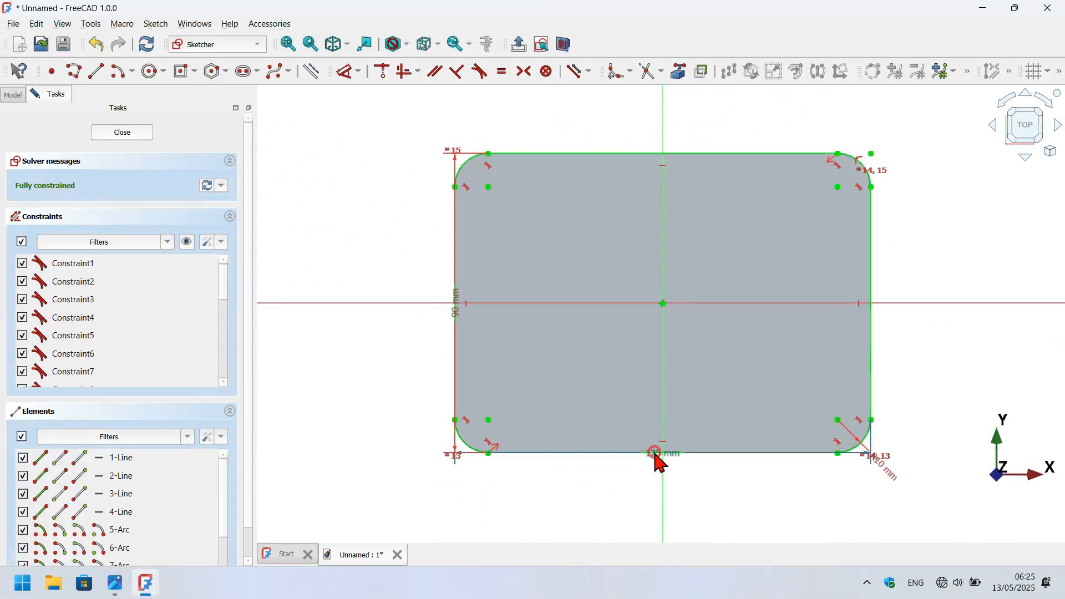
# Set the duplicated rectangle's width to 125-5,5*2 mm (114 mm) and its height to 90-11 mm (79 mm).
pyautogui.doubleClick(655, 454)
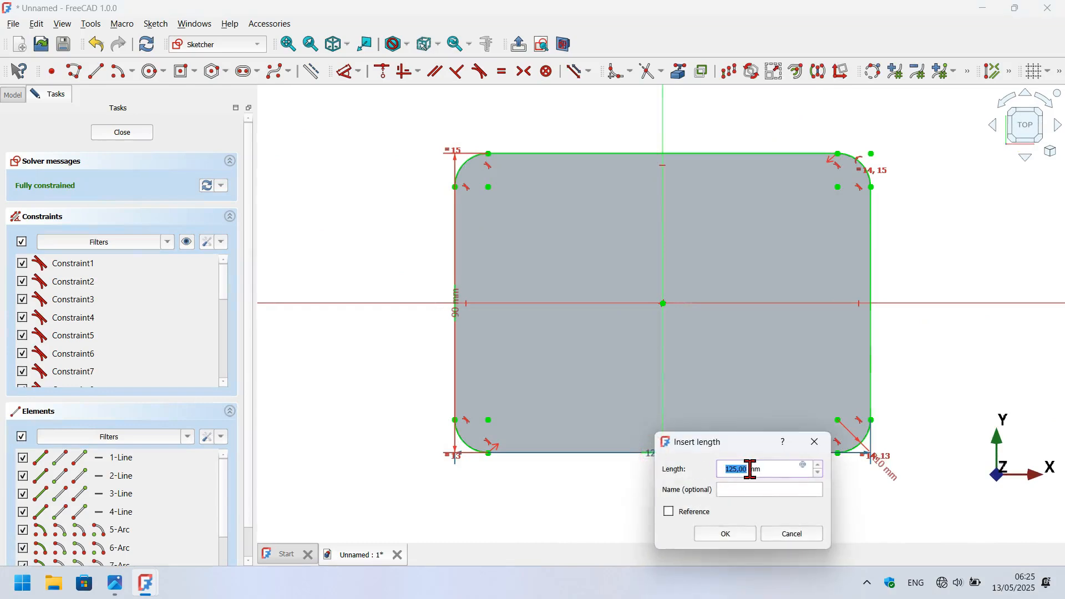
pyautogui.moveTo(751, 443)
pyautogui.mouseDown()
pyautogui.moveTo(602, 231)
pyautogui.moveTo(551, 180)
pyautogui.mouseUp()
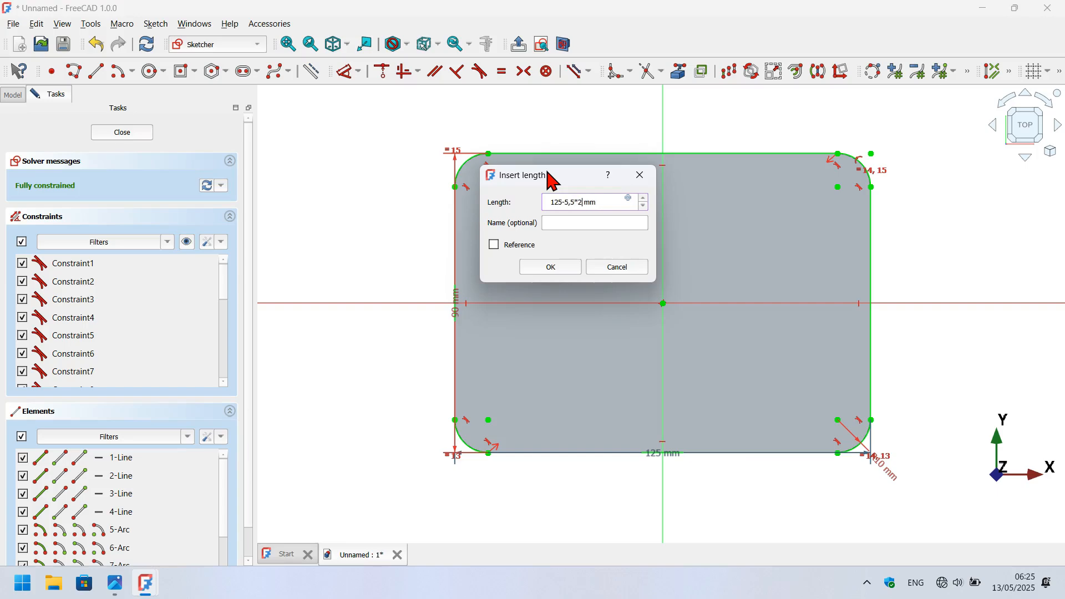
pyautogui.press('Return')
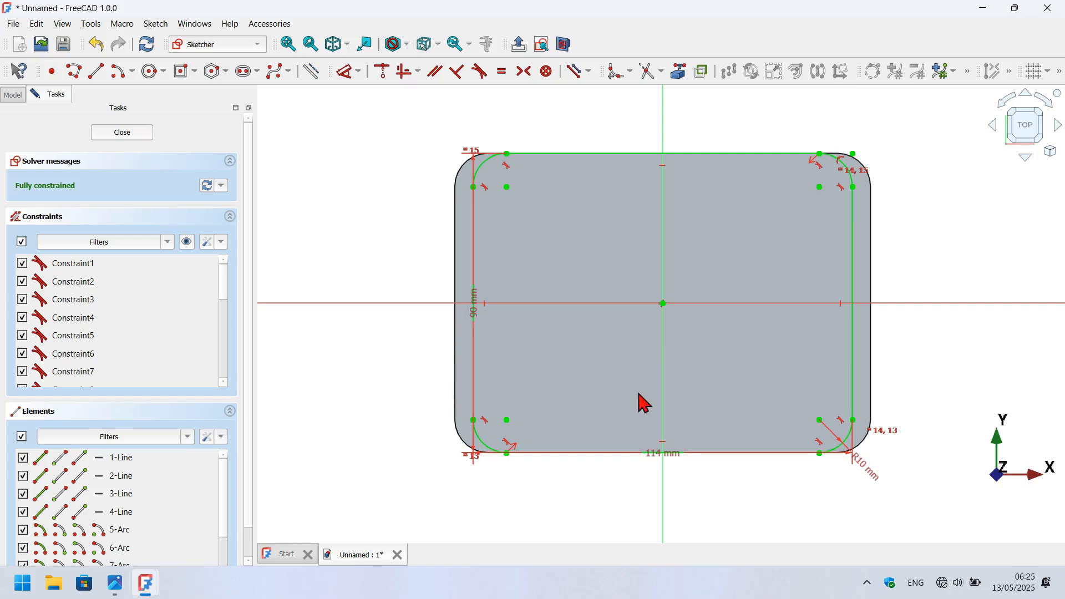
pyautogui.doubleClick(474, 308)
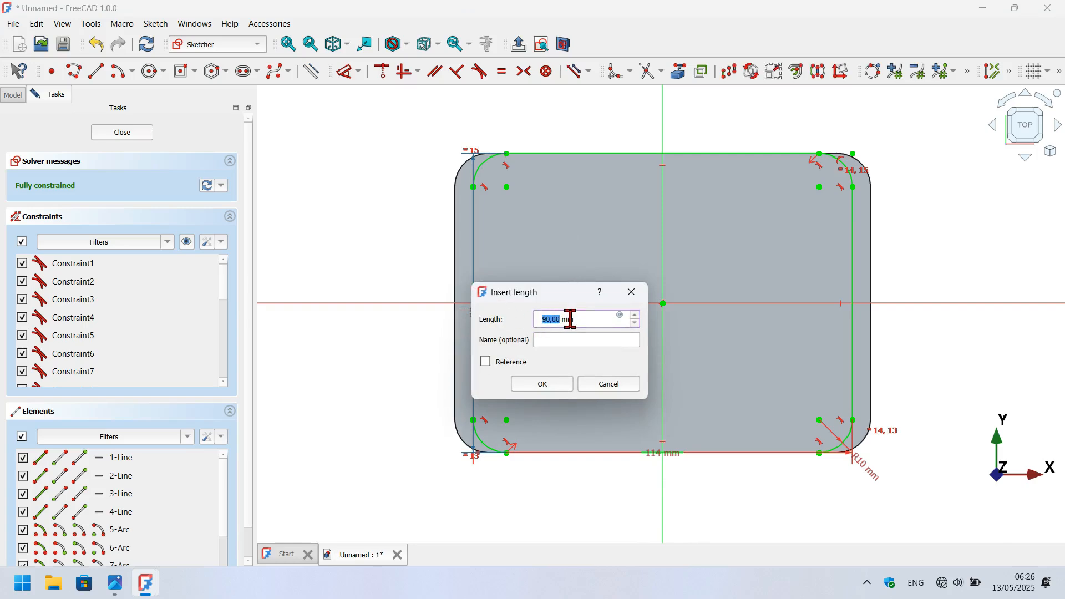
pyautogui.write('90-11')
pyautogui.press('Return')
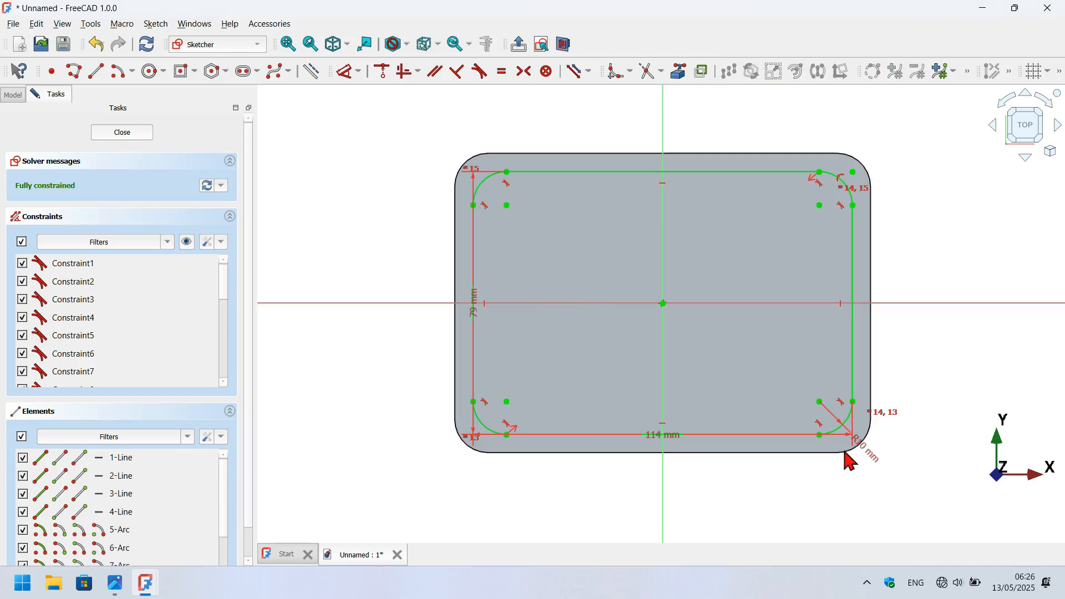
# Set the rectangle's corner radius to 10-5,5 mm (4,5 mm) and close the sketch.
pyautogui.doubleClick(871, 455)
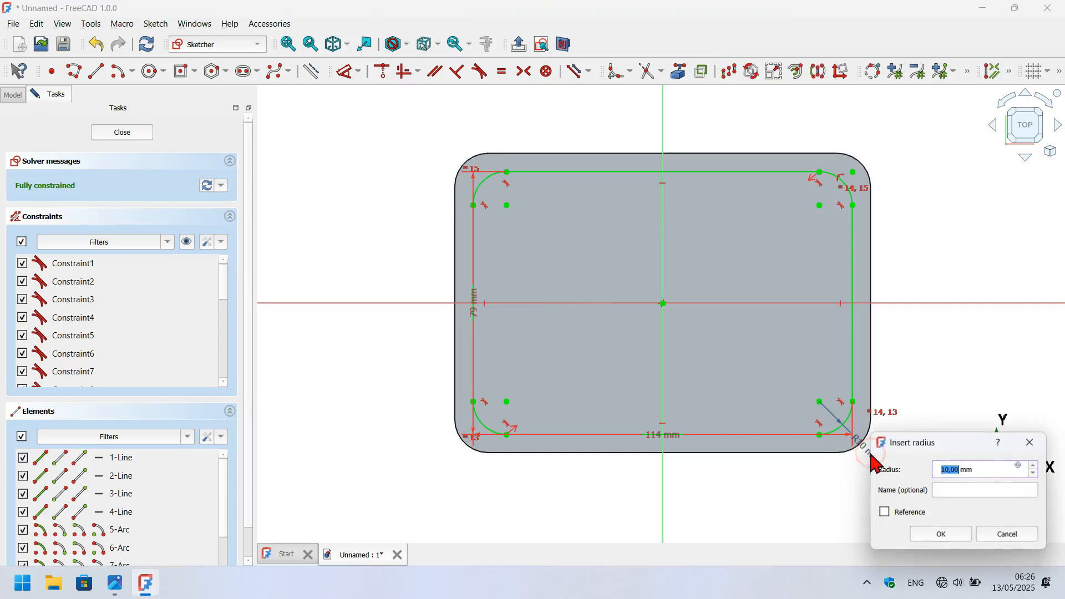
pyautogui.moveTo(914, 448); pyautogui.dragTo(591, 188)
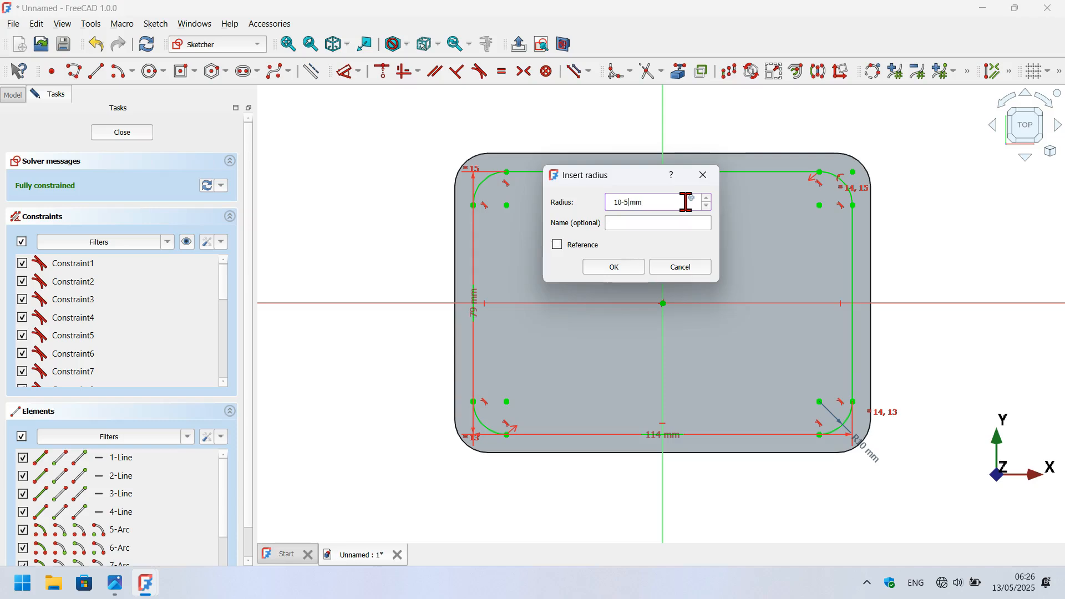
pyautogui.press('Return')
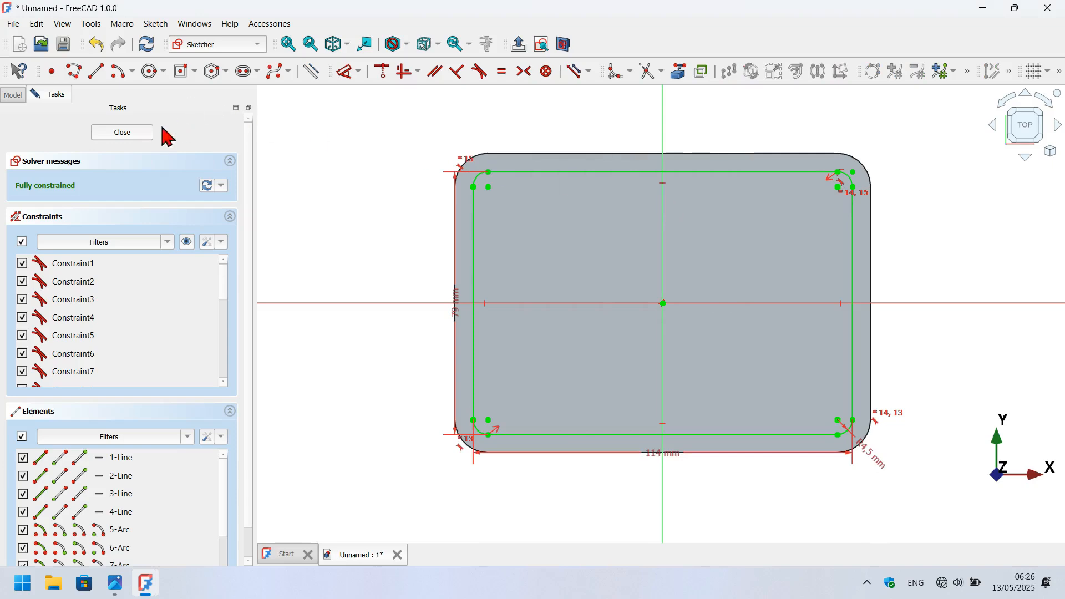
pyautogui.click(134, 135)
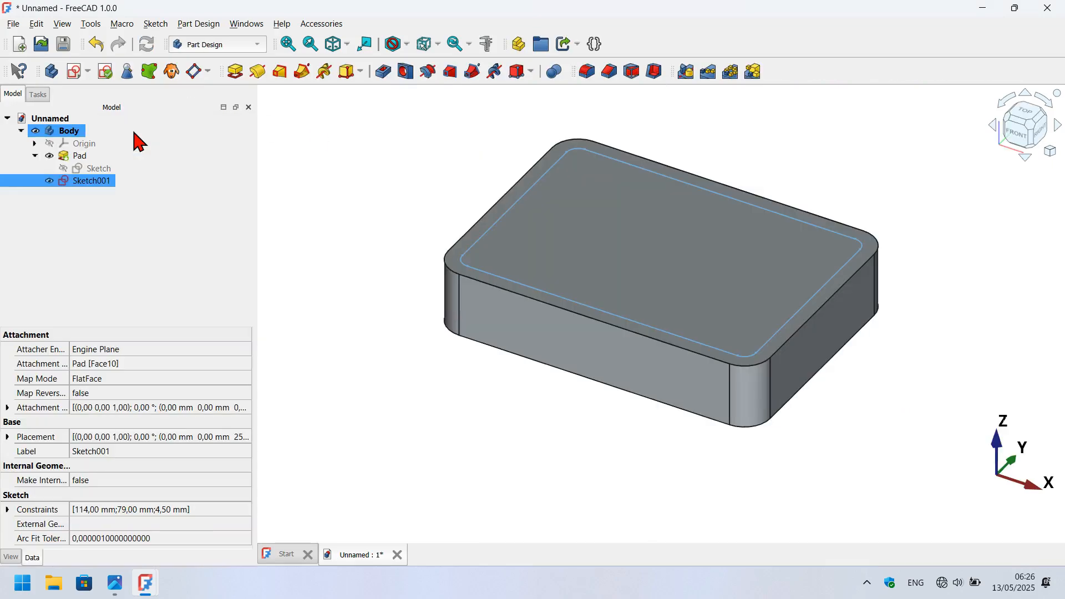
# Cut a 10 mm deep pocket into the block from the duplicated rectangle sketch.
pyautogui.click(384, 73)
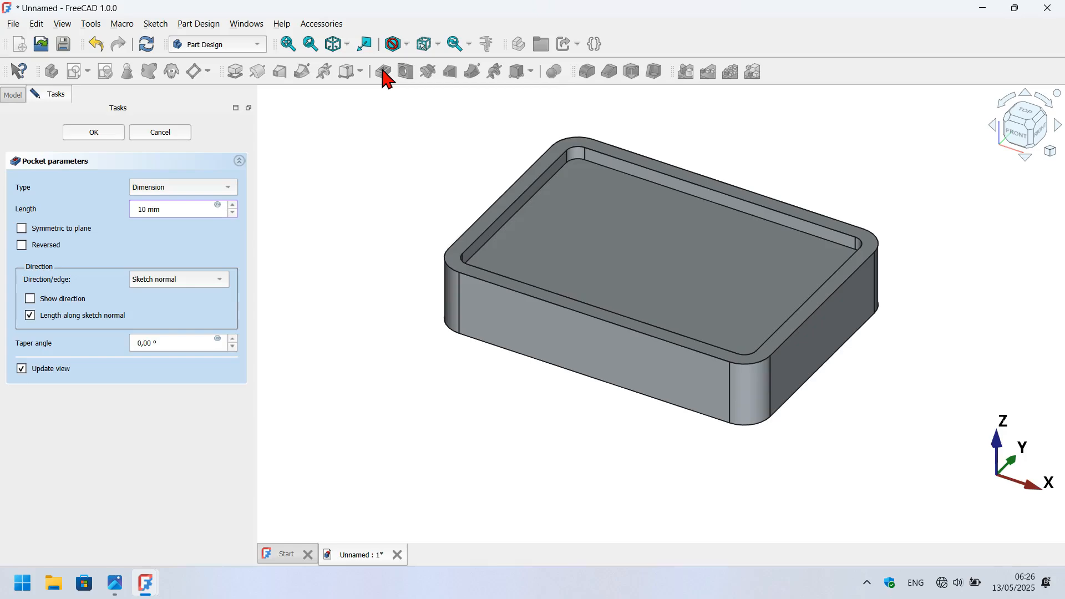
pyautogui.press('Return')
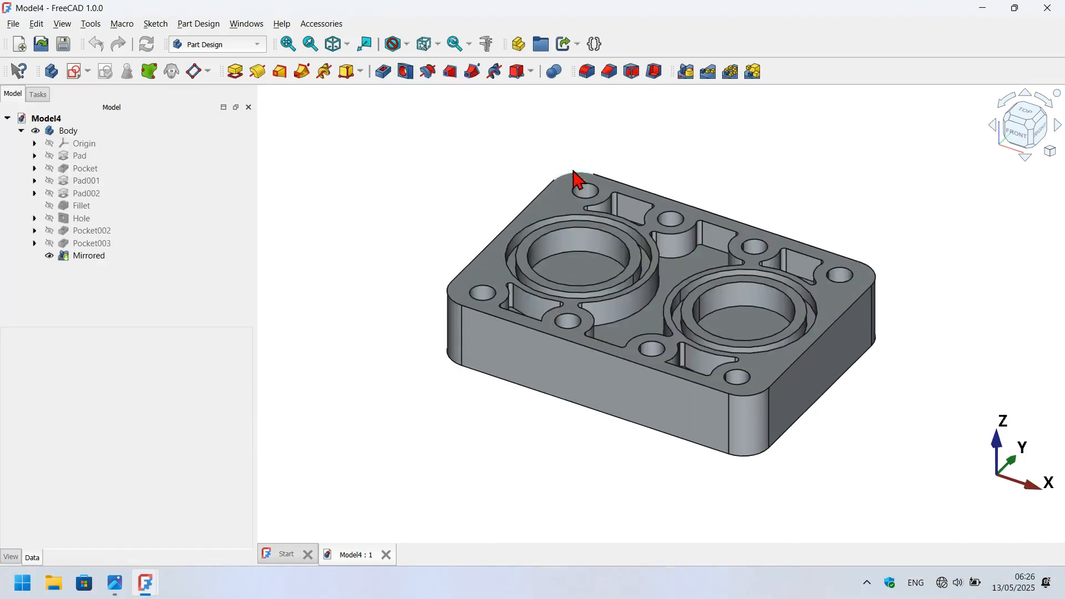
# Start a new sketch on the pocket floor and draw an 18 mm diameter circle near its upper-left corner.
pyautogui.scroll(2, 528, 240)
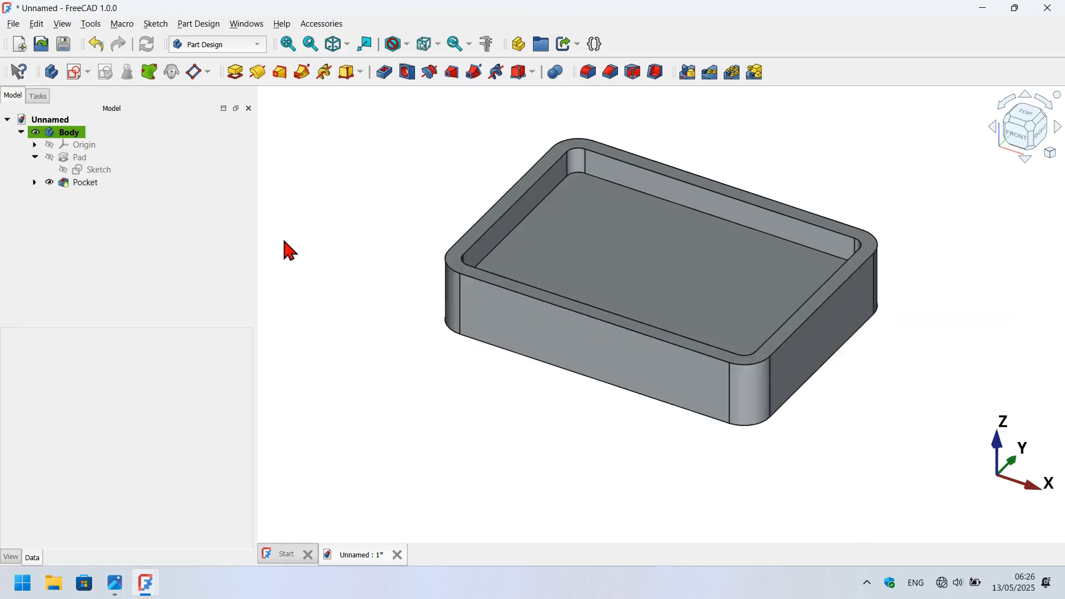
pyautogui.click(603, 245)
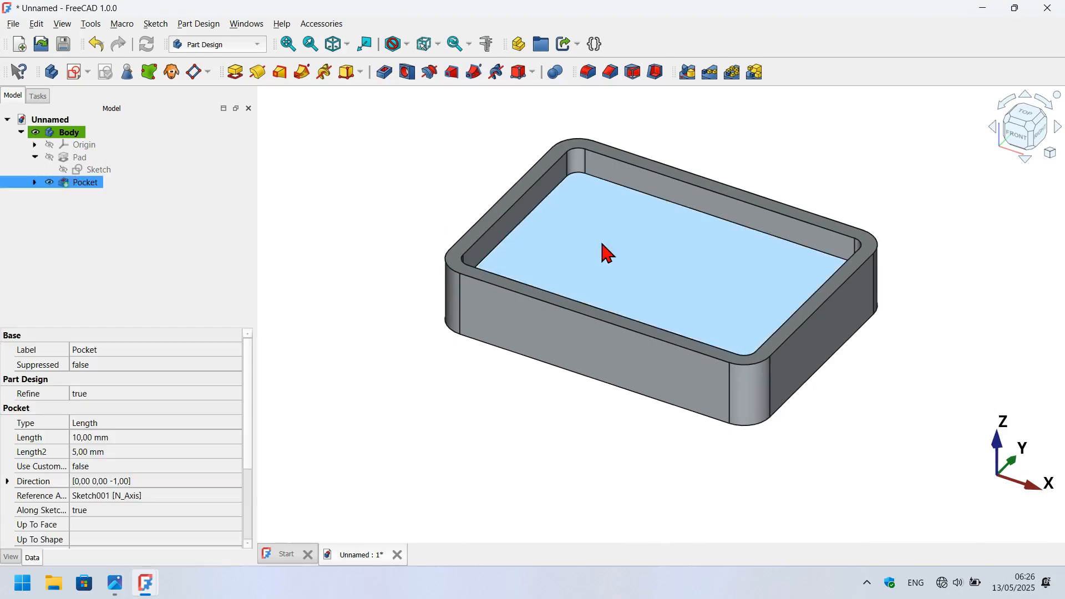
pyautogui.click(76, 72)
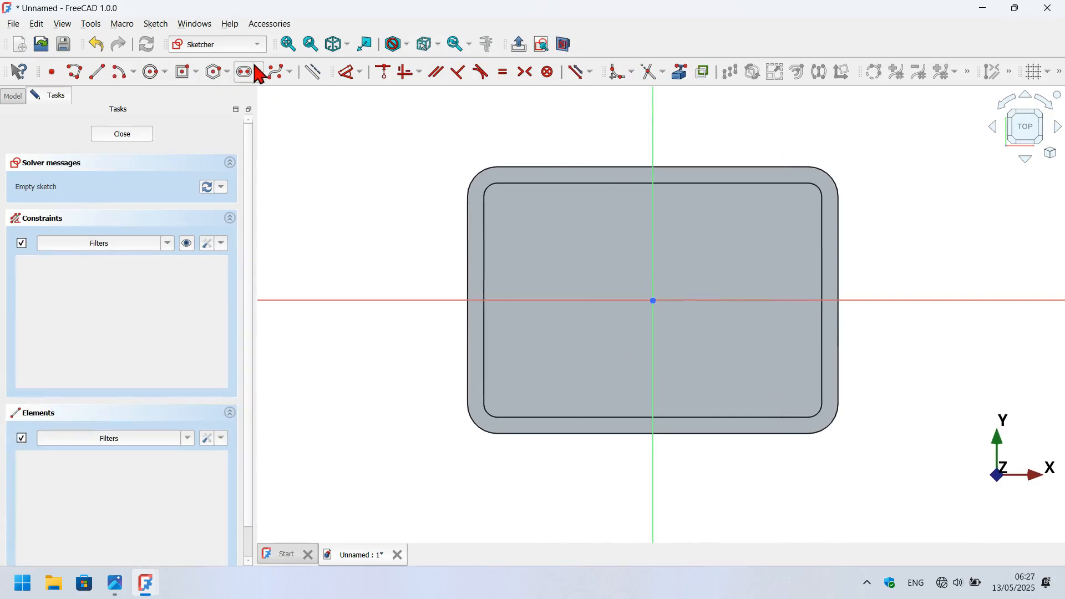
pyautogui.click(149, 78)
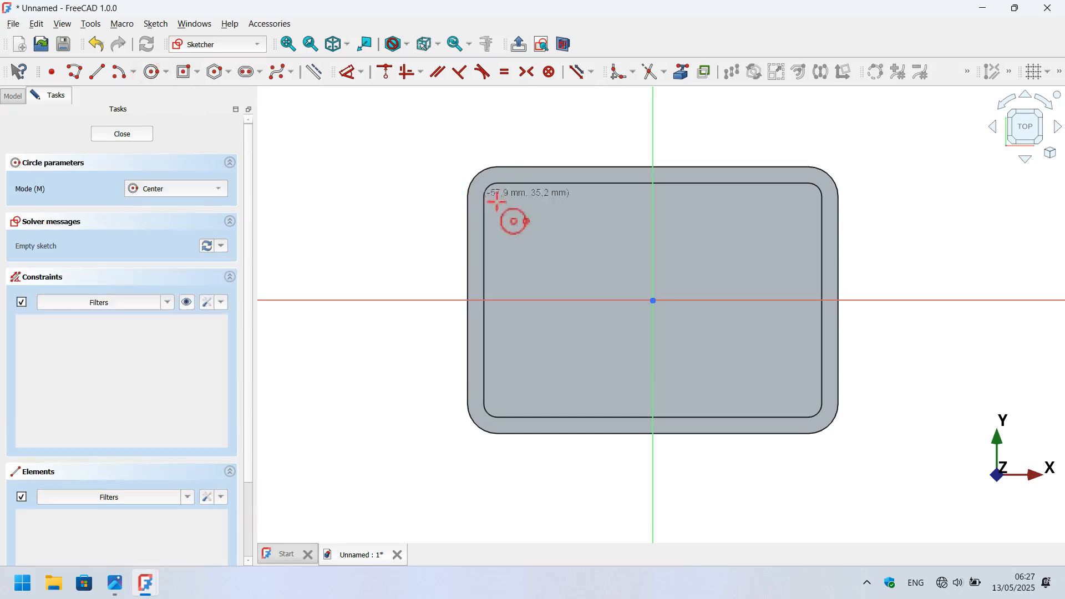
pyautogui.click(536, 216)
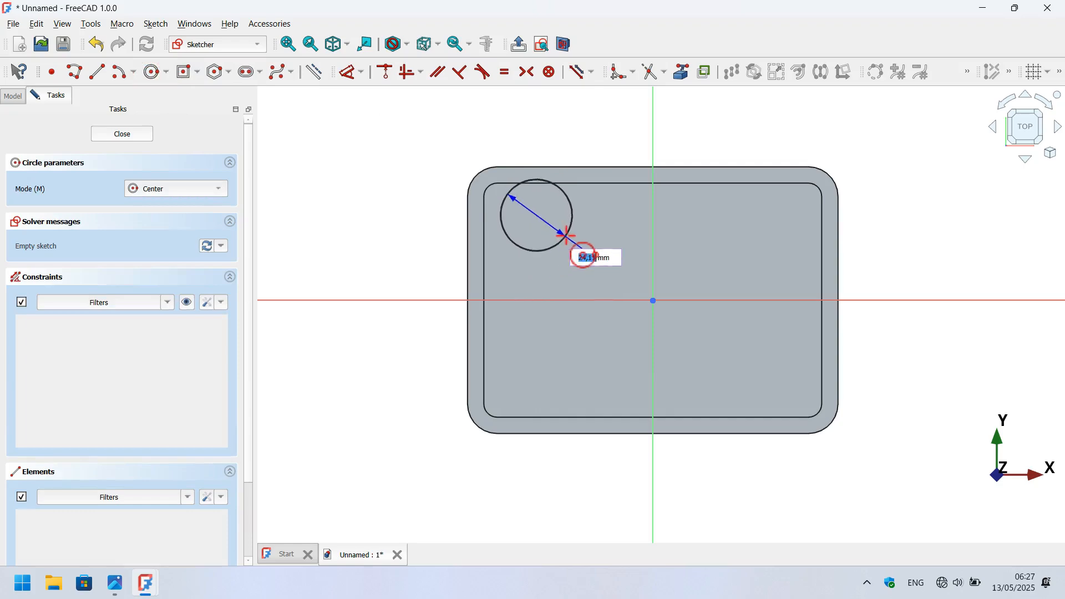
pyautogui.press('Return')
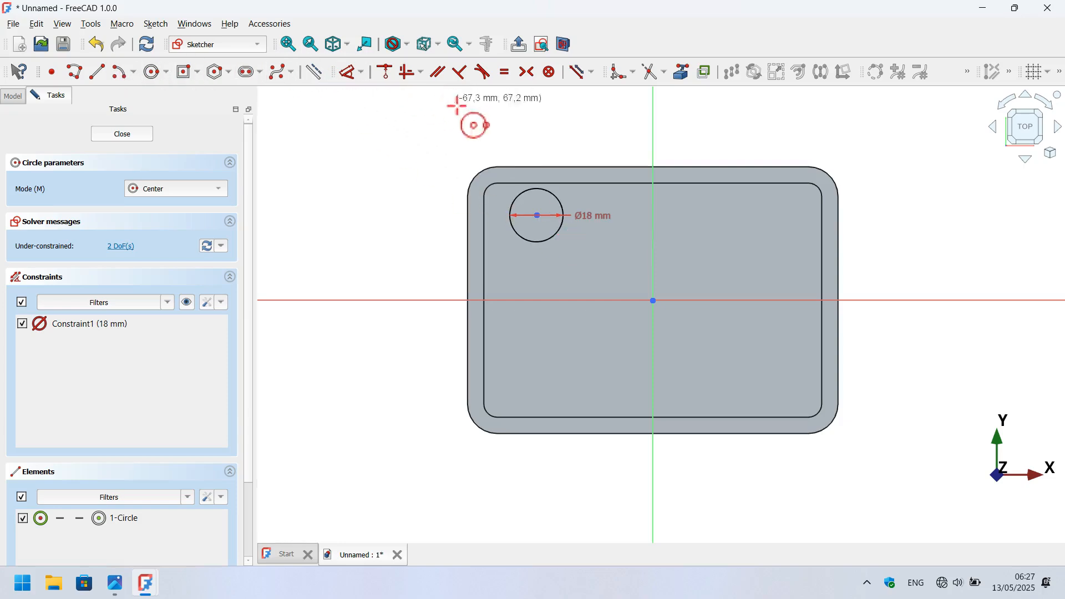
# Draw a construction rectangle centred on the horizontal axis with one corner on the circle's centre, and move its right side left of the vertical axis.
pyautogui.click(312, 74)
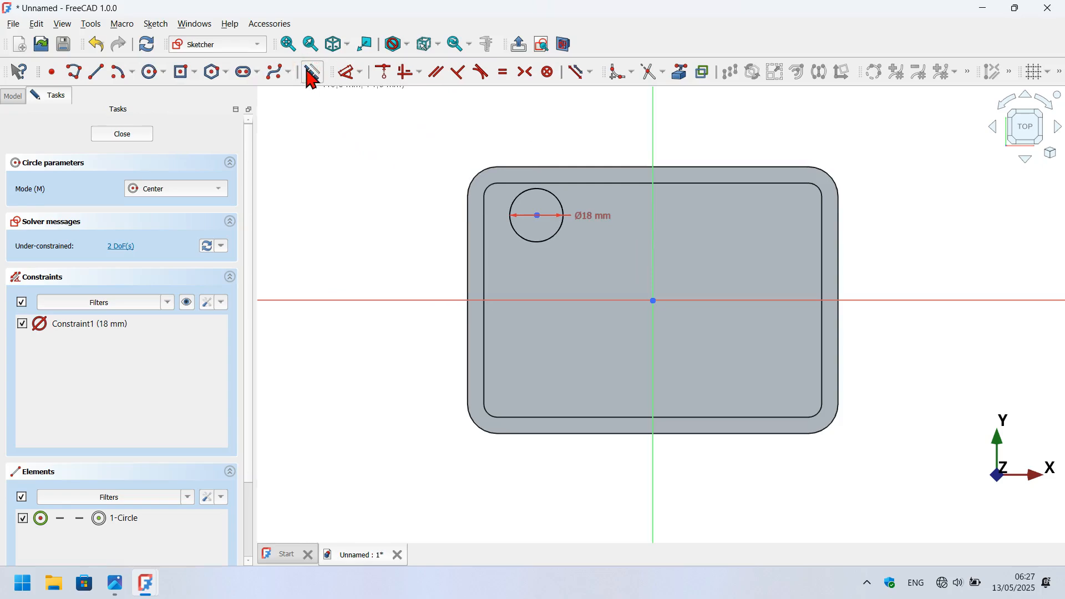
pyautogui.click(179, 72)
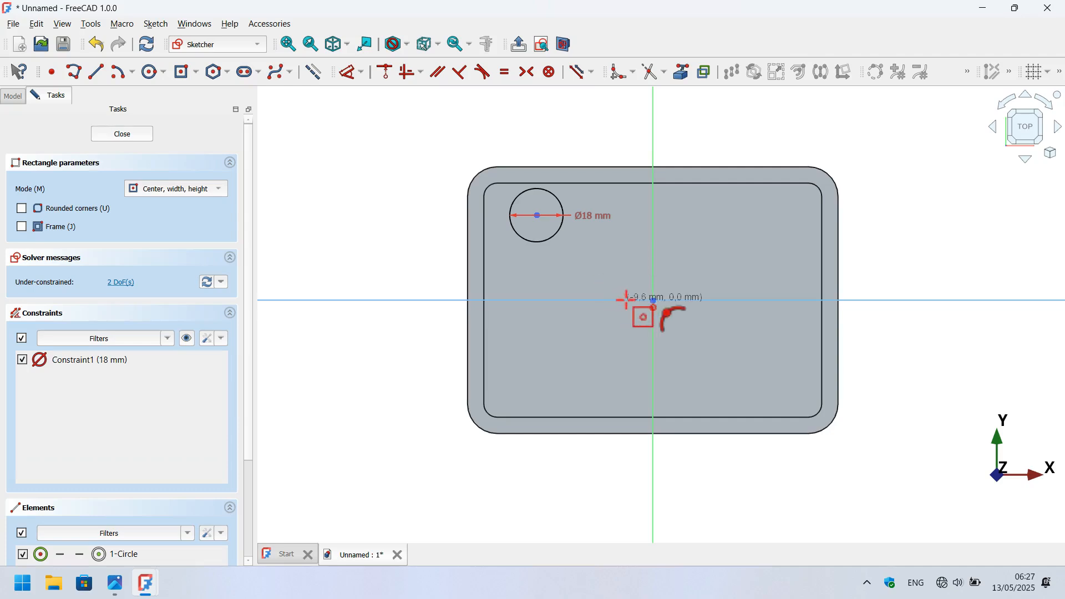
pyautogui.click(653, 300)
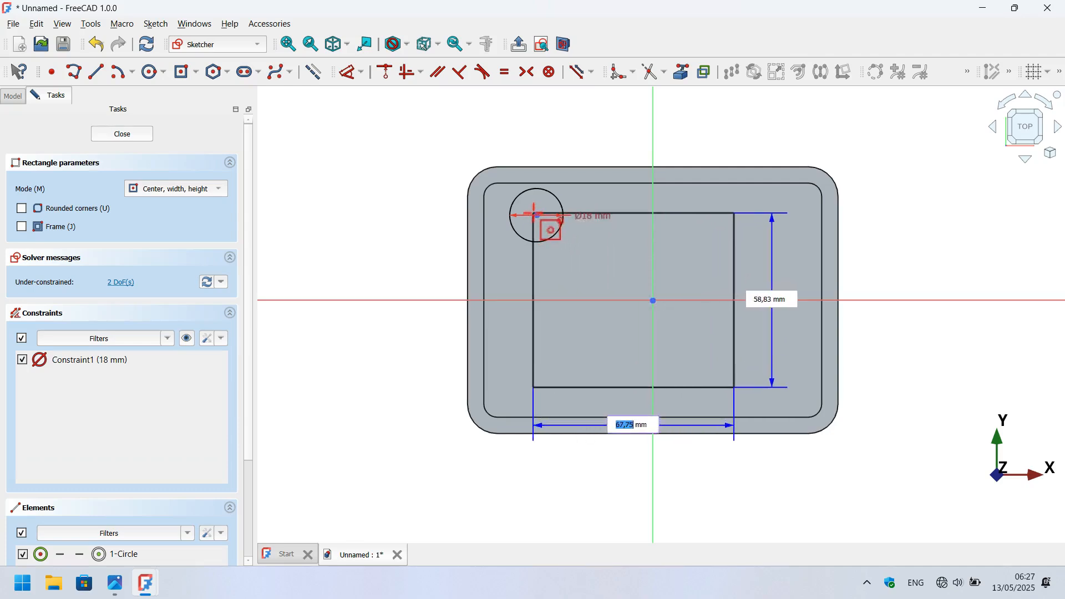
pyautogui.click(536, 215)
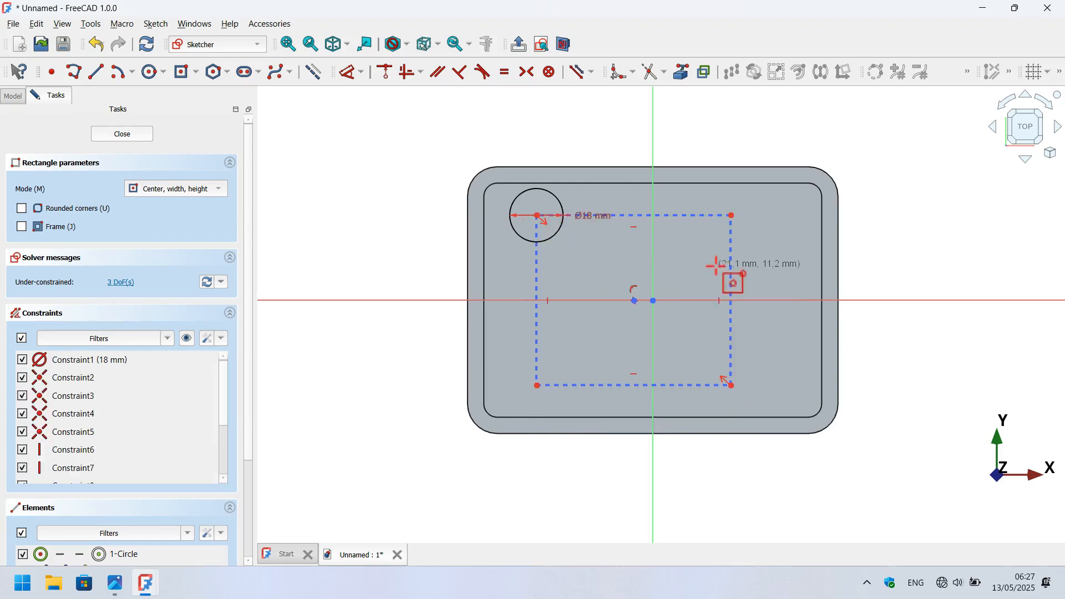
pyautogui.scroll(1, 716, 266)
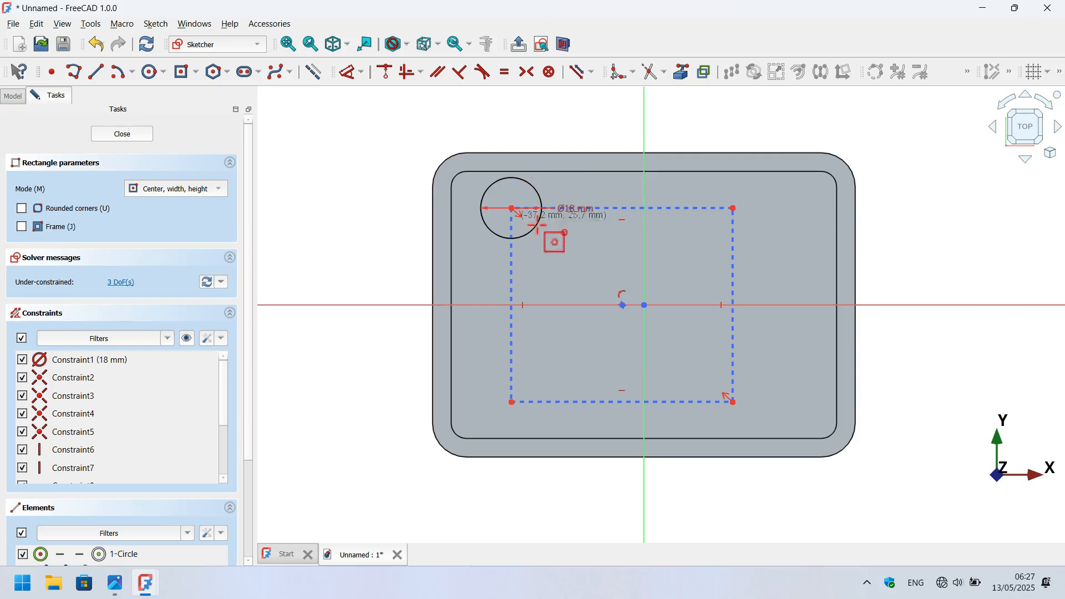
pyautogui.rightClick(543, 140)
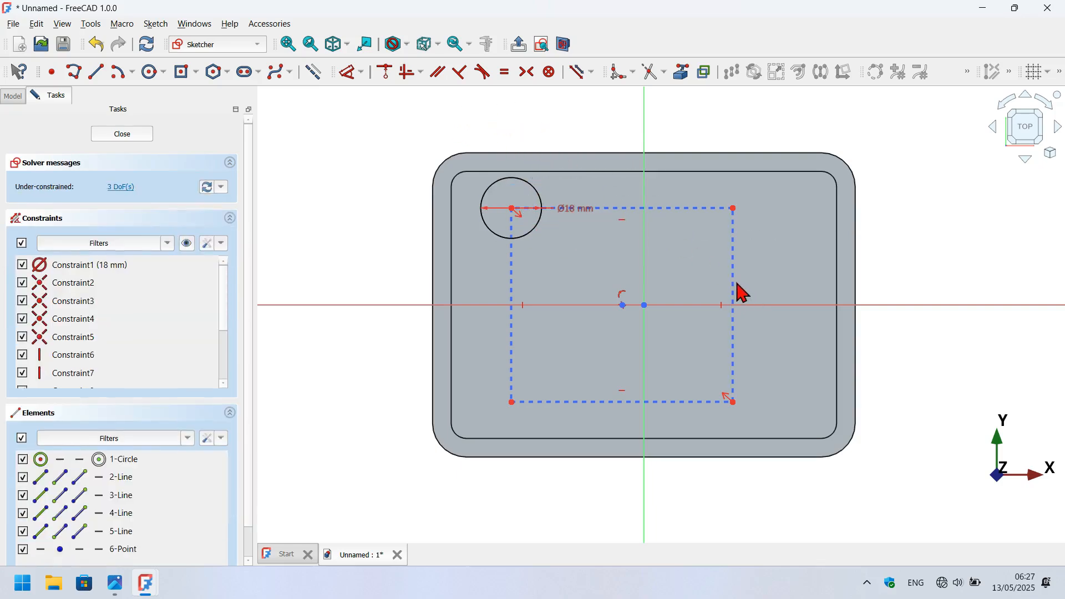
pyautogui.moveTo(732, 281); pyautogui.dragTo(611, 281)
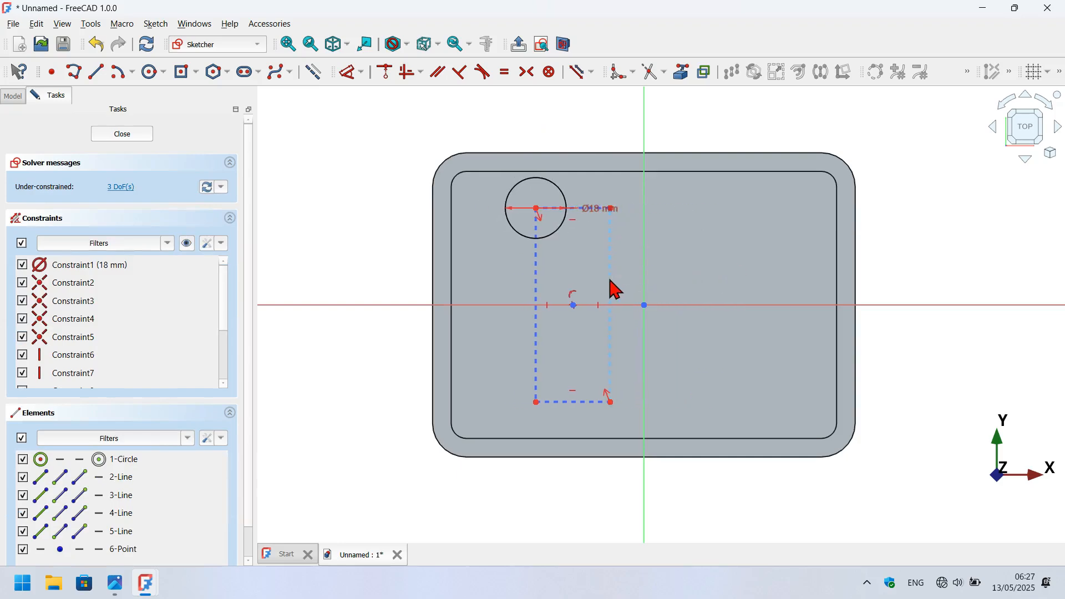
# Dimension the construction rectangle's width as 33,5 mm.
pyautogui.click(350, 75)
pyautogui.scroll(1, 584, 185)
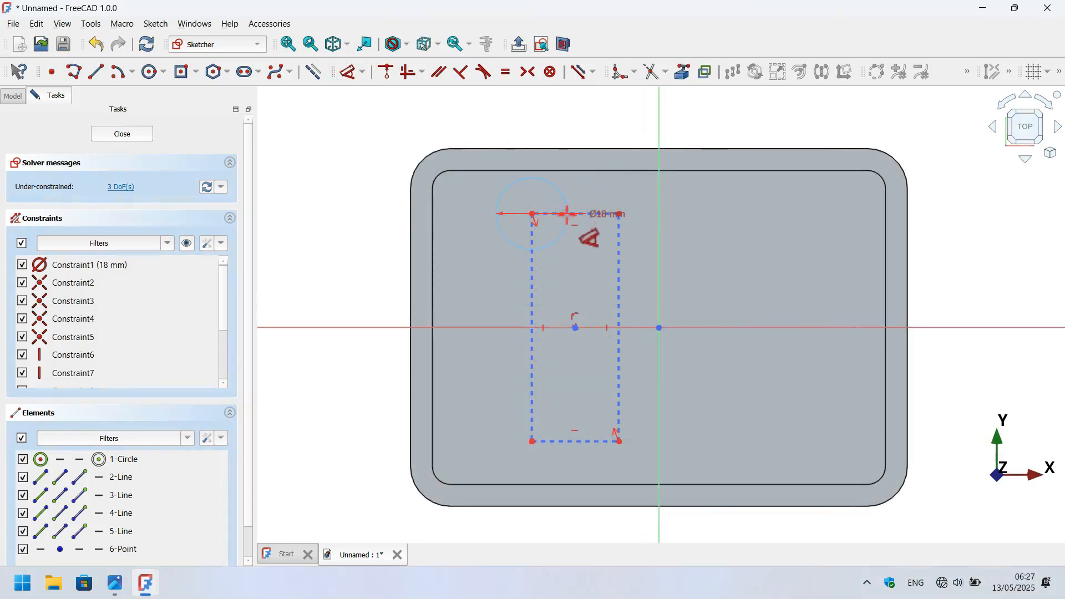
pyautogui.click(579, 214)
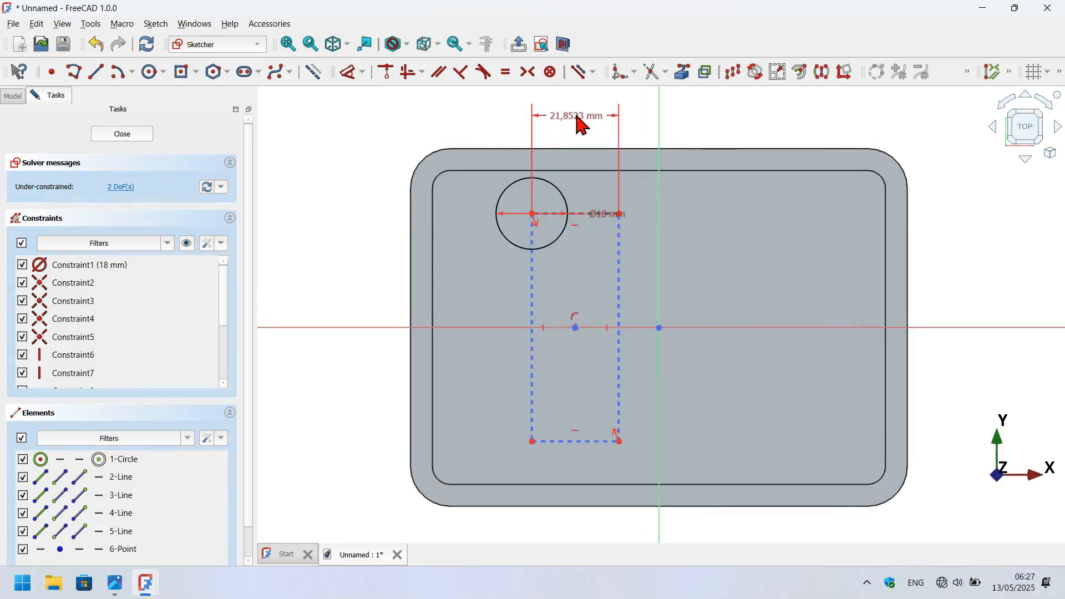
pyautogui.click(577, 115)
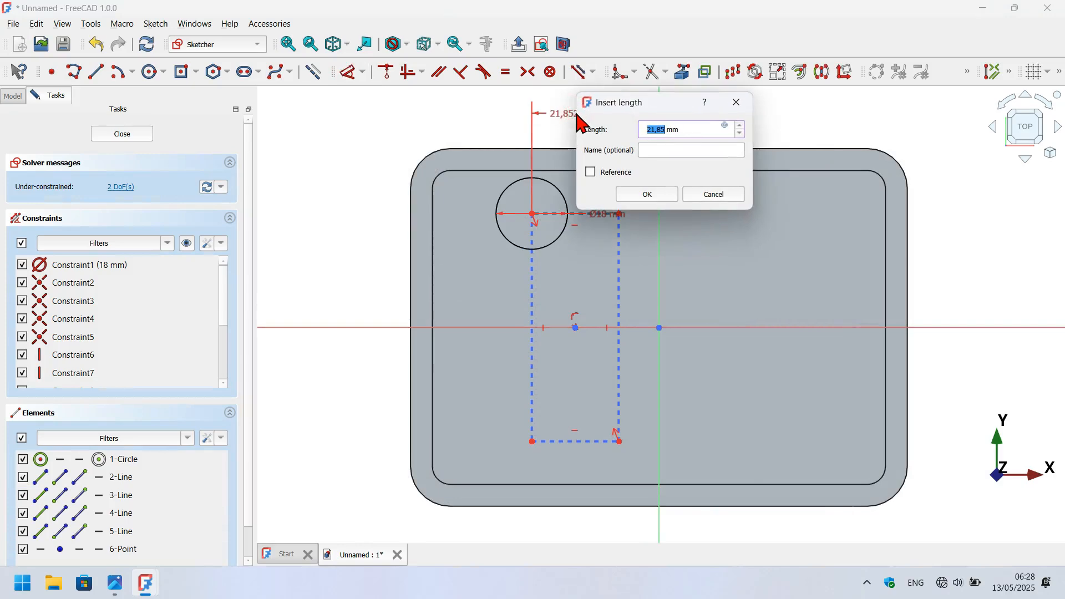
pyautogui.write('33,5')
pyautogui.press('Return')
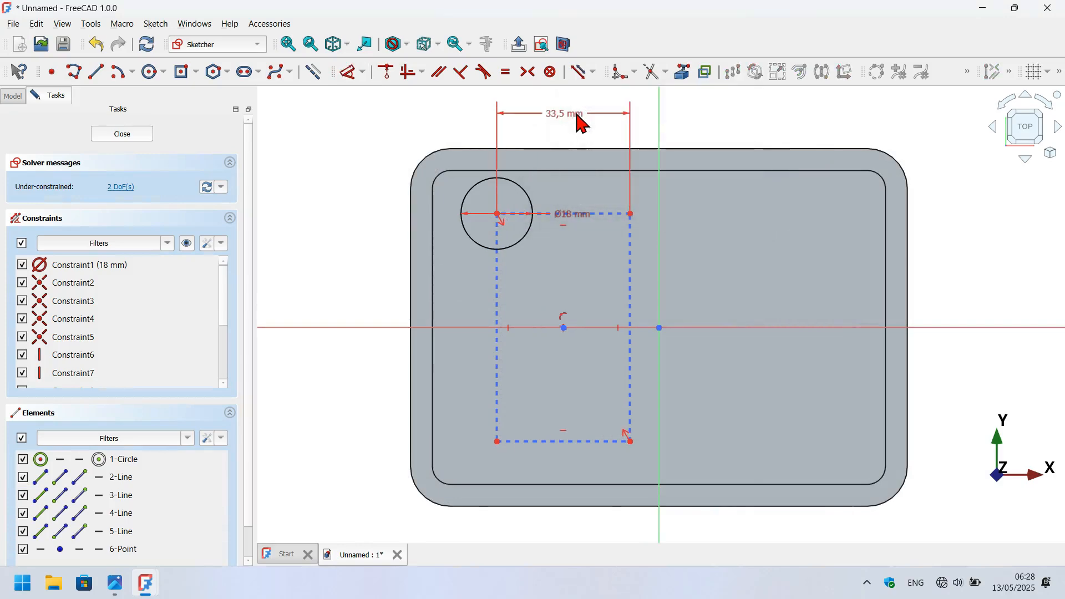
# Constrain the distance between the construction rectangle's right side and the vertical axis to 33/2 mm (16,5 mm).
pyautogui.click(630, 251)
pyautogui.click(659, 255)
pyautogui.click(784, 228)
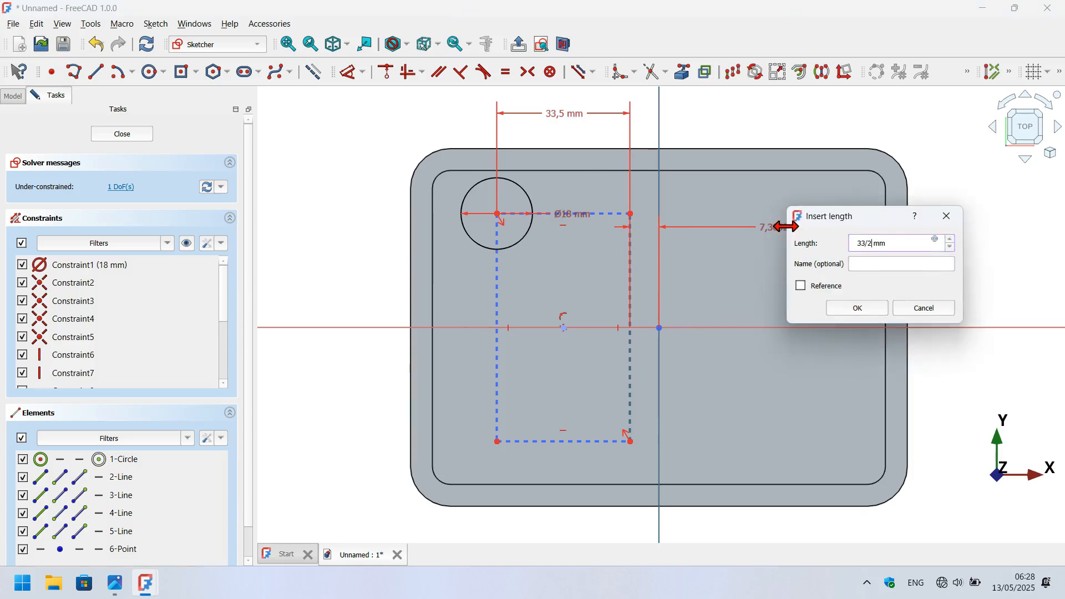
pyautogui.write('33/2')
pyautogui.press('Return')
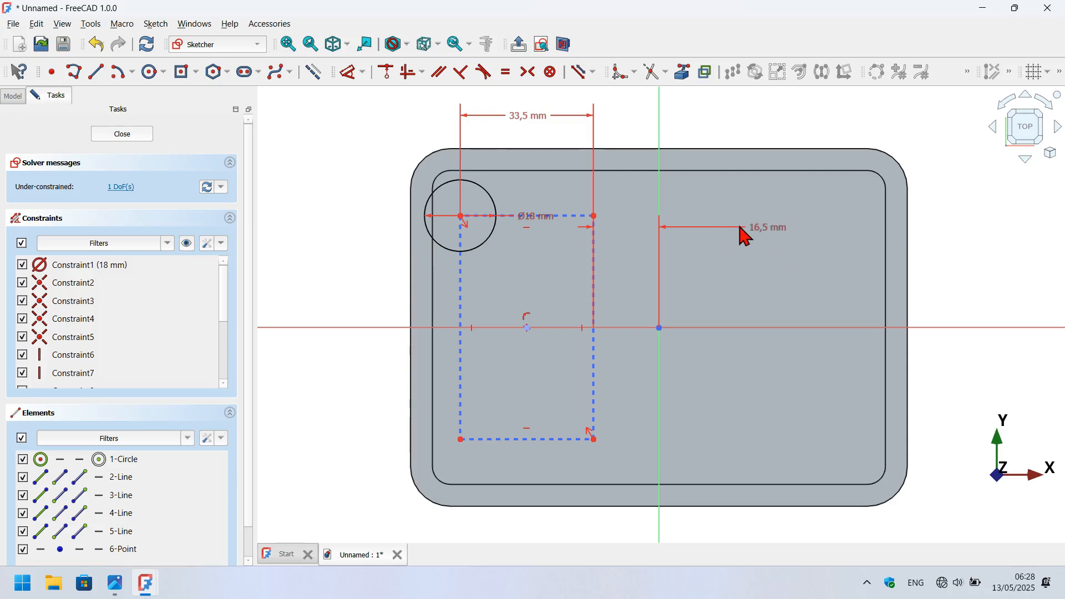
# Dimension the construction rectangle's height as 70 mm and hide all constraints in the sketch.
pyautogui.click(462, 289)
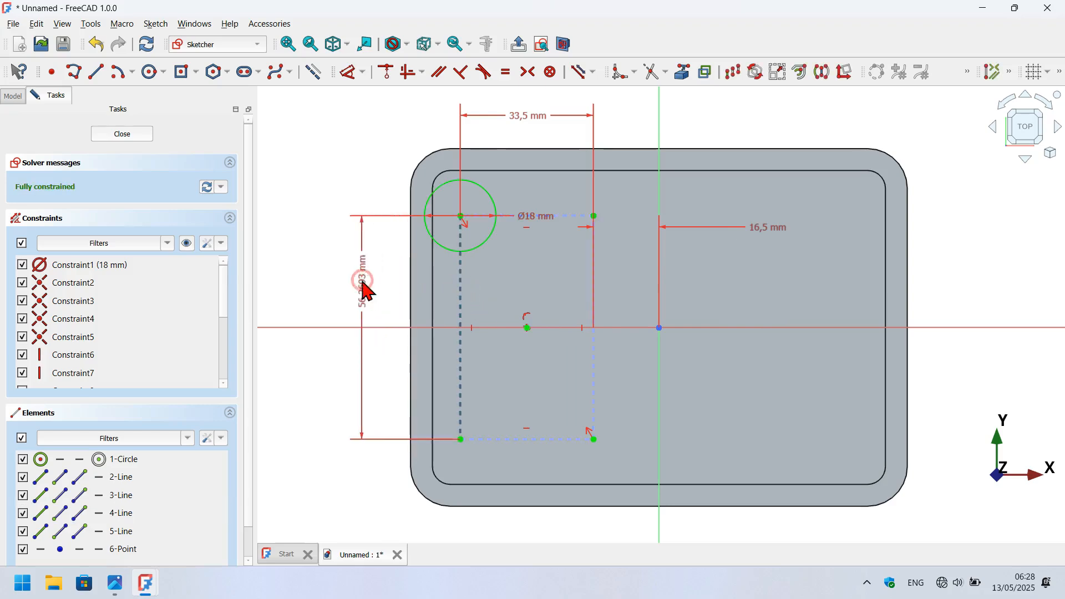
pyautogui.click(366, 291)
pyautogui.press('Return')
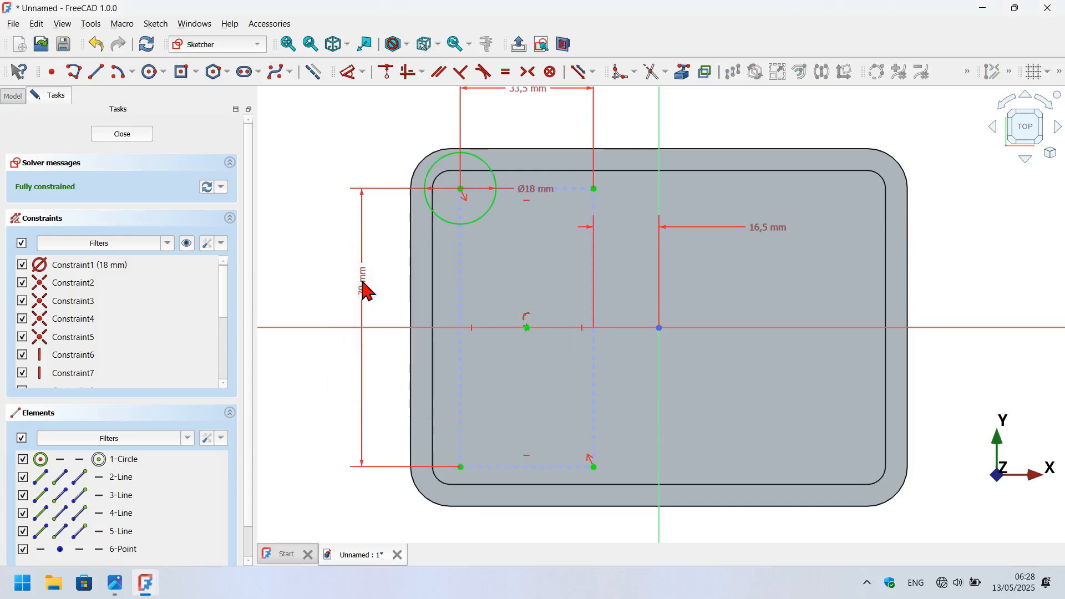
pyautogui.scroll(-2, 580, 274)
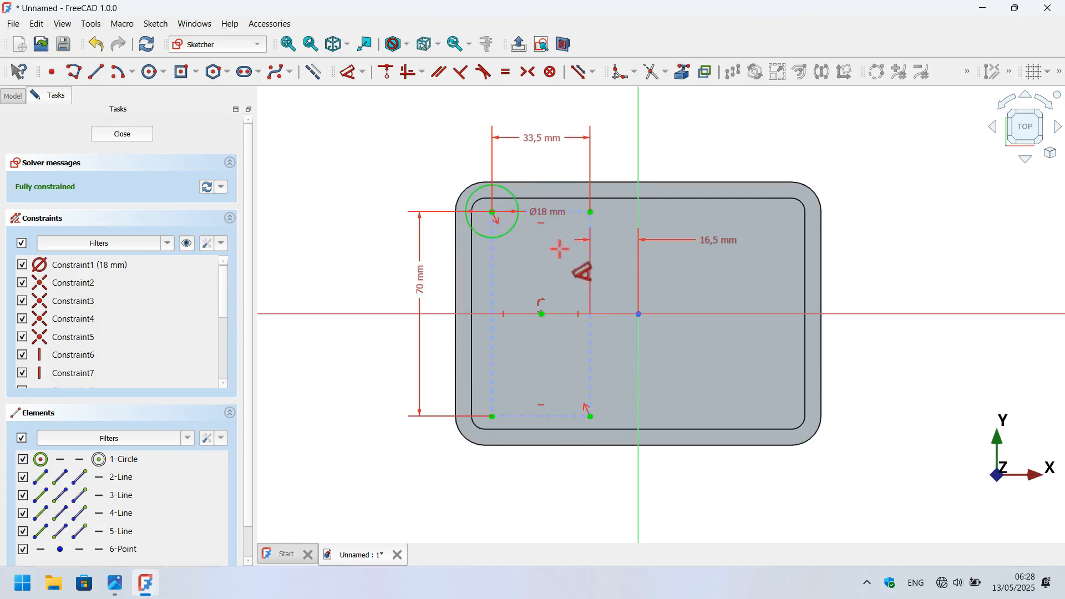
pyautogui.scroll(1, 560, 249)
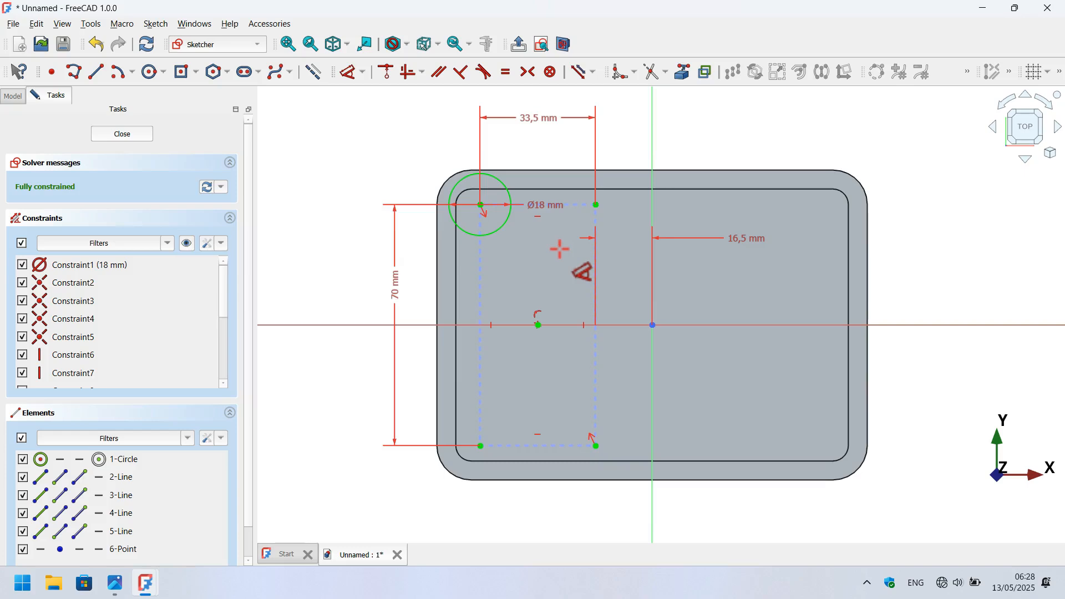
pyautogui.click(186, 245)
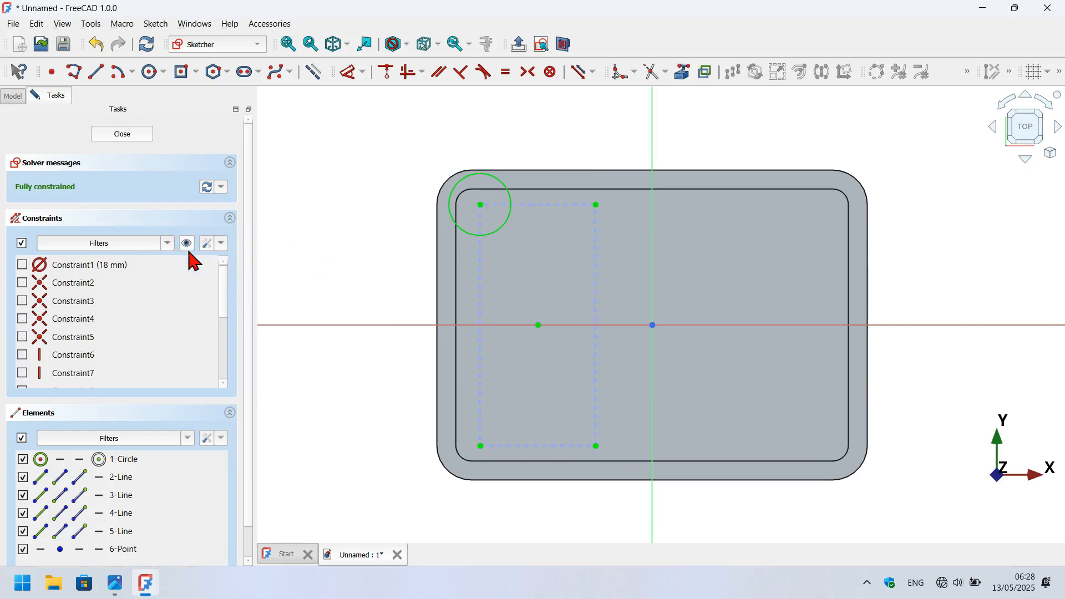
# Switch back to normal geometry and draw three more circles centred at the remaining corners of the construction rectangle.
pyautogui.click(312, 72)
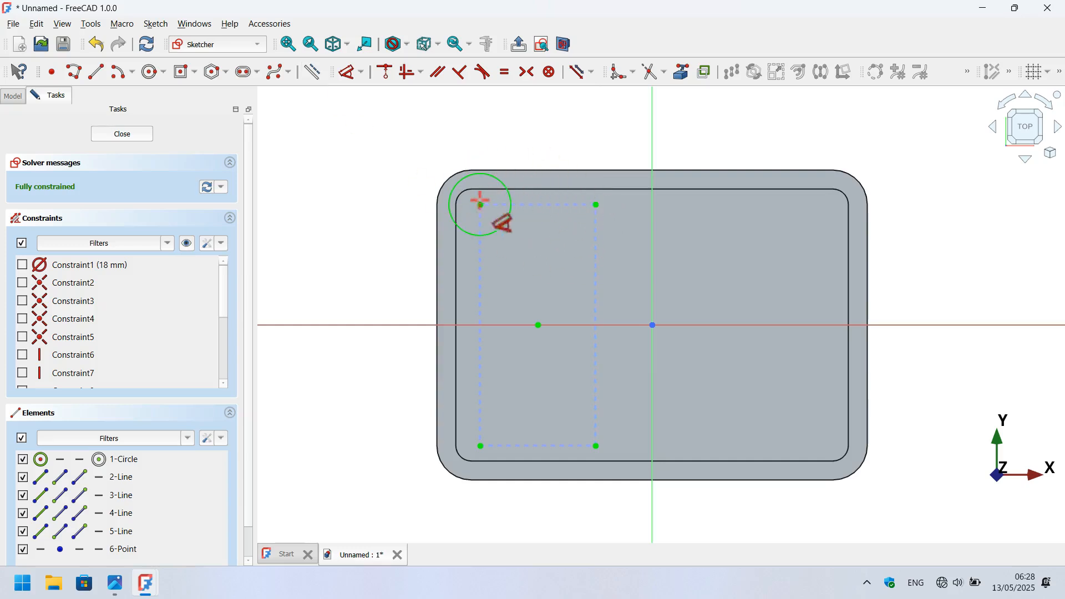
pyautogui.click(151, 72)
pyautogui.click(595, 205)
pyautogui.click(623, 248)
pyautogui.click(598, 448)
pyautogui.click(621, 503)
pyautogui.click(465, 490)
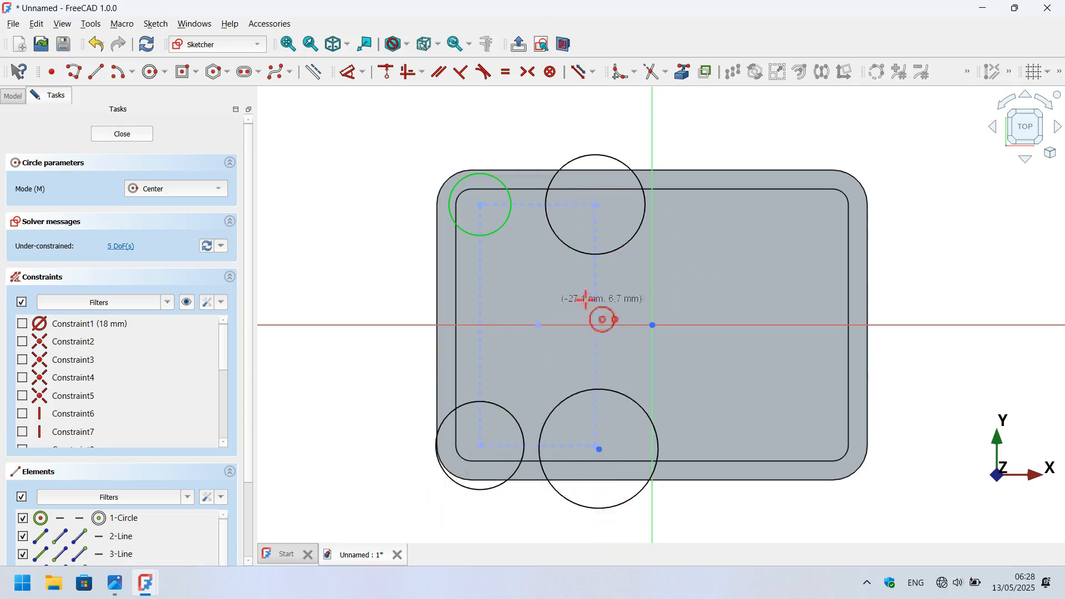
pyautogui.rightClick(737, 282)
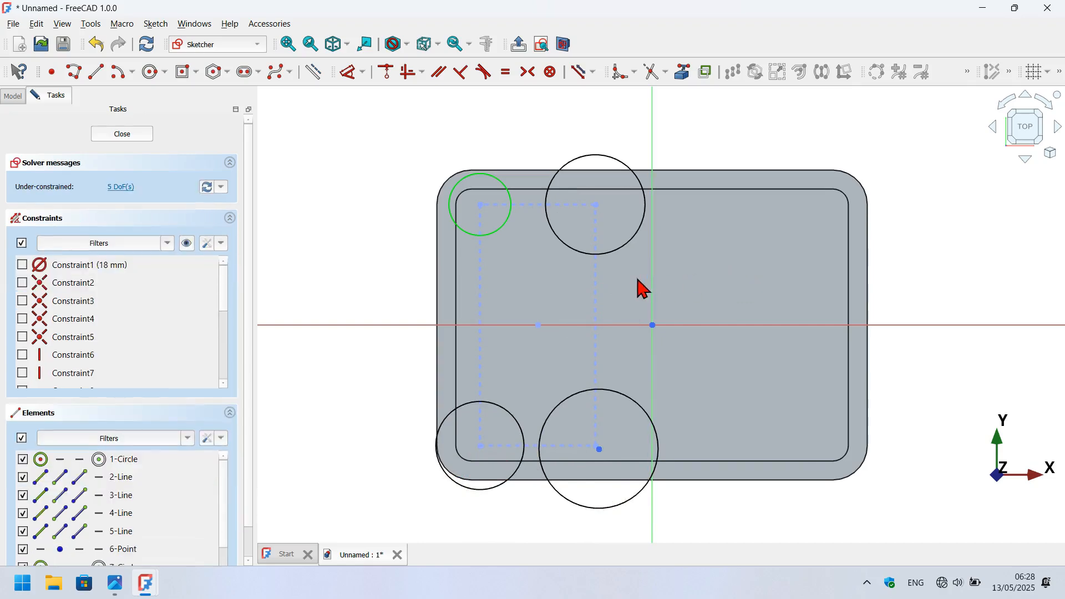
# Constrain the three new circles to be equal in size to the 18 mm circle.
pyautogui.moveTo(628, 265); pyautogui.dragTo(621, 216)
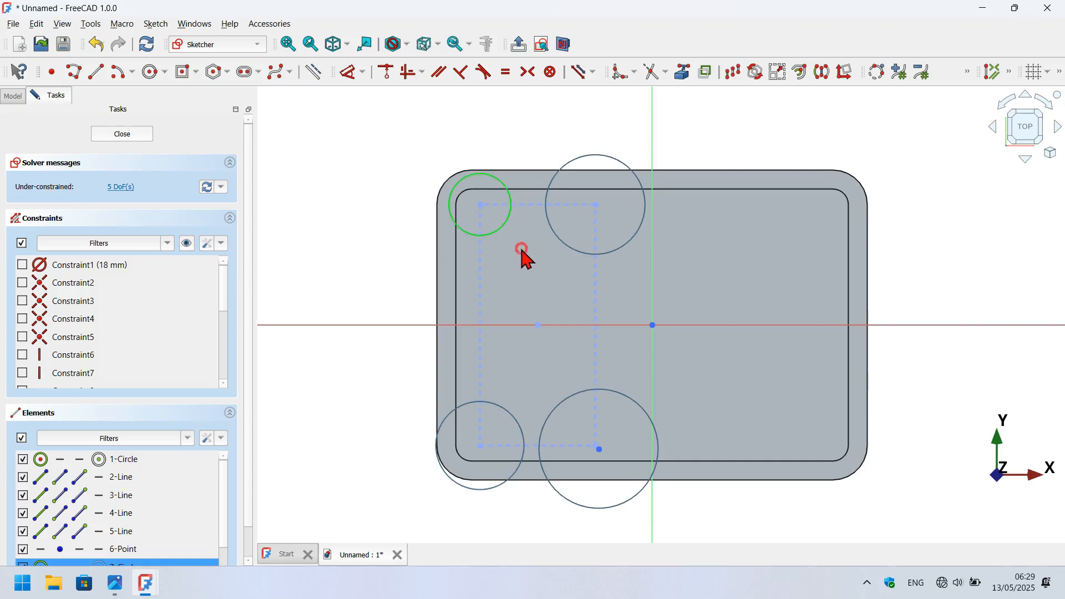
pyautogui.click(495, 222)
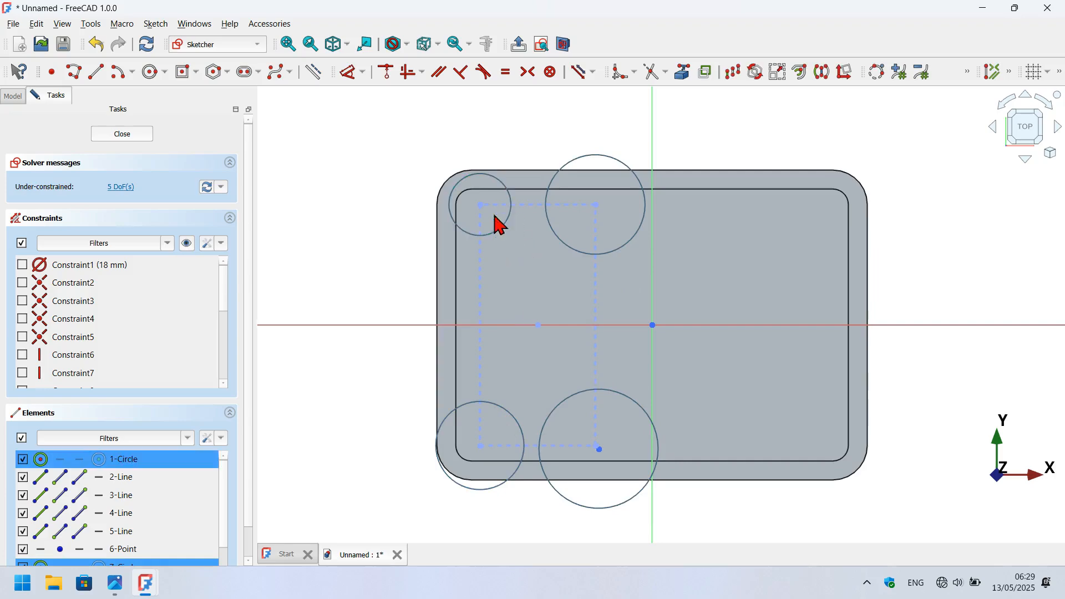
pyautogui.click(505, 71)
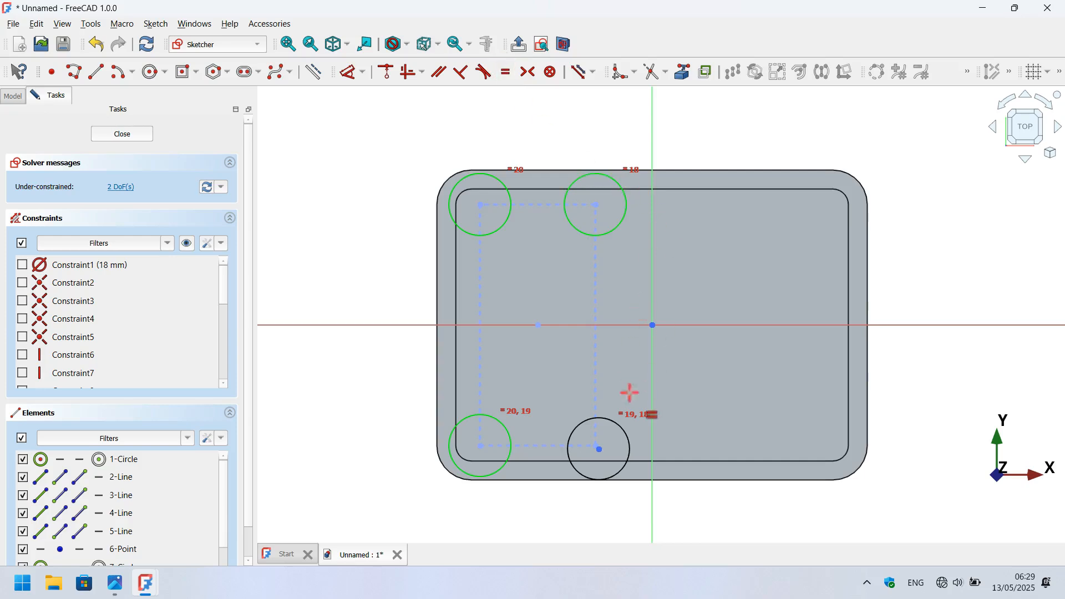
# Make the lower-right circle's centre coincident with the construction rectangle's lower-right corner.
pyautogui.scroll(4, 628, 382)
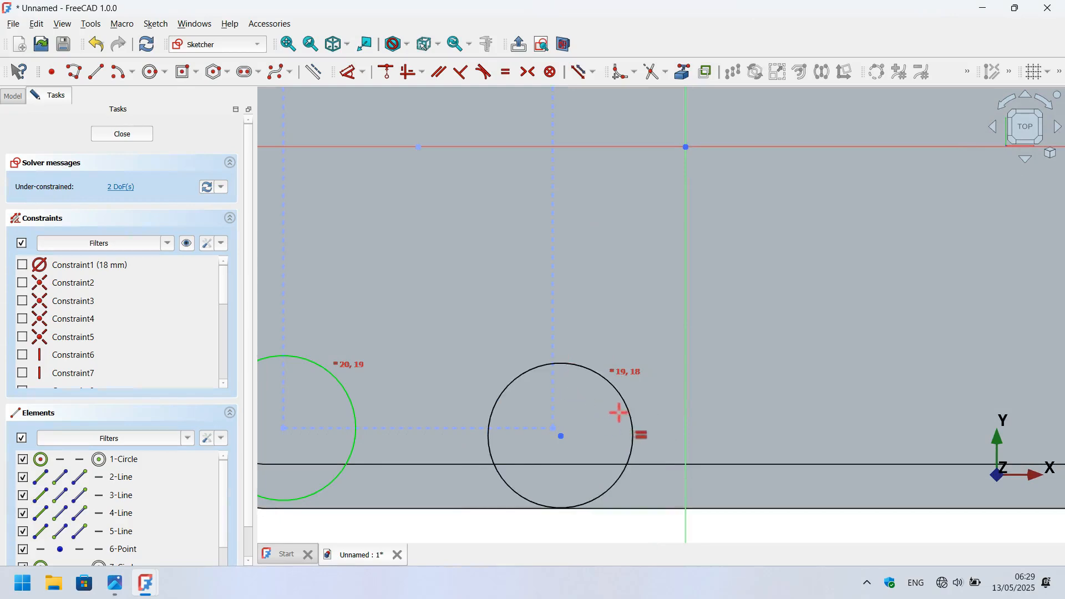
pyautogui.press('Escape')
pyautogui.moveTo(526, 406); pyautogui.dragTo(593, 462)
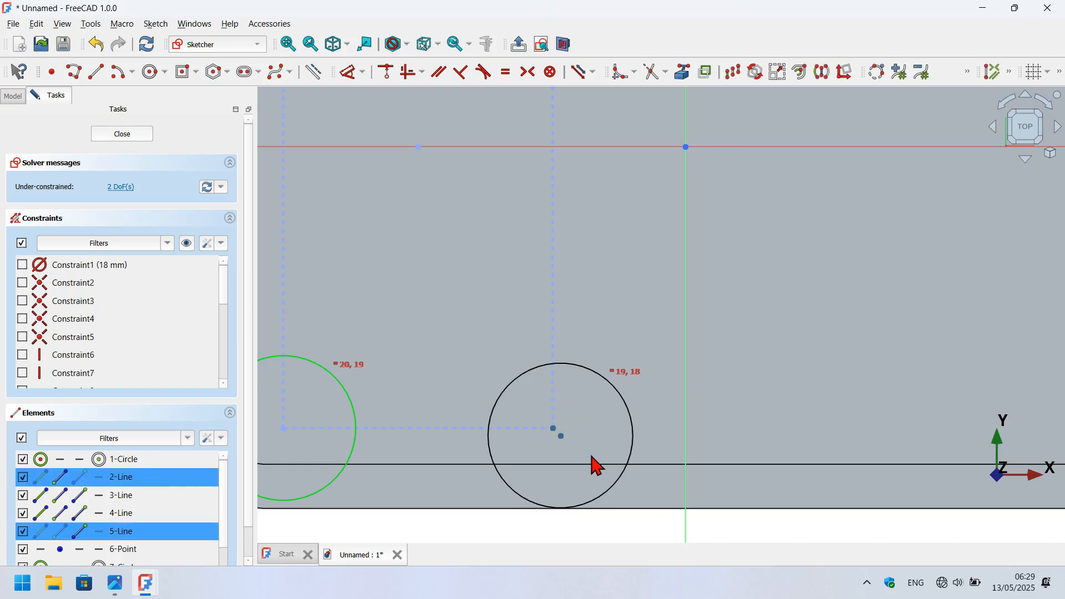
pyautogui.click(391, 80)
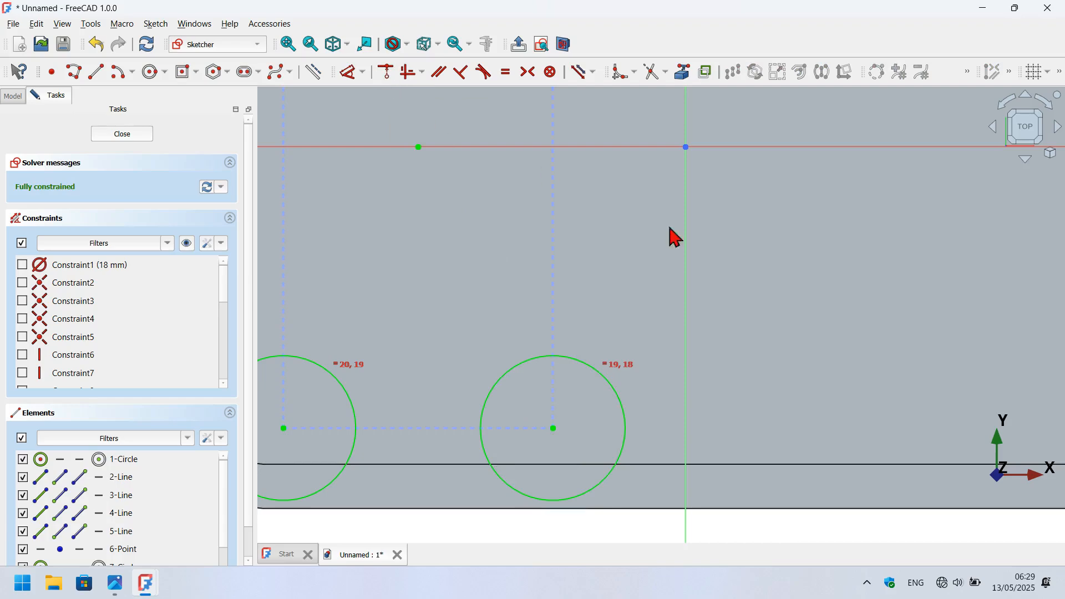
pyautogui.scroll(-4, 787, 305)
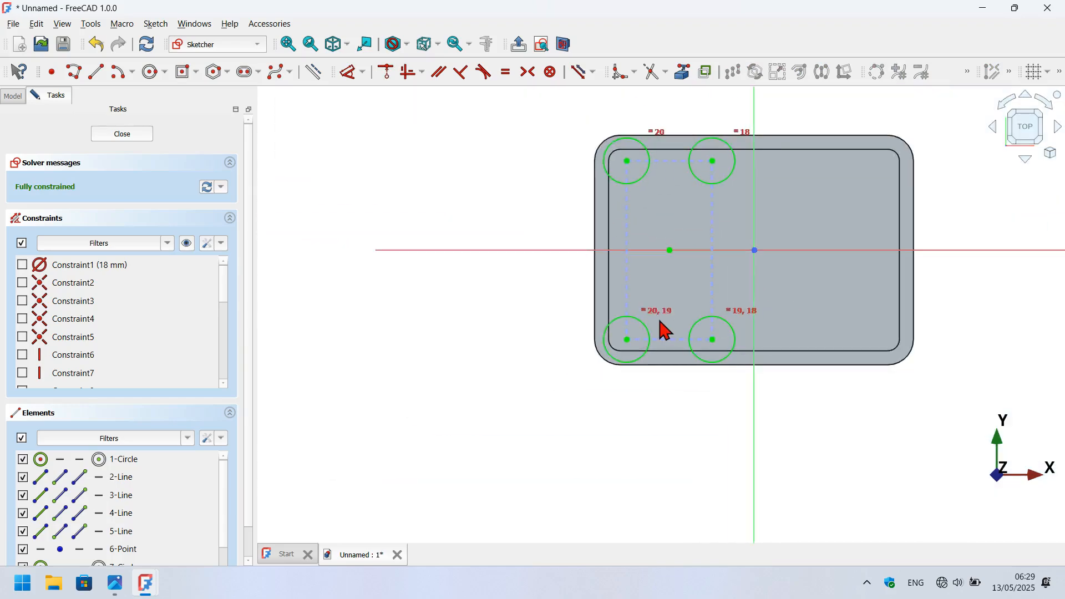
# Close the sketch and pad the four circles 10 mm up from the pocket floor.
pyautogui.press('Escape')
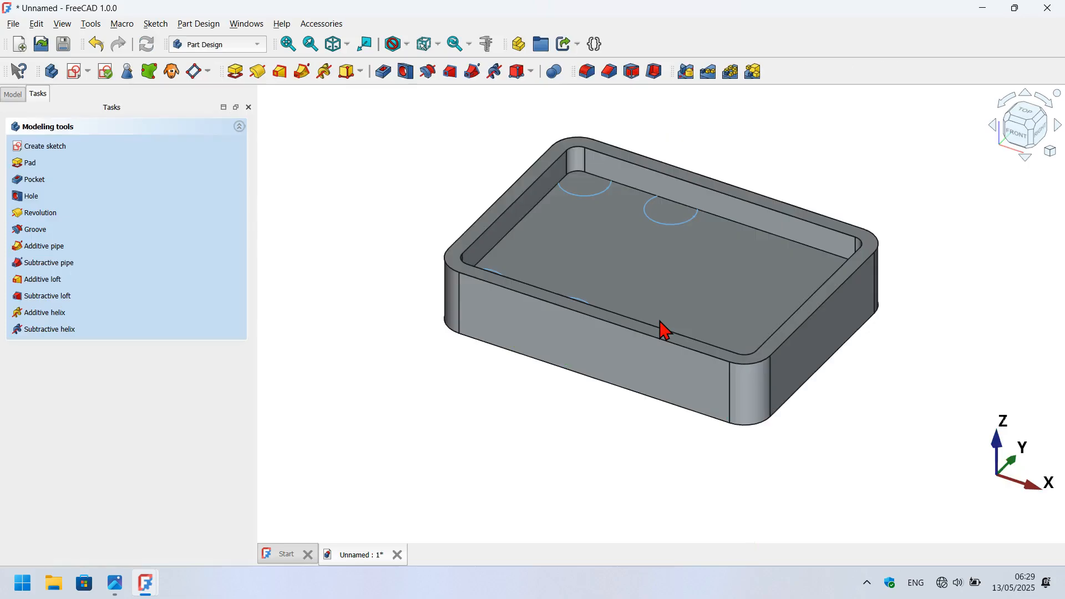
pyautogui.click(237, 73)
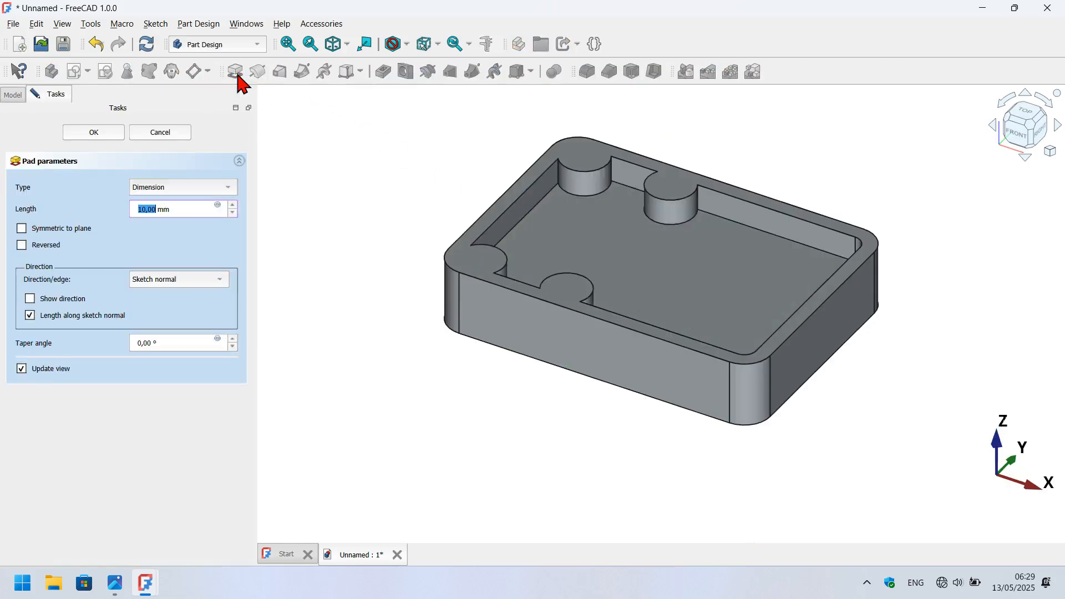
pyautogui.click(93, 133)
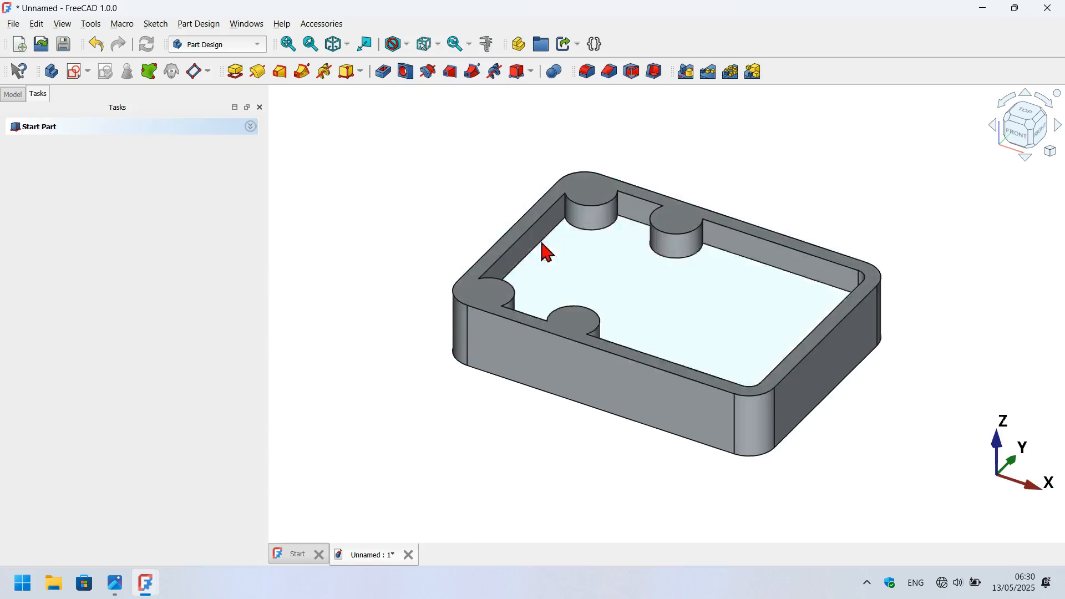
# Open Sketch002, the four-circle sketch under Pad001, for editing.
pyautogui.click(10, 94)
pyautogui.click(87, 195)
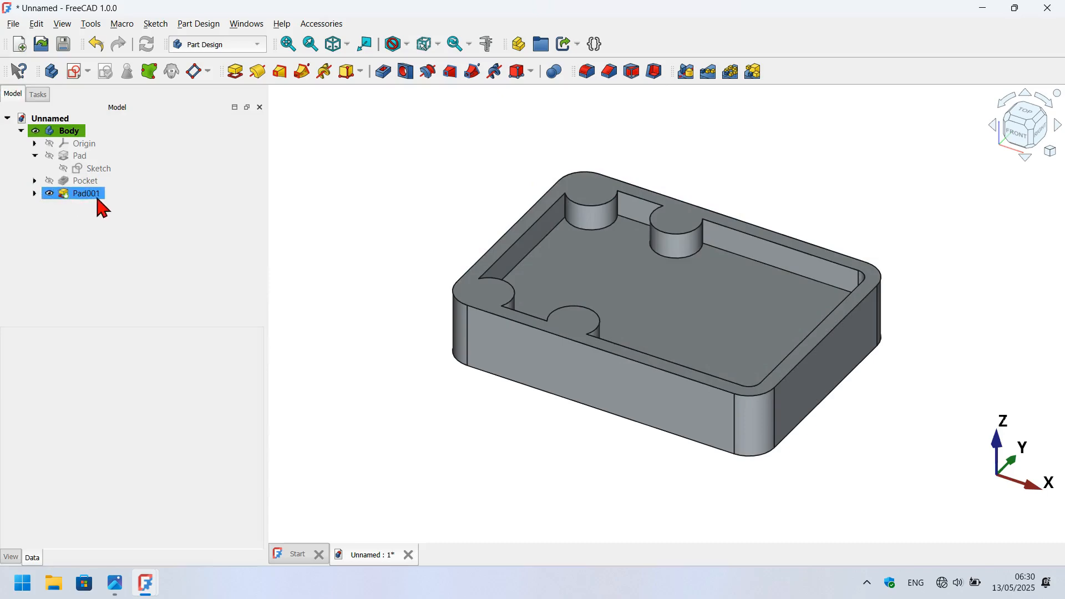
pyautogui.click(35, 194)
pyautogui.click(105, 206)
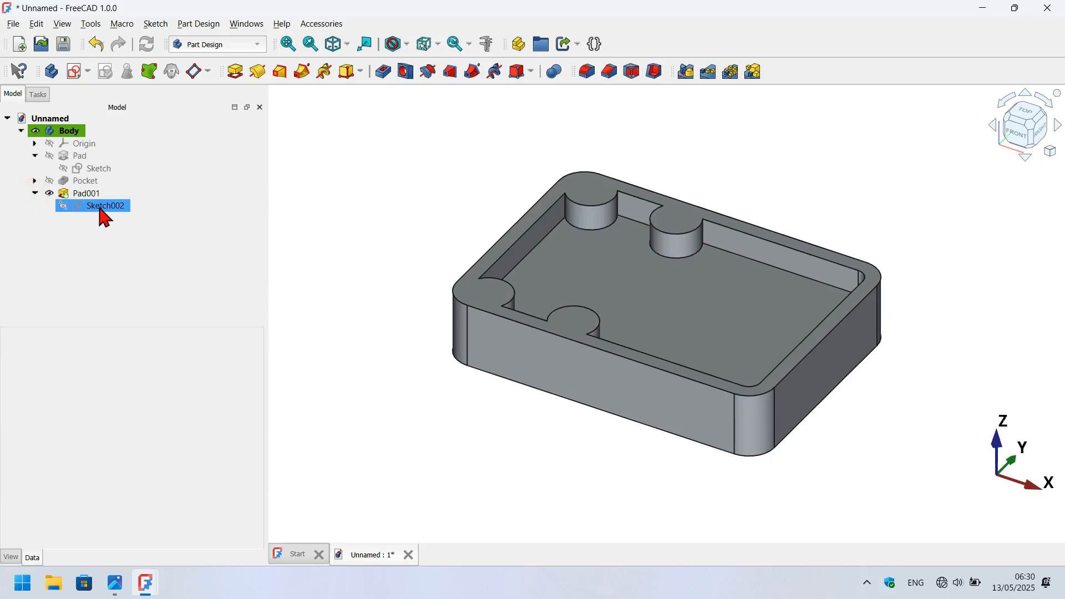
pyautogui.doubleClick(102, 207)
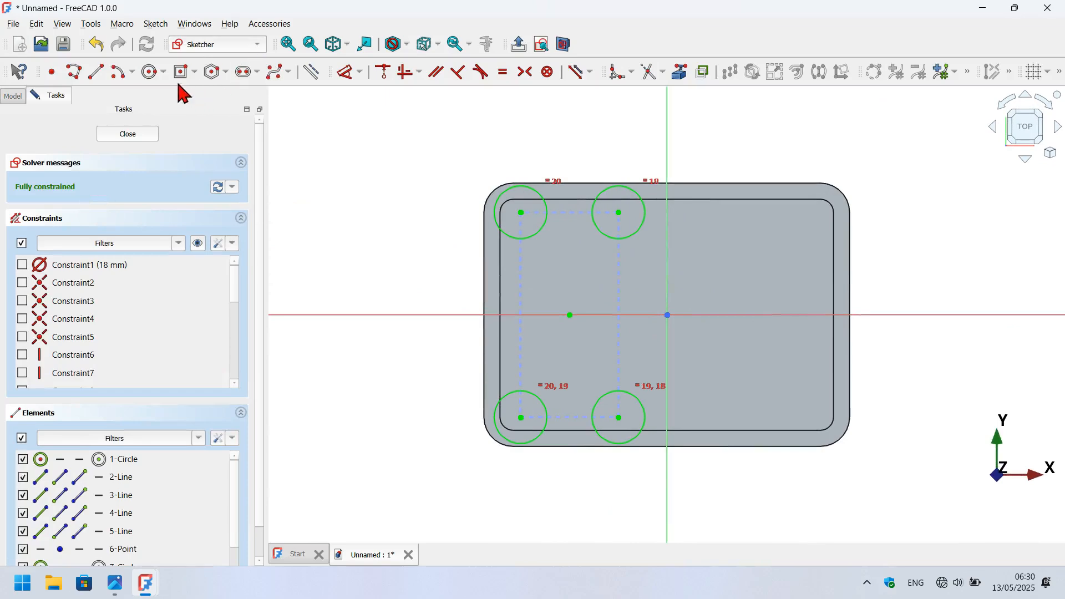
# Draw a circle of about 30 mm radius centred on the horizontal axis, about 10 mm left of the vertical axis.
pyautogui.click(150, 73)
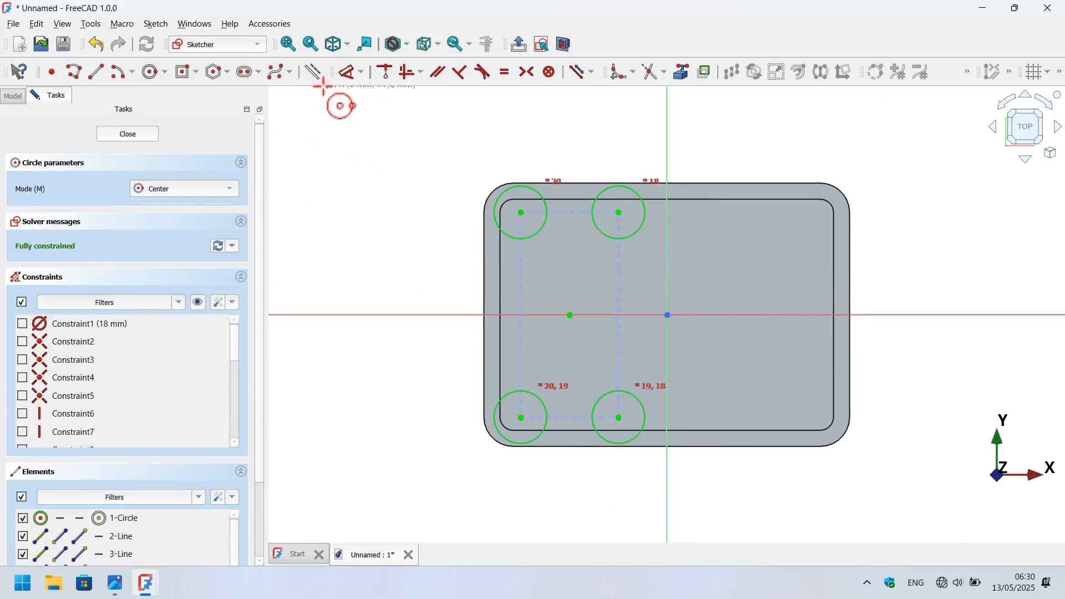
pyautogui.click(636, 313)
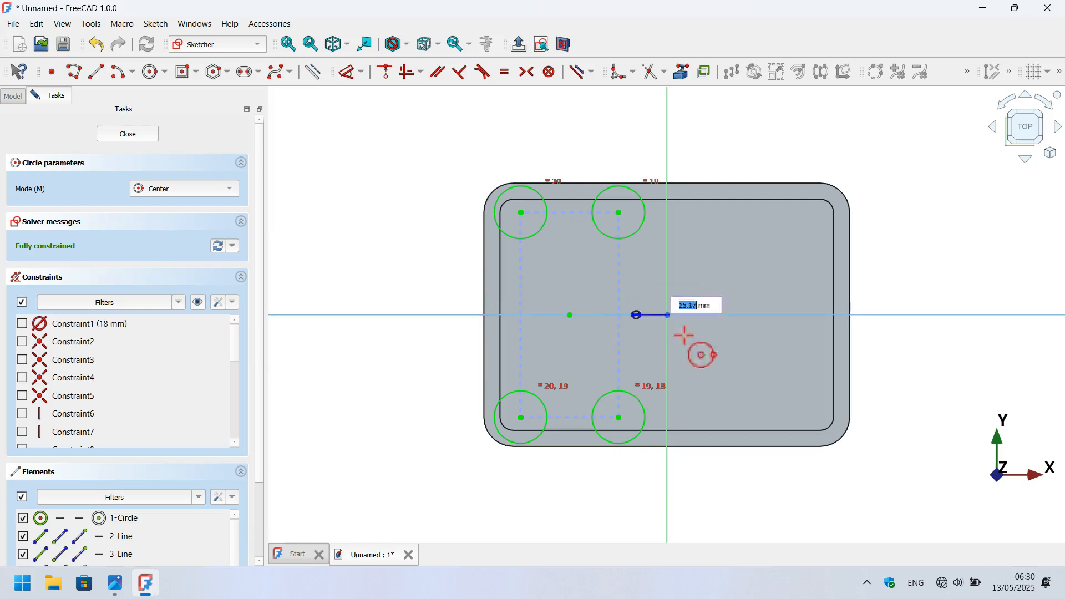
pyautogui.click(721, 344)
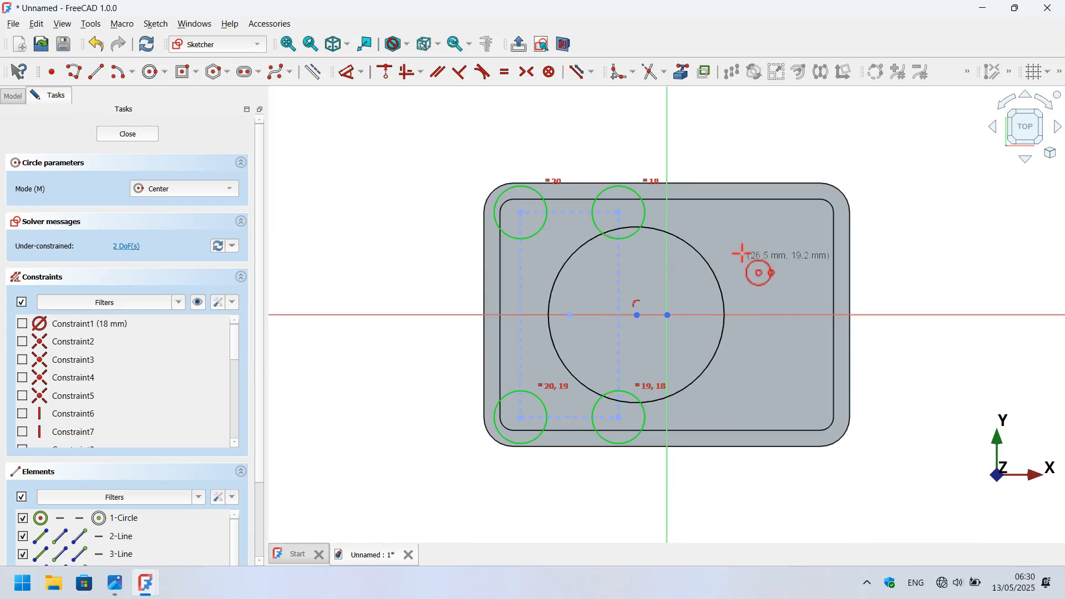
pyautogui.scroll(1, 740, 253)
pyautogui.scroll(1, 740, 253)
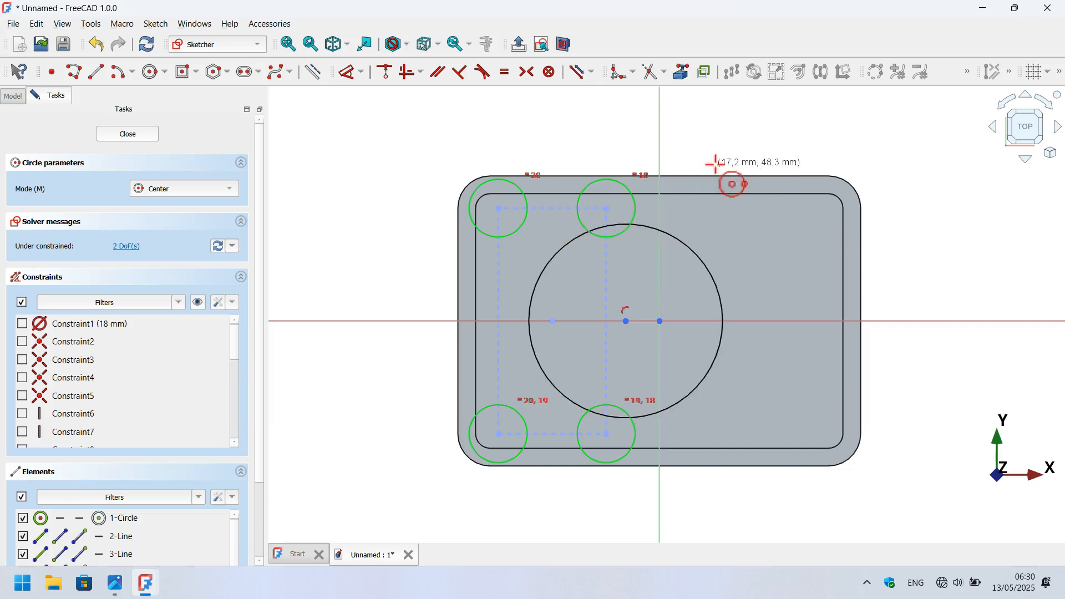
pyautogui.press('Escape')
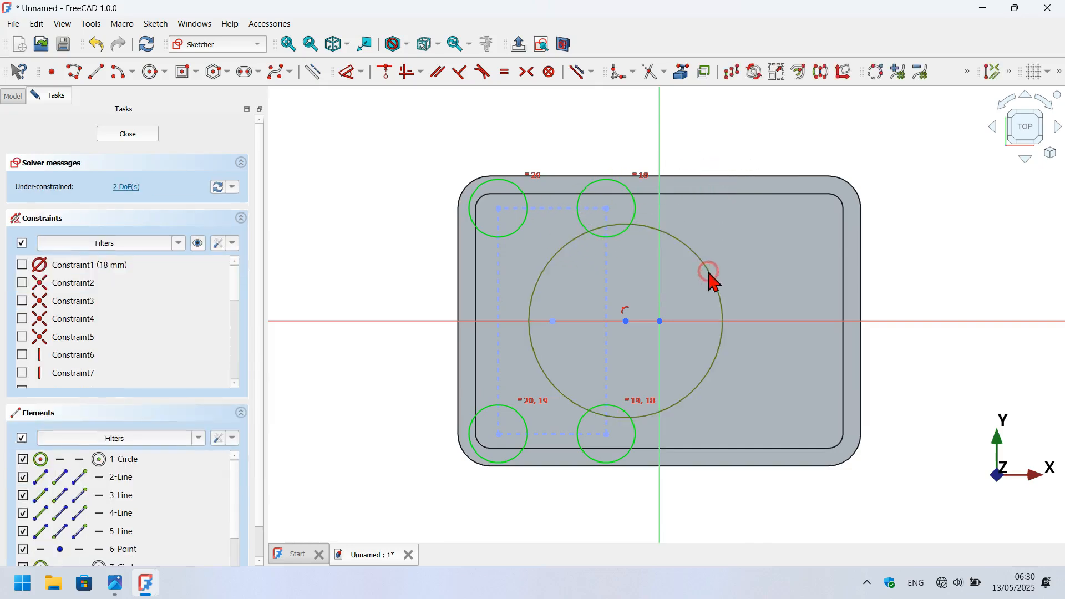
# Constrain the large circle's radius to 27,5 mm.
pyautogui.click(361, 71)
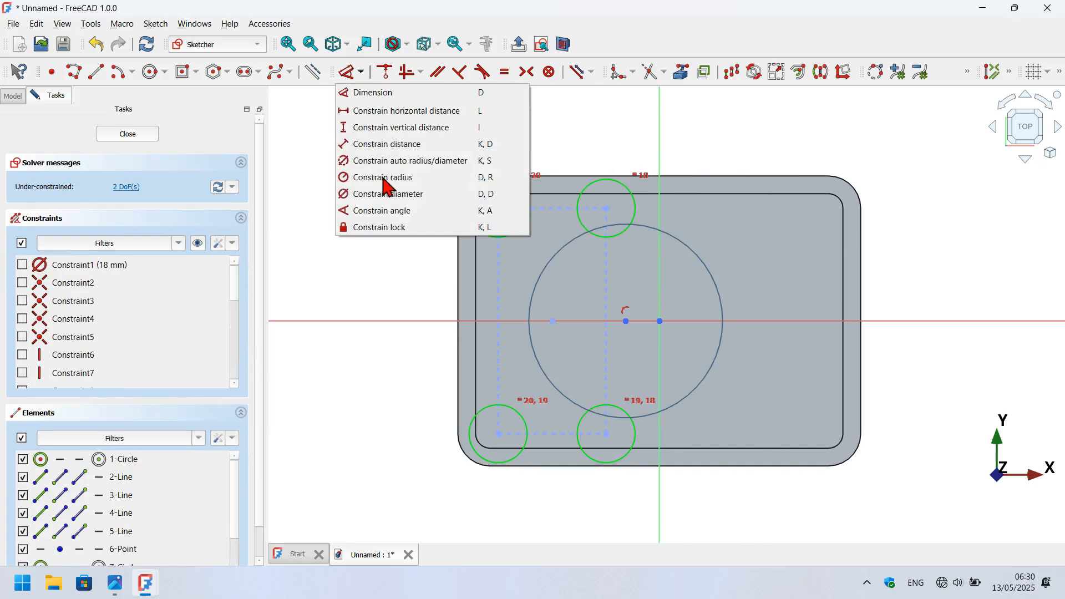
pyautogui.click(481, 180)
pyautogui.write('27,5')
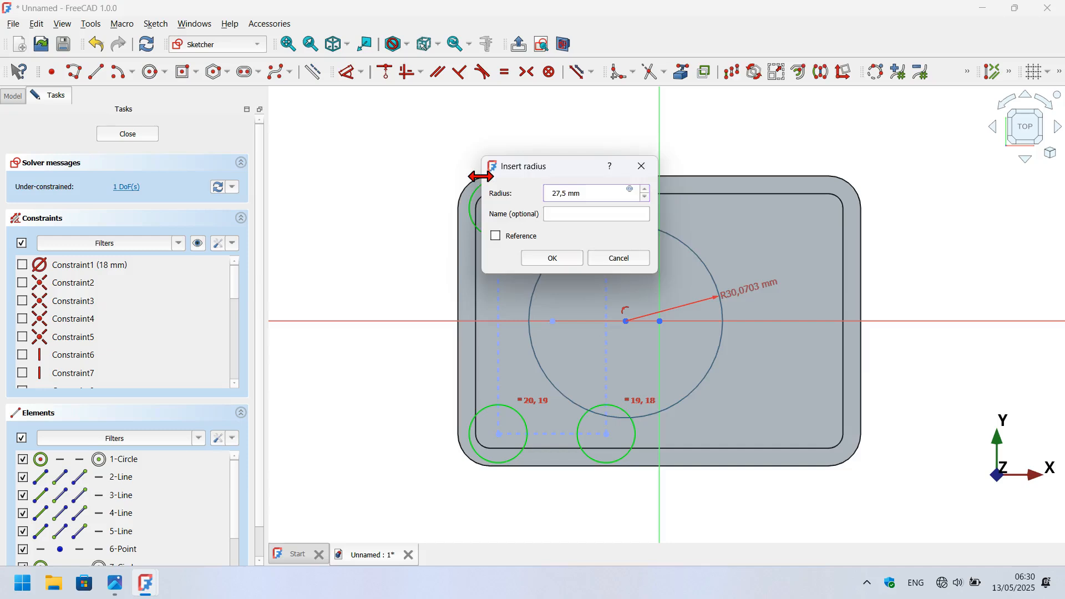
pyautogui.press('Return')
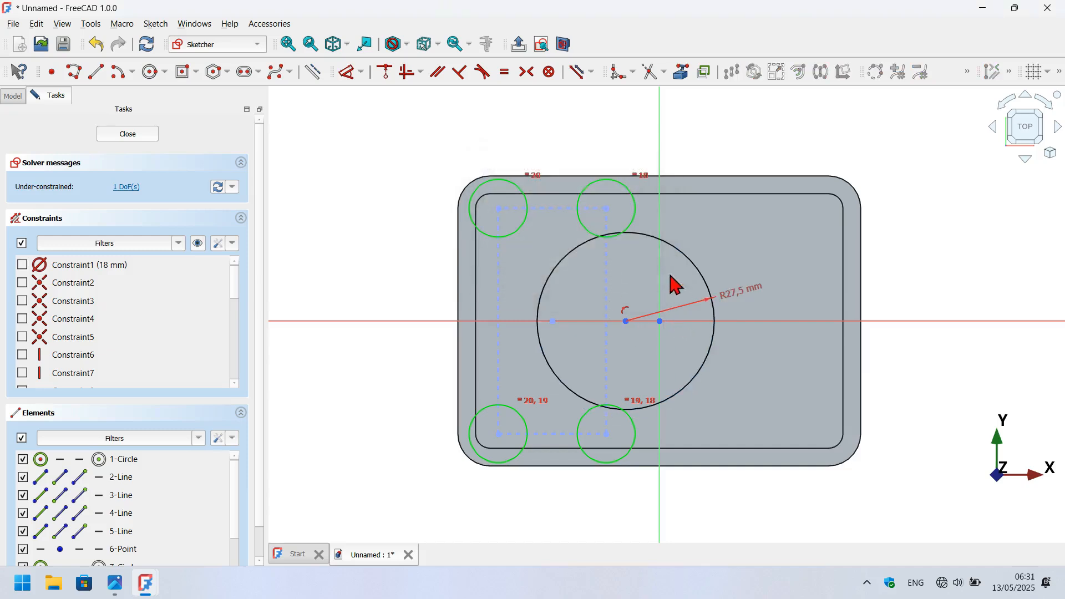
# Constrain the horizontal distance between the large circle's centre and the vertical axis to 65/2 mm and leave the sketch.
pyautogui.click(345, 64)
pyautogui.click(625, 321)
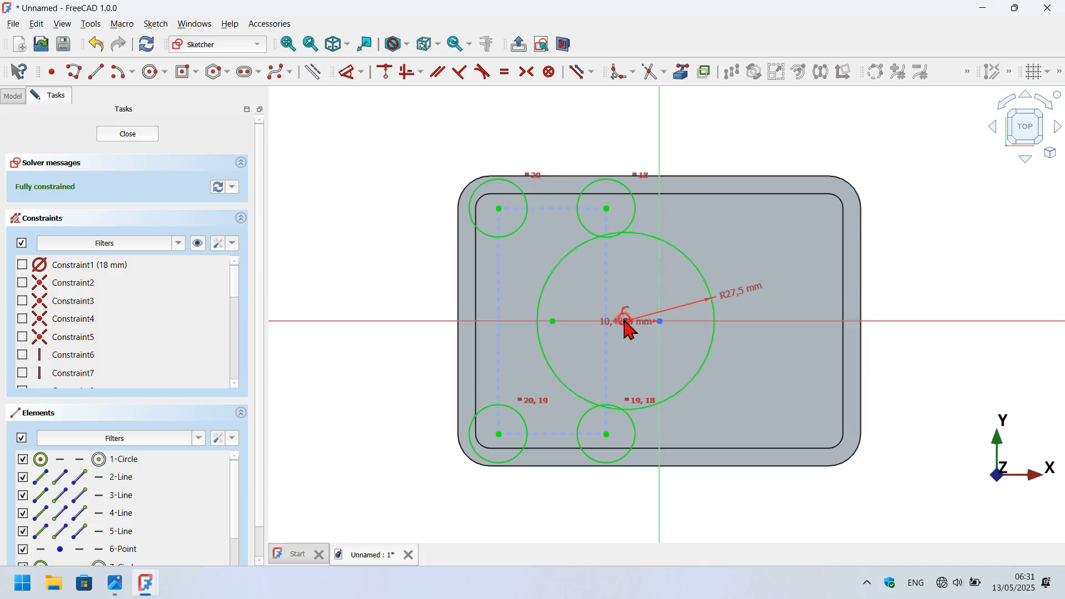
pyautogui.click(682, 176)
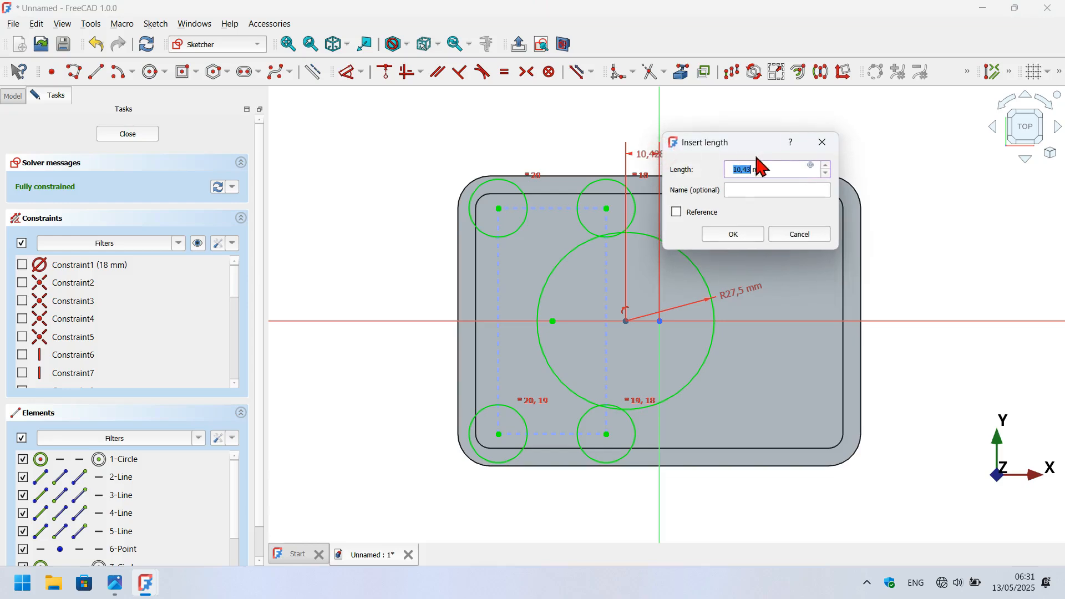
pyautogui.moveTo(782, 169); pyautogui.dragTo(703, 167)
pyautogui.write('65/2')
pyautogui.press('Return')
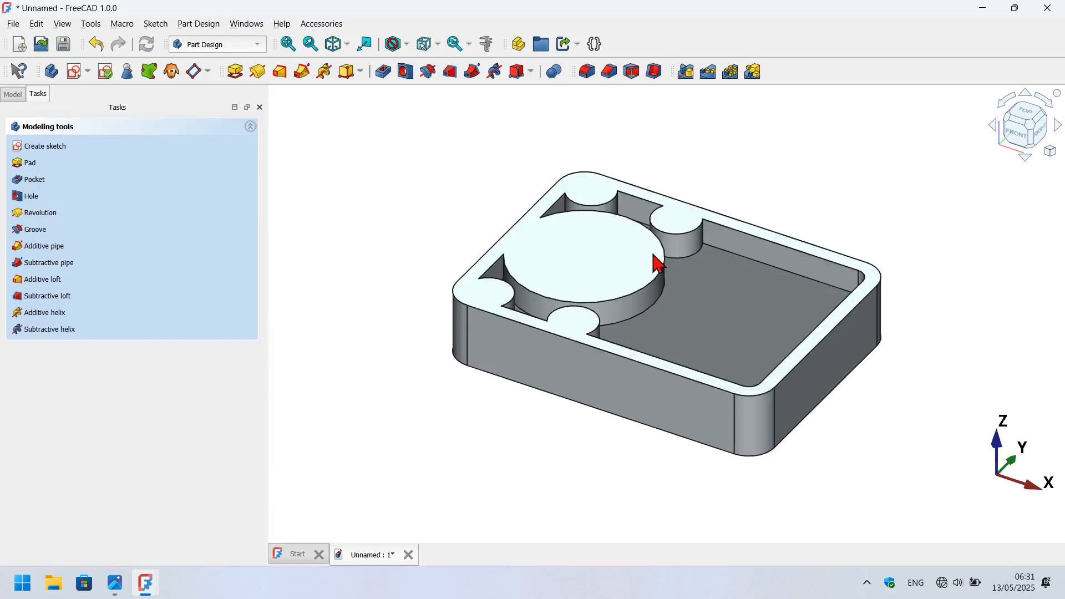
# Create a new sketch on the pocket's floor face.
pyautogui.click(361, 171)
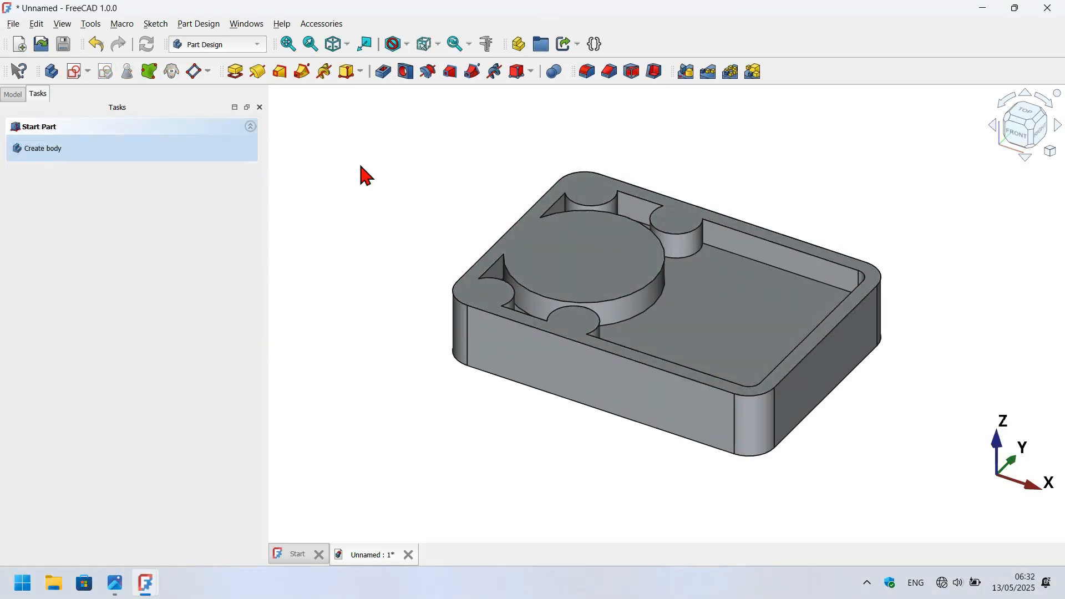
pyautogui.click(704, 316)
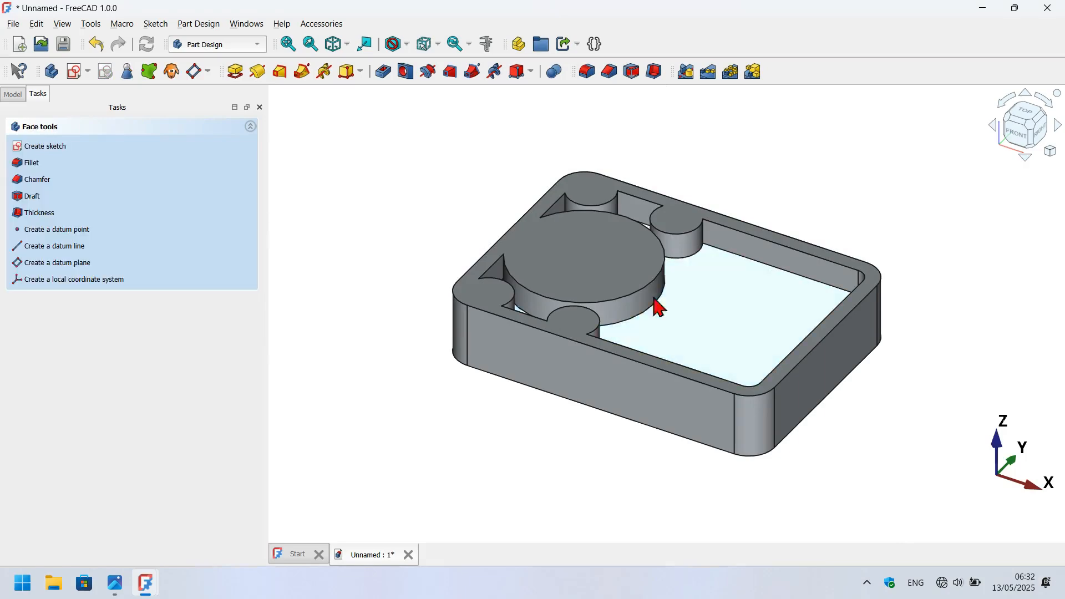
pyautogui.click(71, 74)
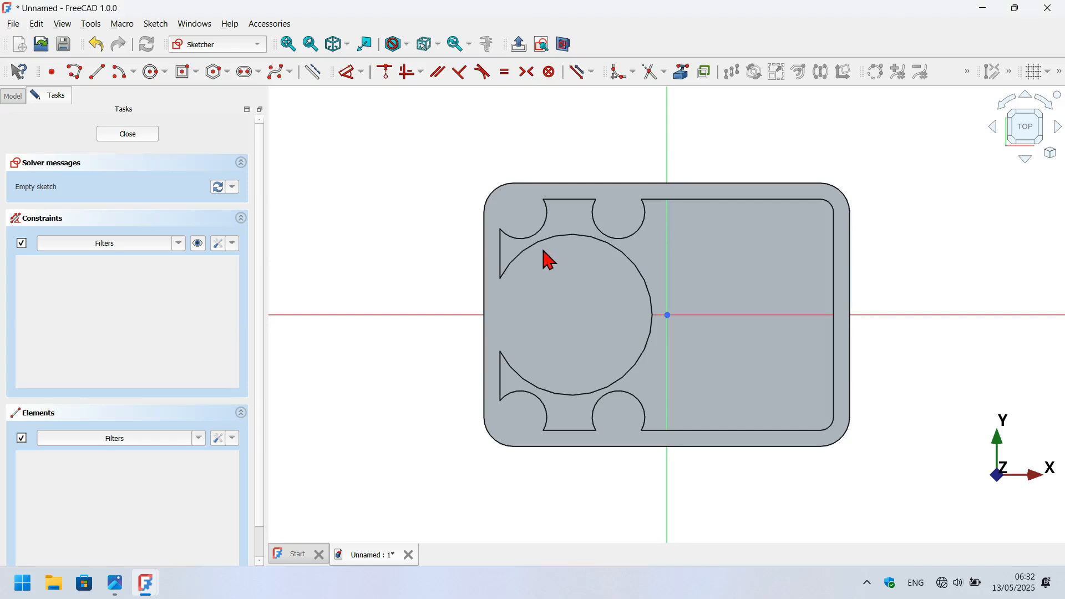
pyautogui.scroll(1, 549, 260)
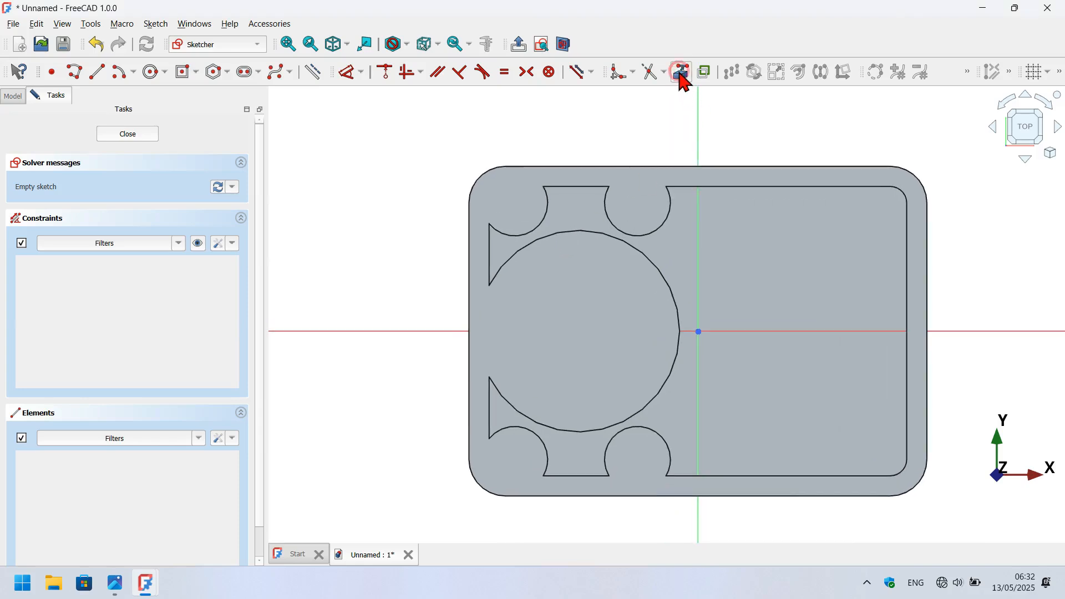
# Project the arc edges of the four small bosses and the large round boss into the sketch as external geometry.
pyautogui.press('g')
pyautogui.press('x')
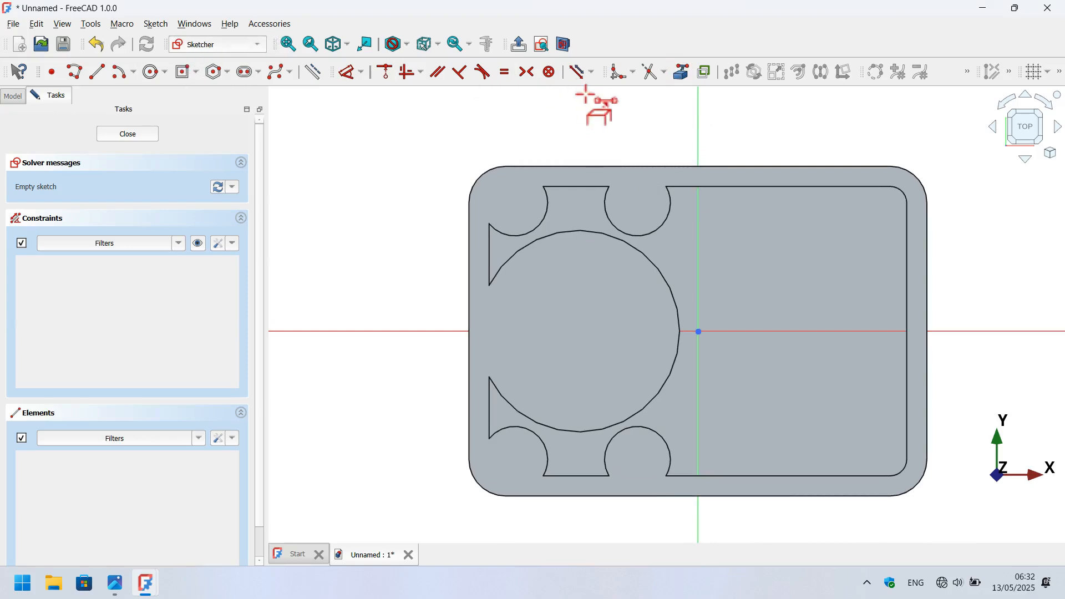
pyautogui.click(657, 230)
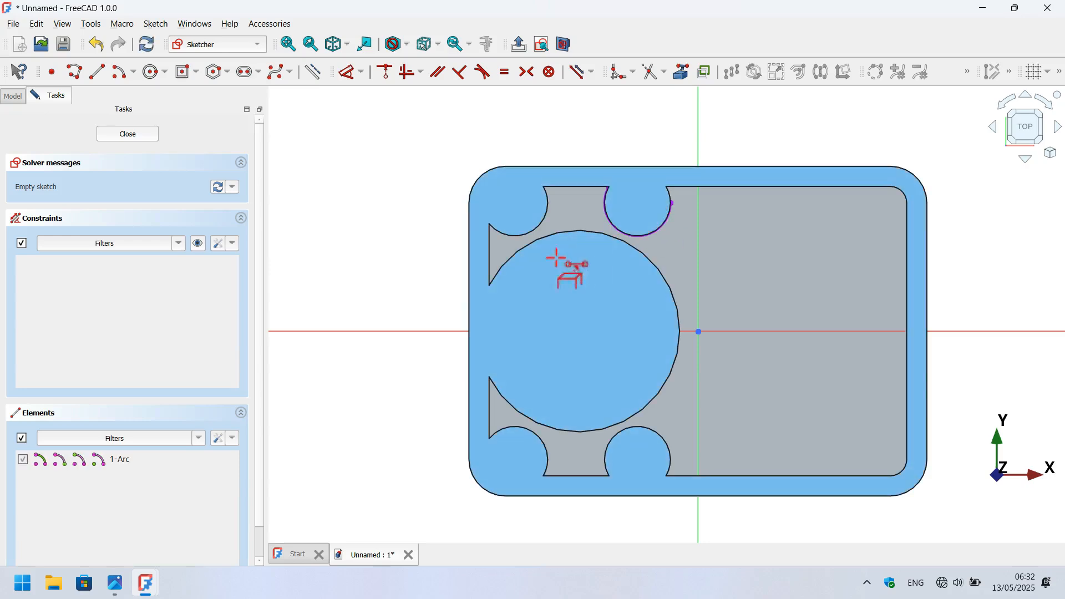
pyautogui.rightClick(525, 228)
pyautogui.press('g')
pyautogui.press('x')
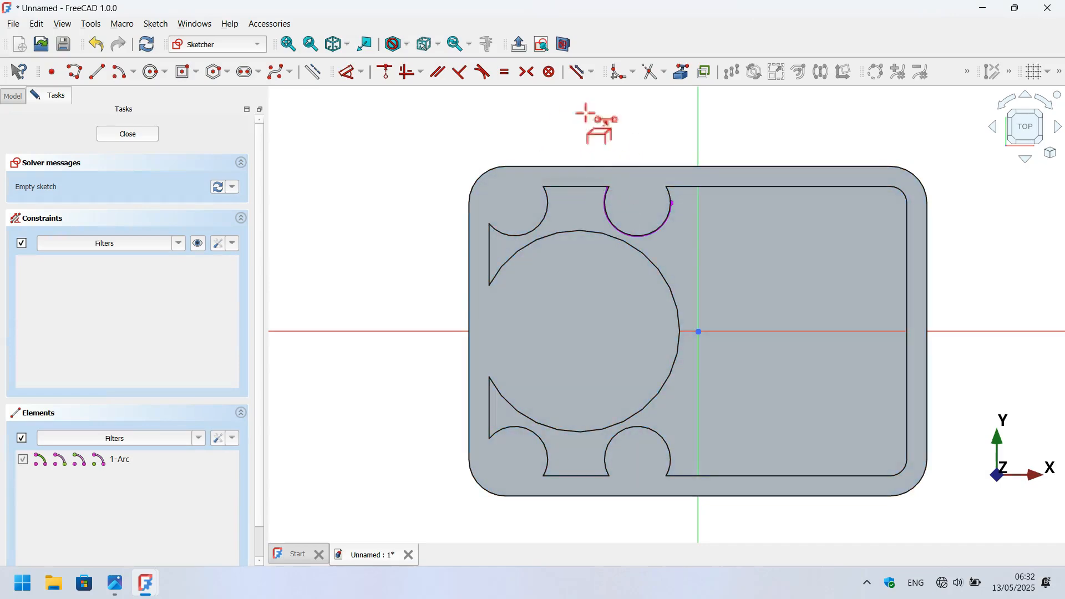
pyautogui.click(560, 46)
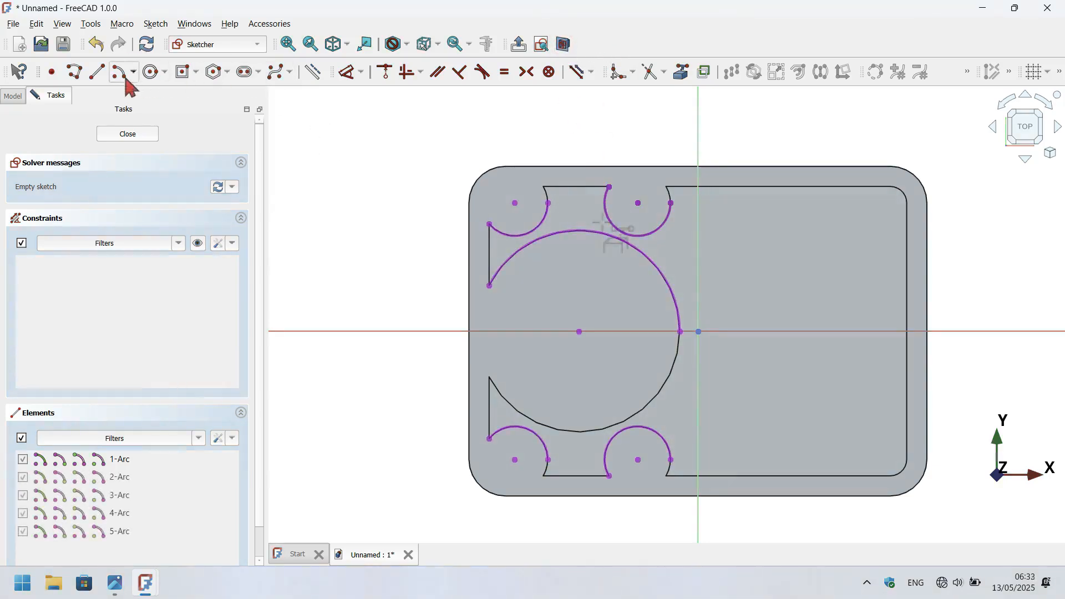
# Draw a closed polyline from the upper-left boss centre via the large boss and lower-left boss centres, returning along the pocket's left wall.
pyautogui.click(74, 72)
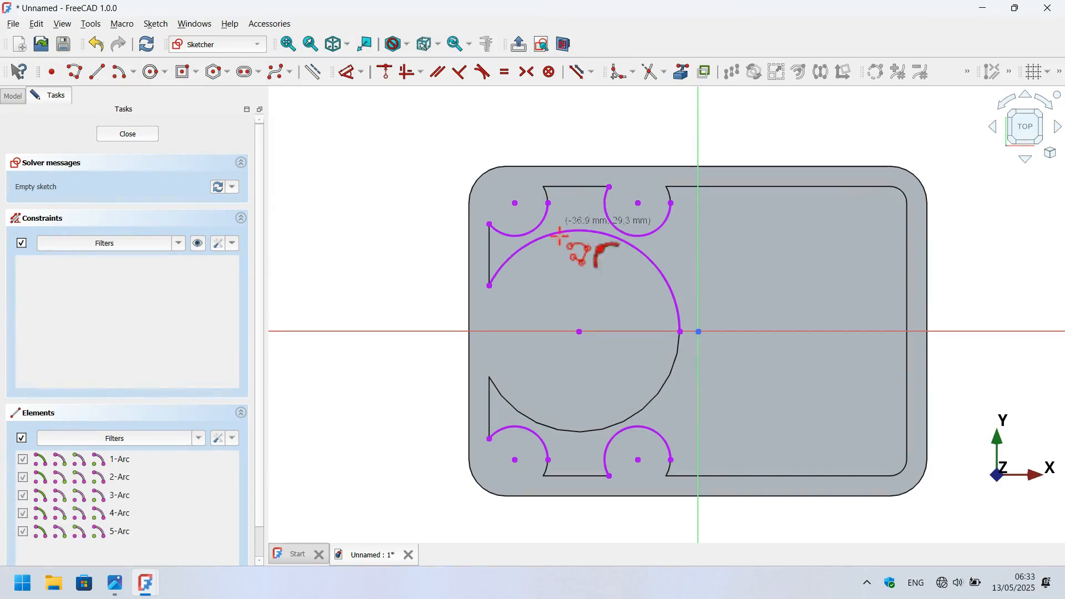
pyautogui.scroll(1, 573, 240)
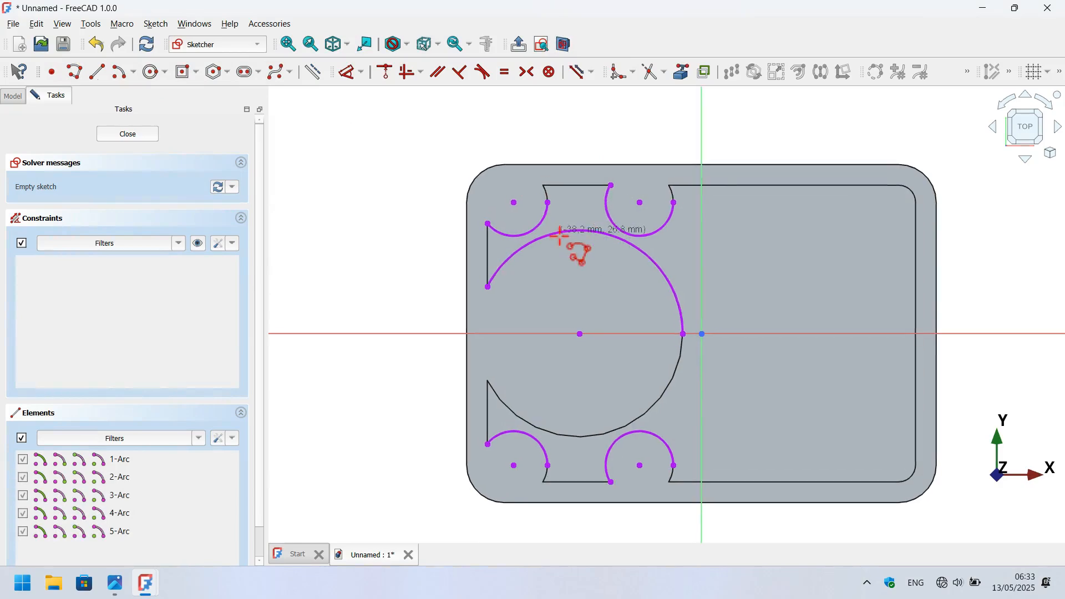
pyautogui.click(514, 203)
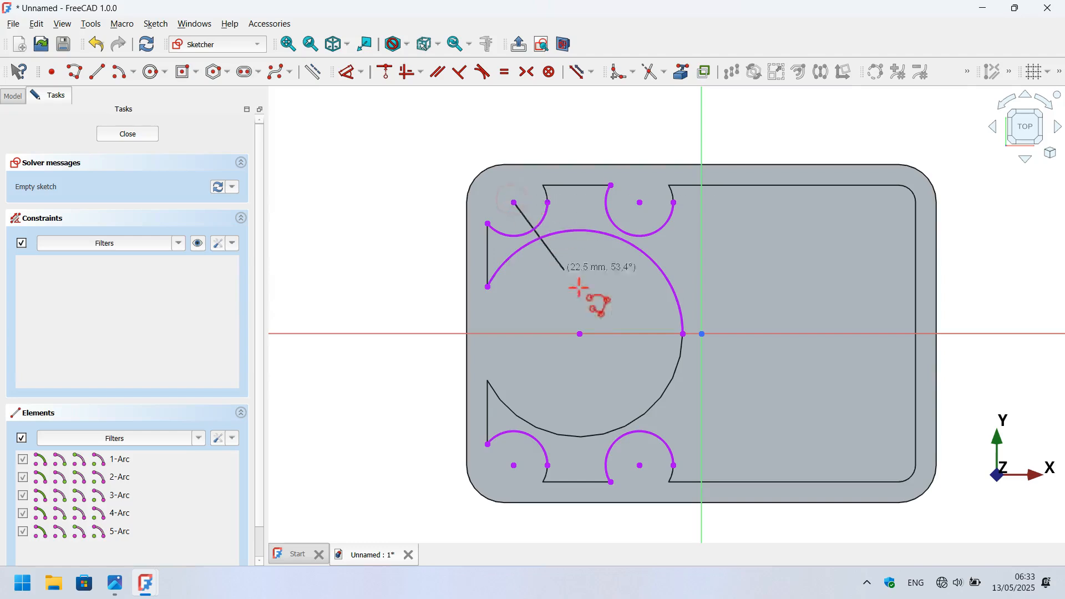
pyautogui.click(580, 333)
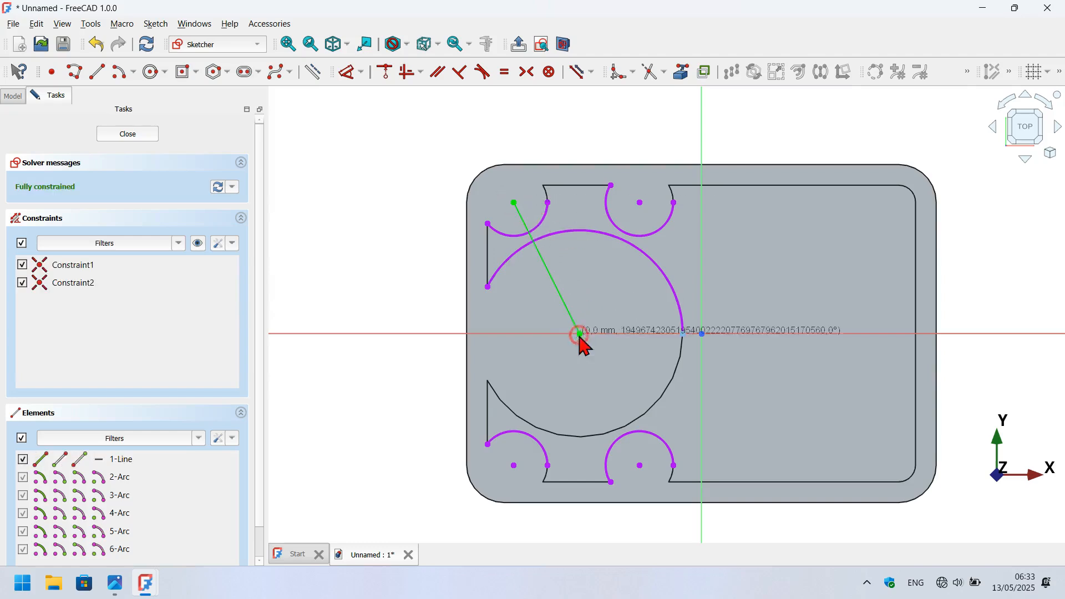
pyautogui.click(514, 466)
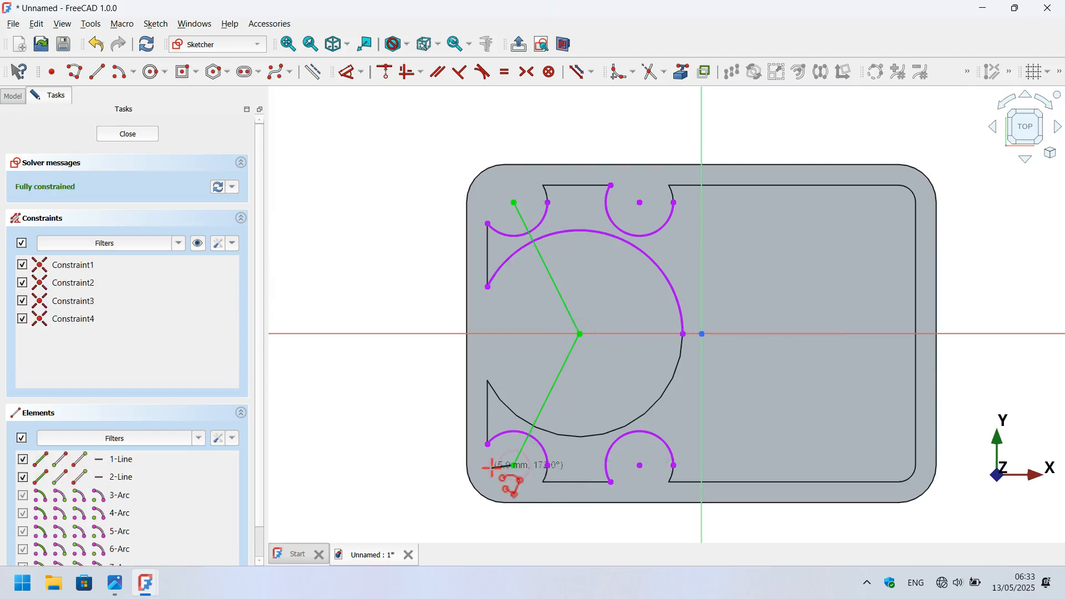
pyautogui.scroll(3, 502, 466)
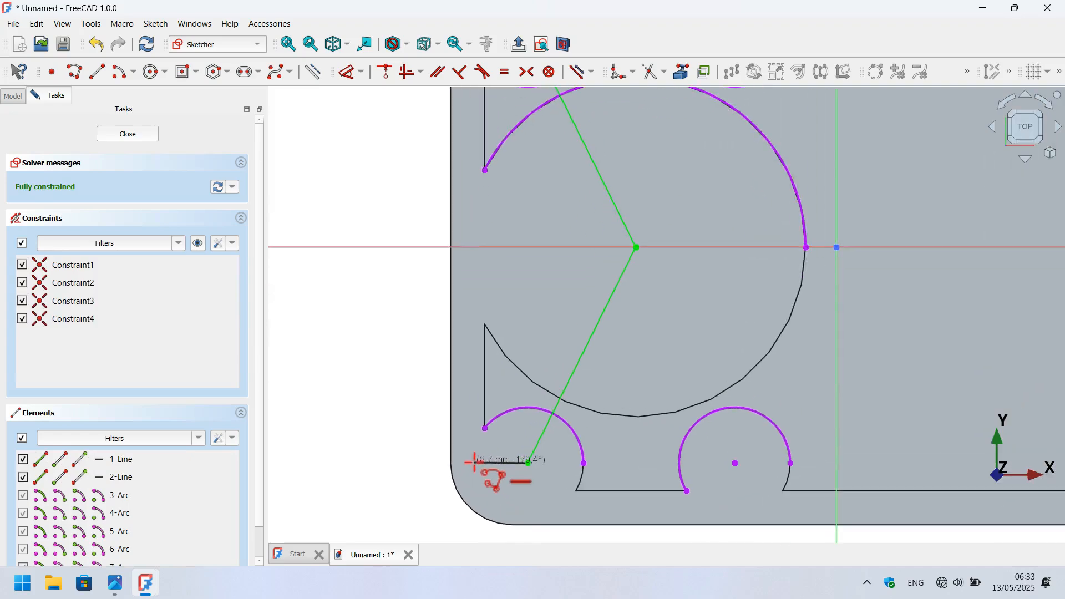
pyautogui.click(474, 463)
pyautogui.scroll(-3, 474, 463)
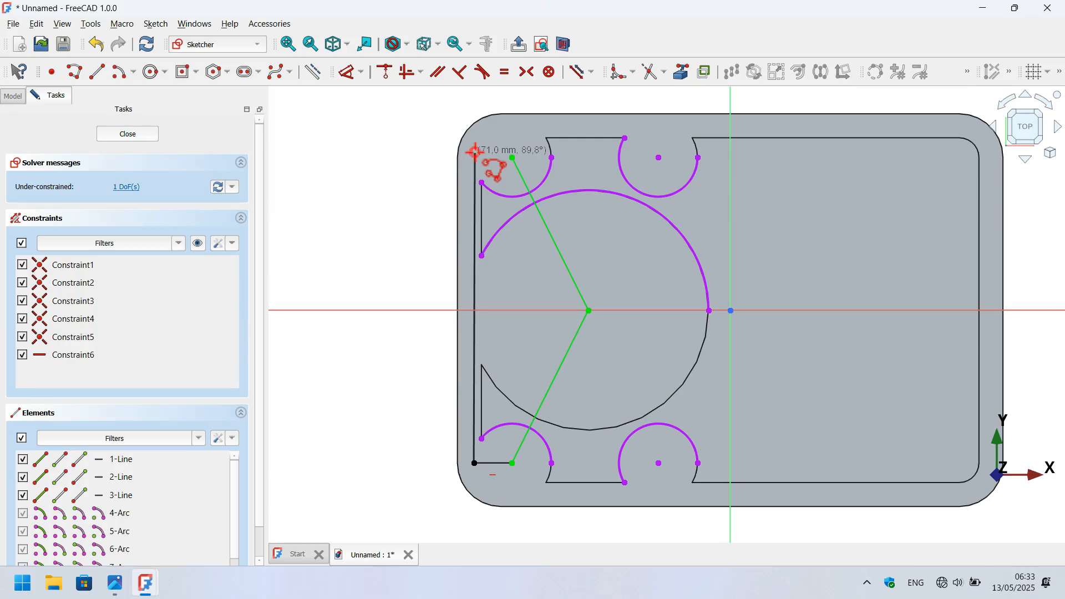
pyautogui.click(474, 152)
pyautogui.click(512, 158)
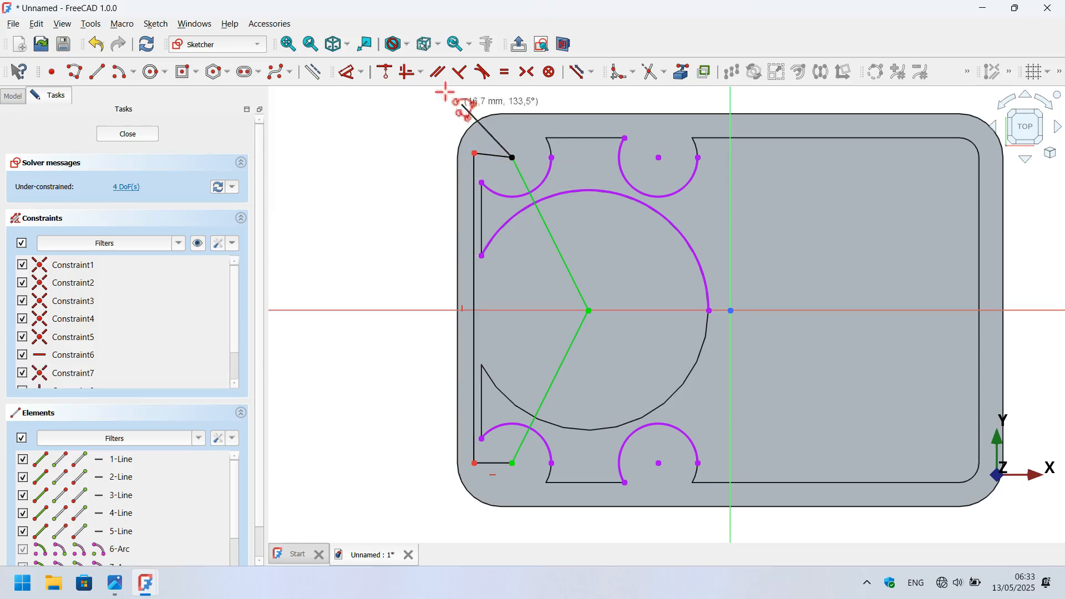
# Make the polyline's short upper line horizontal and set its length to 8 mm.
pyautogui.scroll(3, 510, 161)
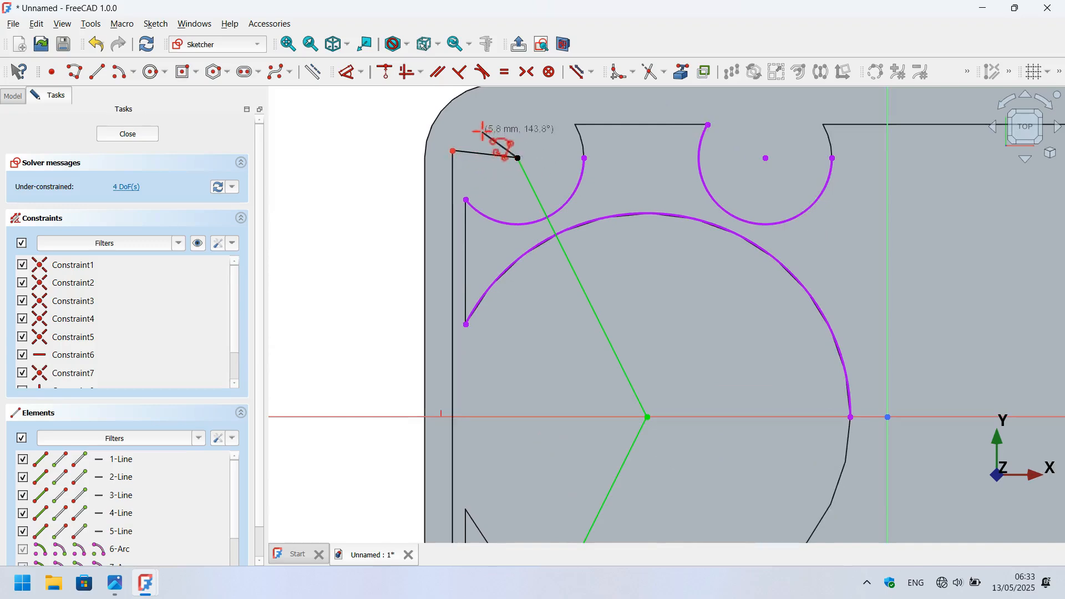
pyautogui.click(402, 62)
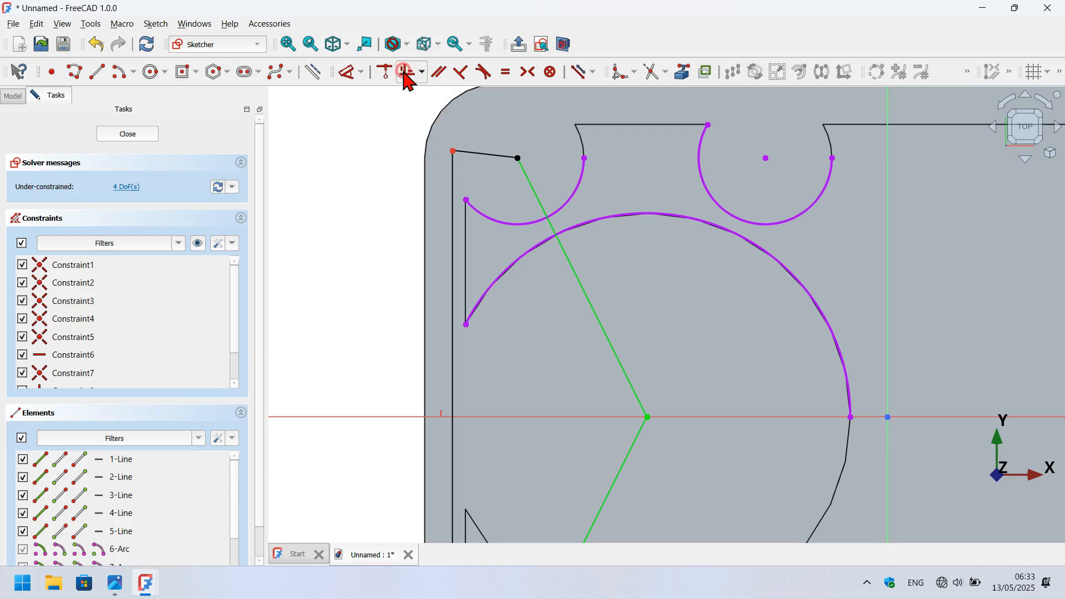
pyautogui.click(484, 154)
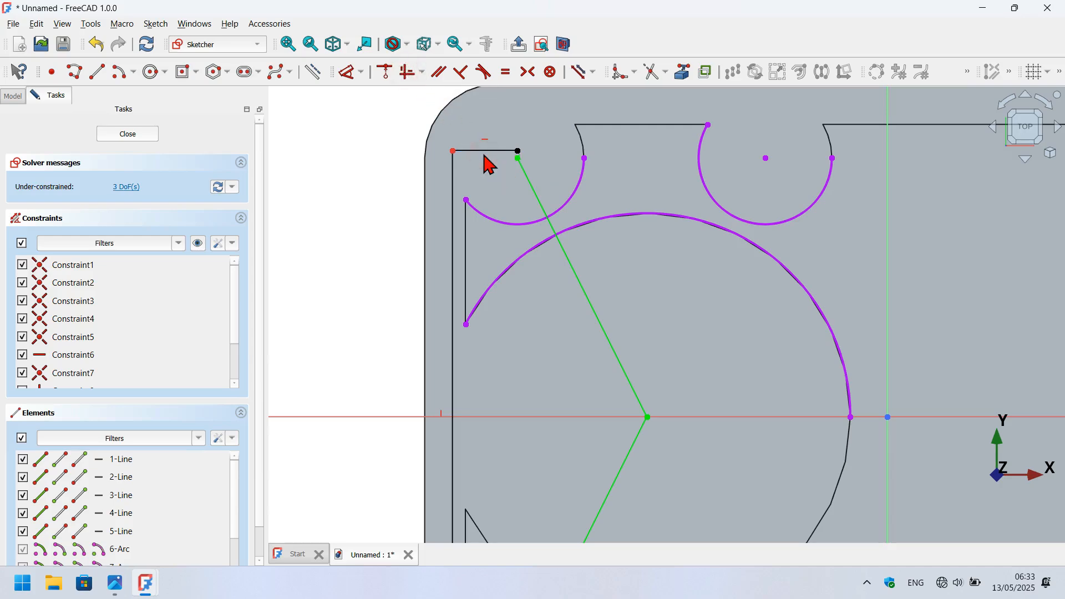
pyautogui.click(342, 67)
pyautogui.click(487, 151)
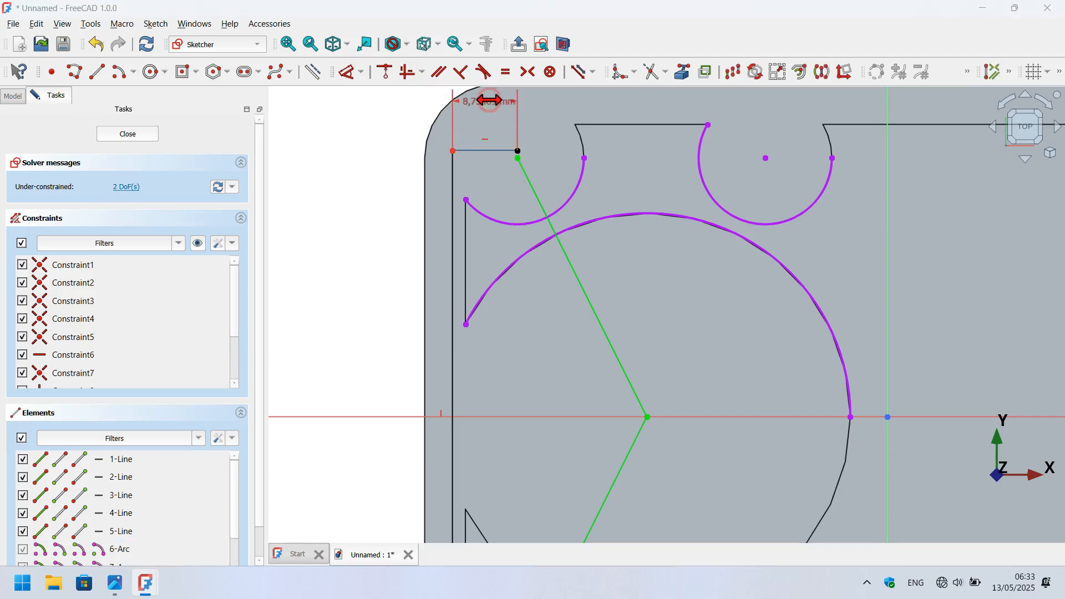
pyautogui.click(489, 99)
pyautogui.write('8')
pyautogui.press('Return')
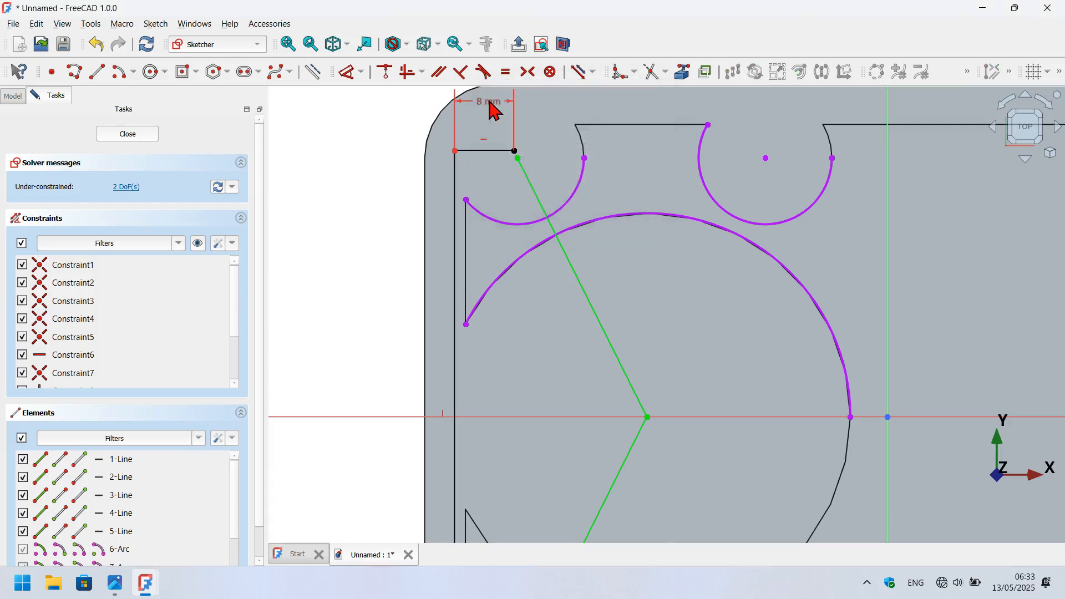
# Make the short upper line's free end coincident with the upper-left boss centre, joining it to the slanted line's end.
pyautogui.scroll(3, 528, 164)
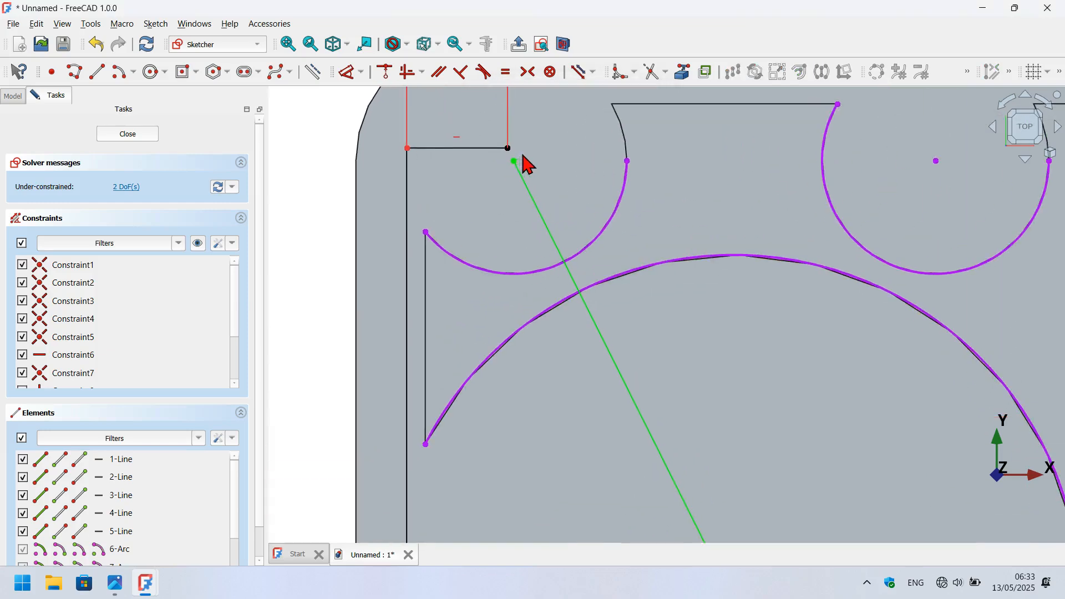
pyautogui.moveTo(461, 105); pyautogui.dragTo(547, 188)
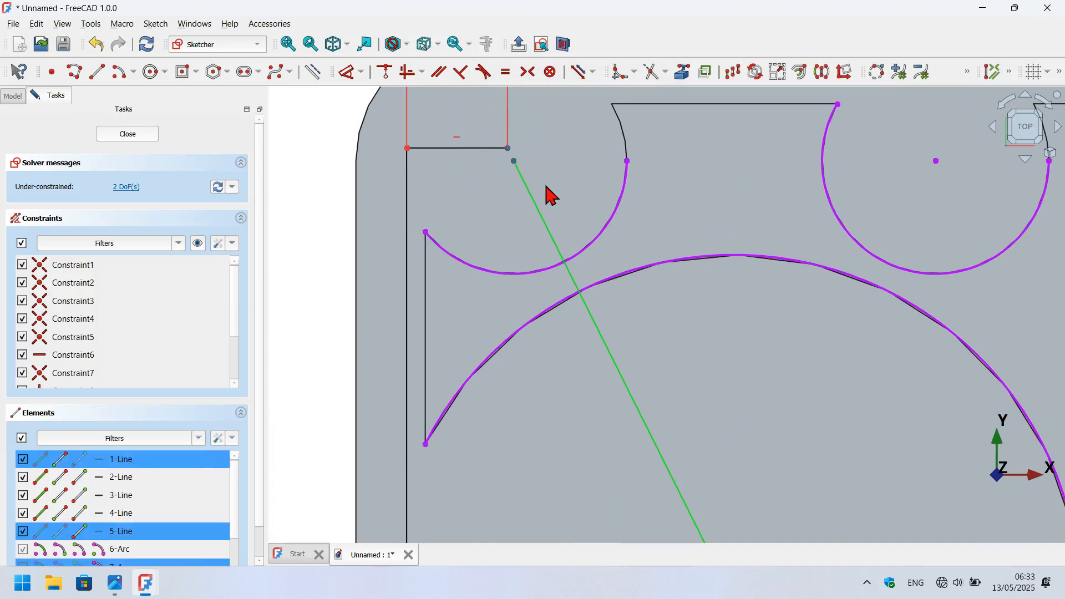
pyautogui.click(385, 73)
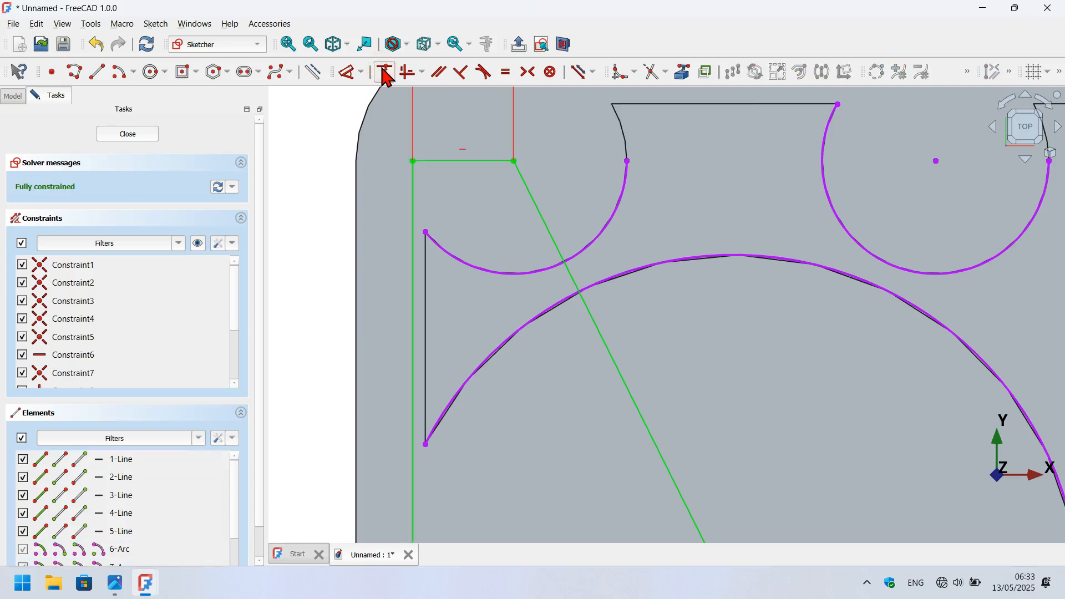
# Hide the existing constraints and draw a closed six-sided chevron polyline running from the upper-right small boss across the large boss to the lower-right small boss.
pyautogui.scroll(-5, 542, 188)
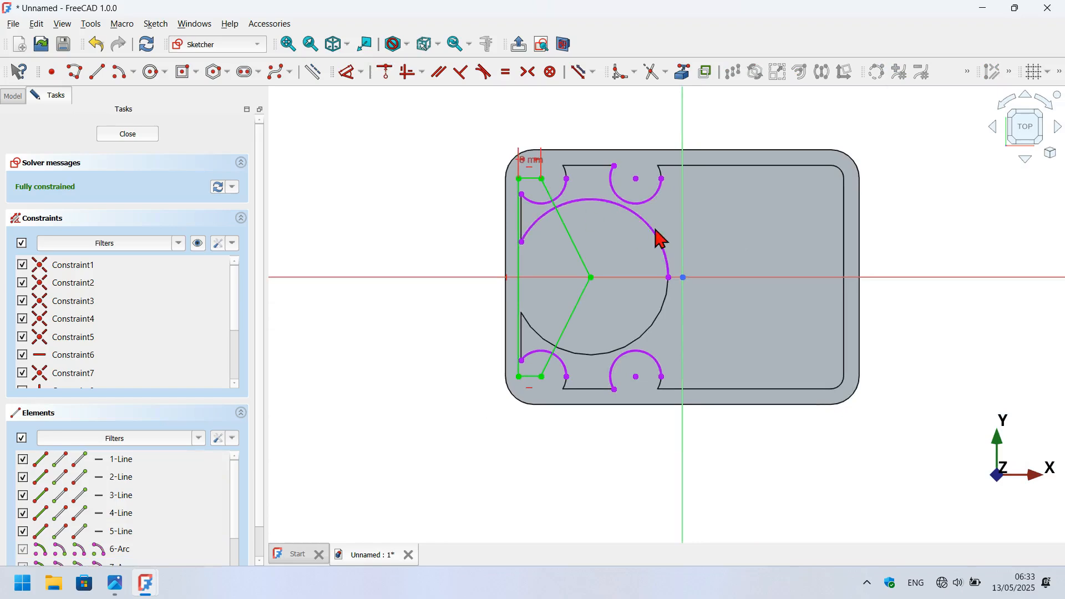
pyautogui.scroll(3, 660, 239)
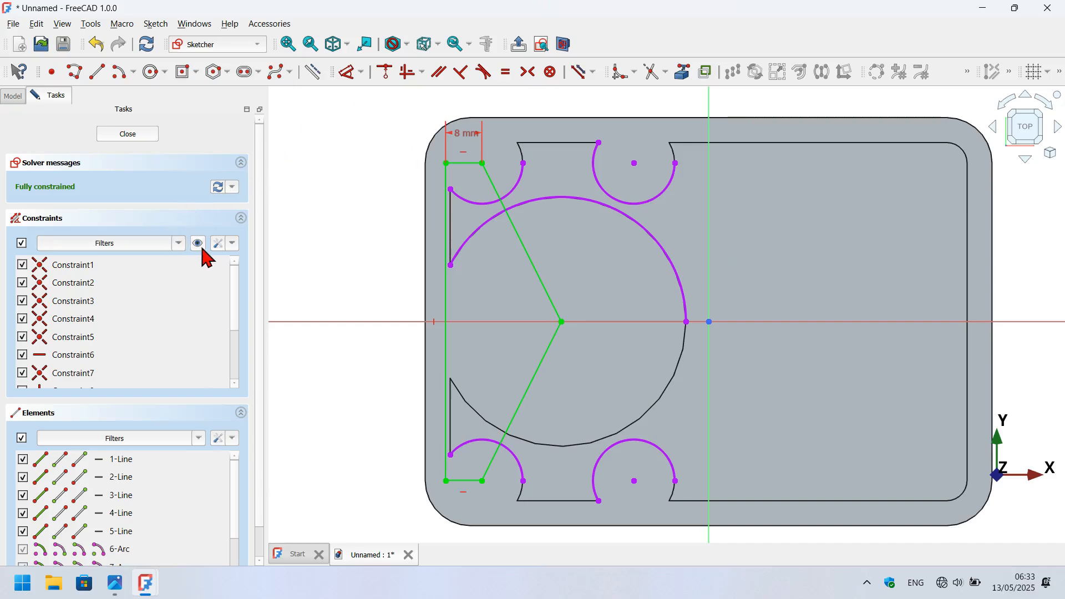
pyautogui.click(73, 72)
pyautogui.scroll(2, 642, 144)
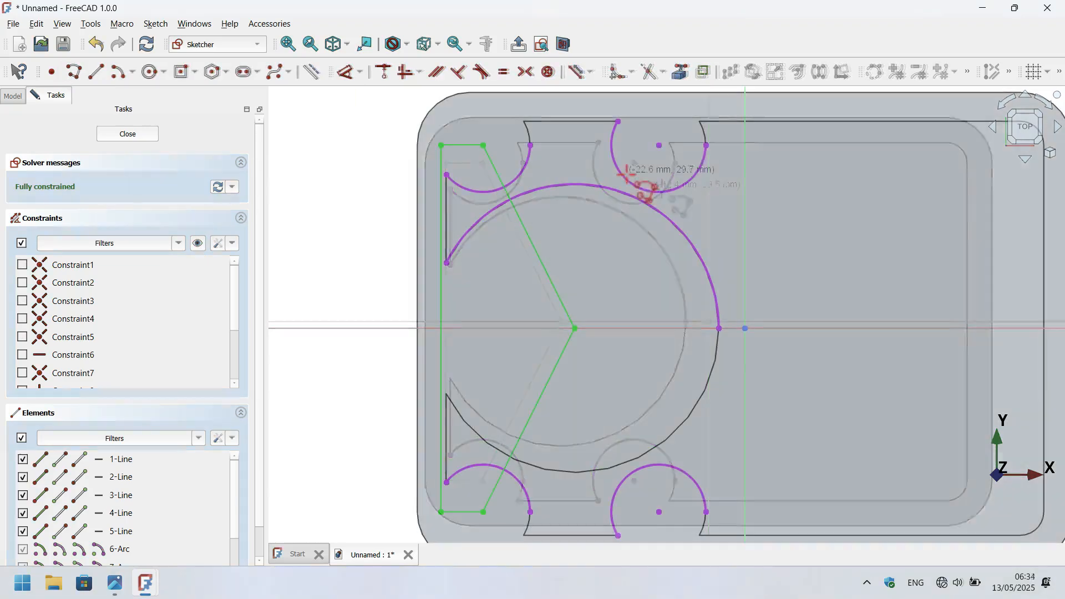
pyautogui.click(642, 129)
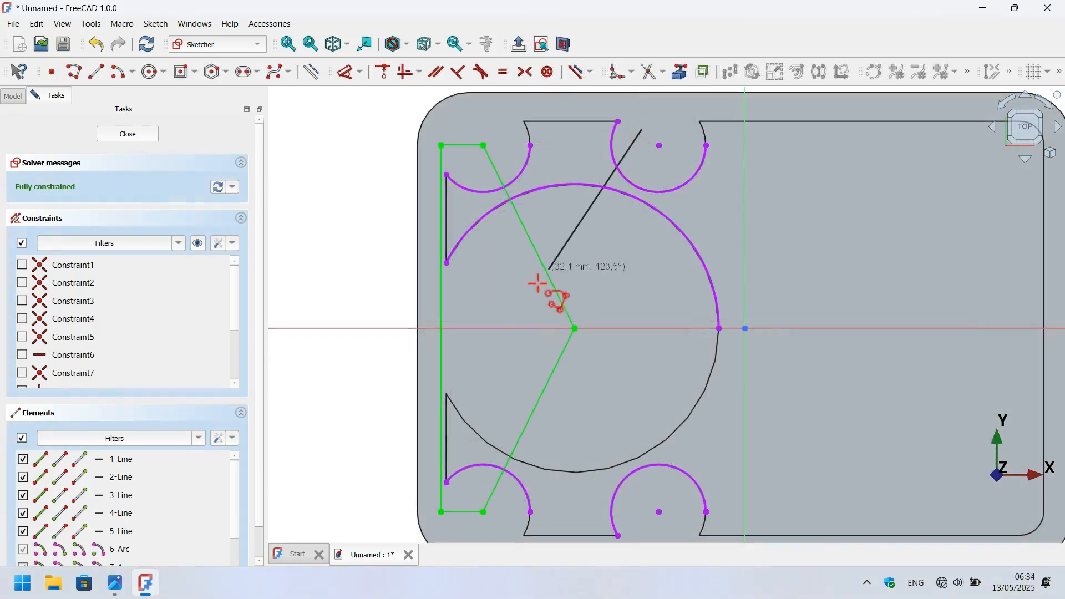
pyautogui.click(519, 321)
pyautogui.click(637, 517)
pyautogui.scroll(-2, 640, 516)
pyautogui.scroll(2, 658, 531)
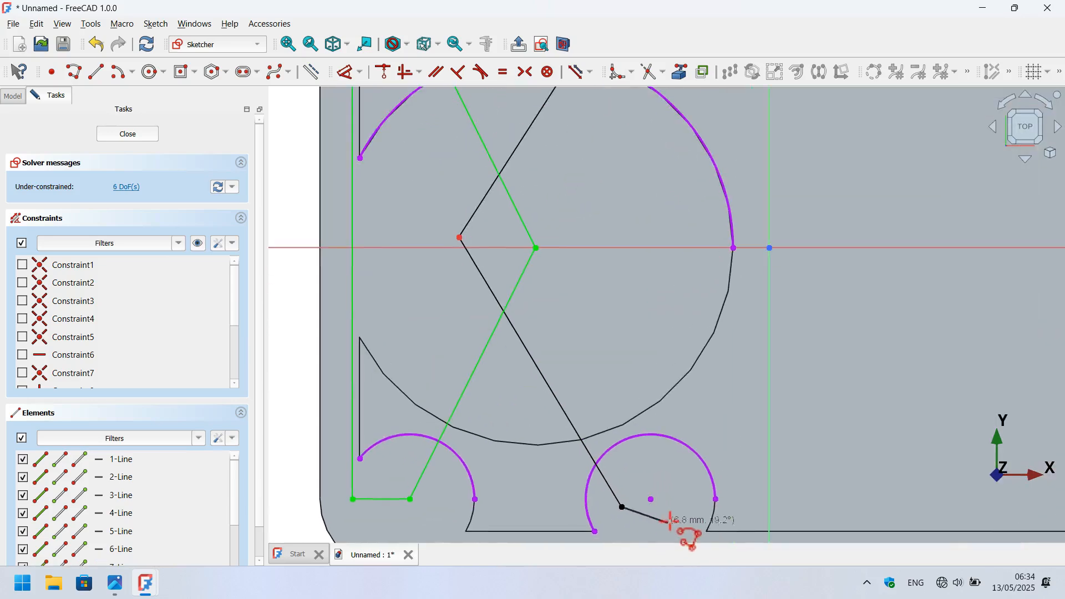
pyautogui.click(685, 507)
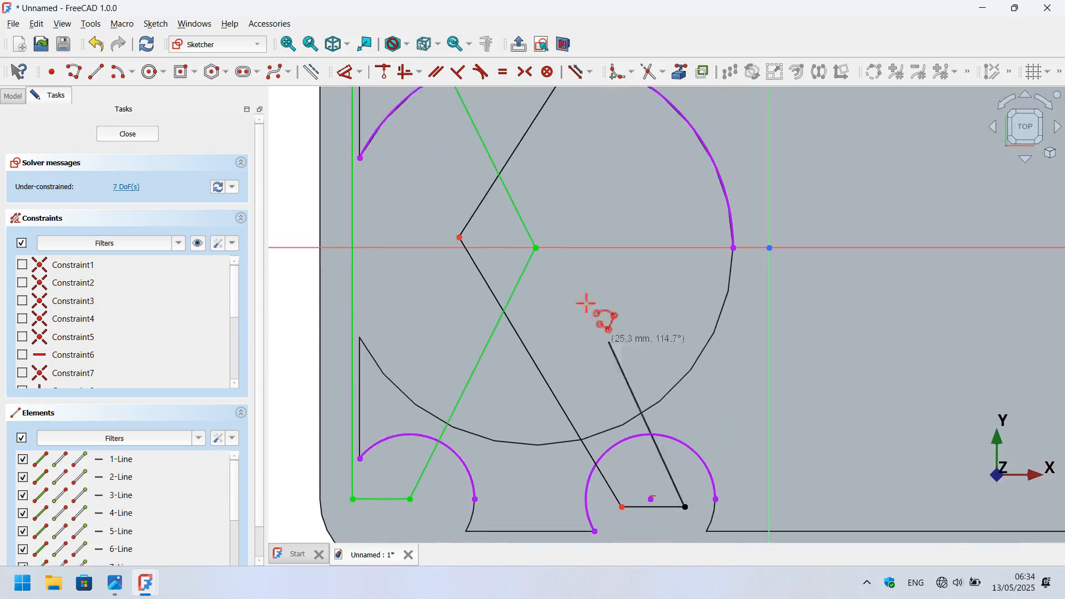
pyautogui.click(562, 236)
pyautogui.scroll(-3, 447, 363)
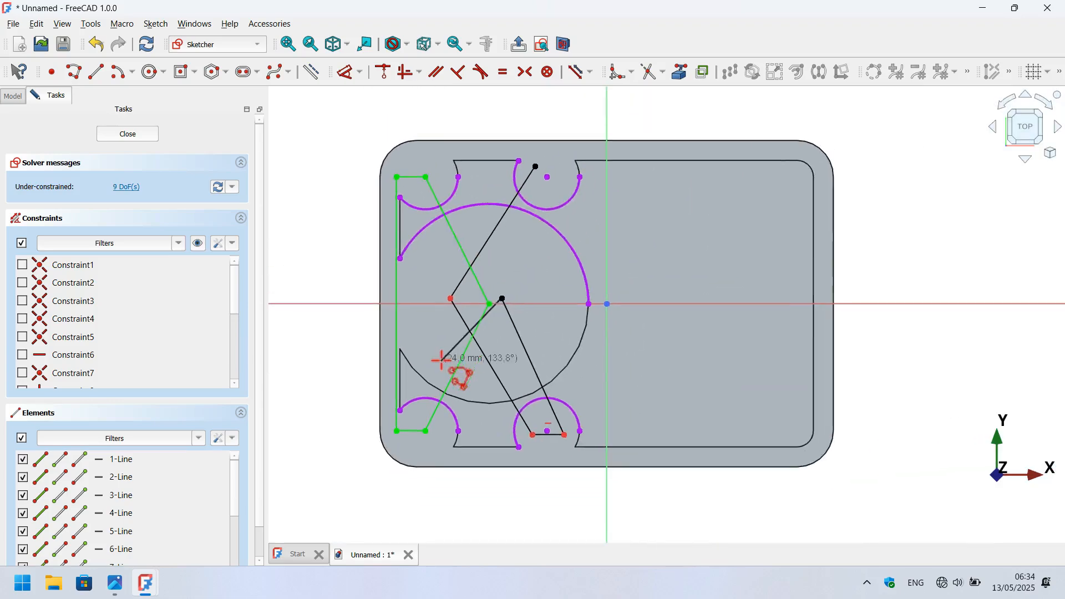
pyautogui.scroll(3, 549, 181)
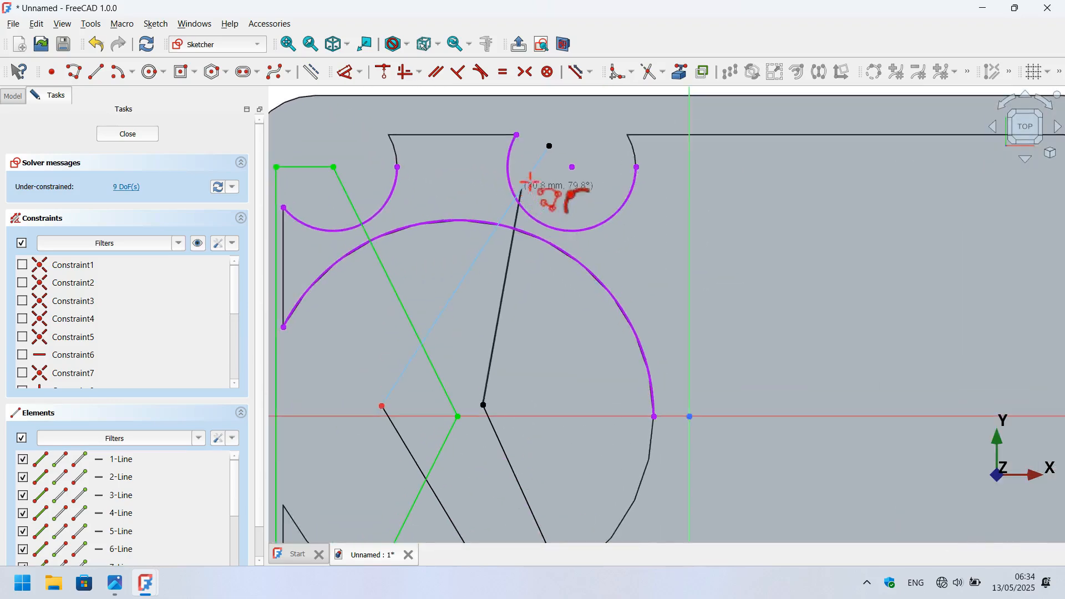
pyautogui.click(616, 143)
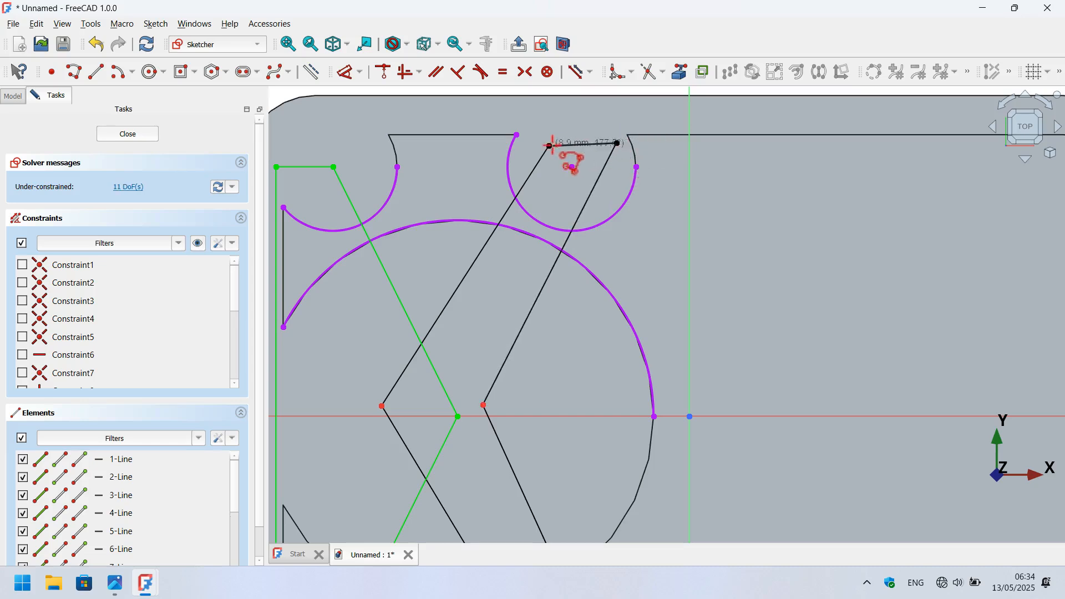
pyautogui.click(548, 145)
# Make the chevron's short upper edge horizontal and align it horizontally with the wall-side end of the upper-right small boss's arc.
pyautogui.scroll(2, 549, 149)
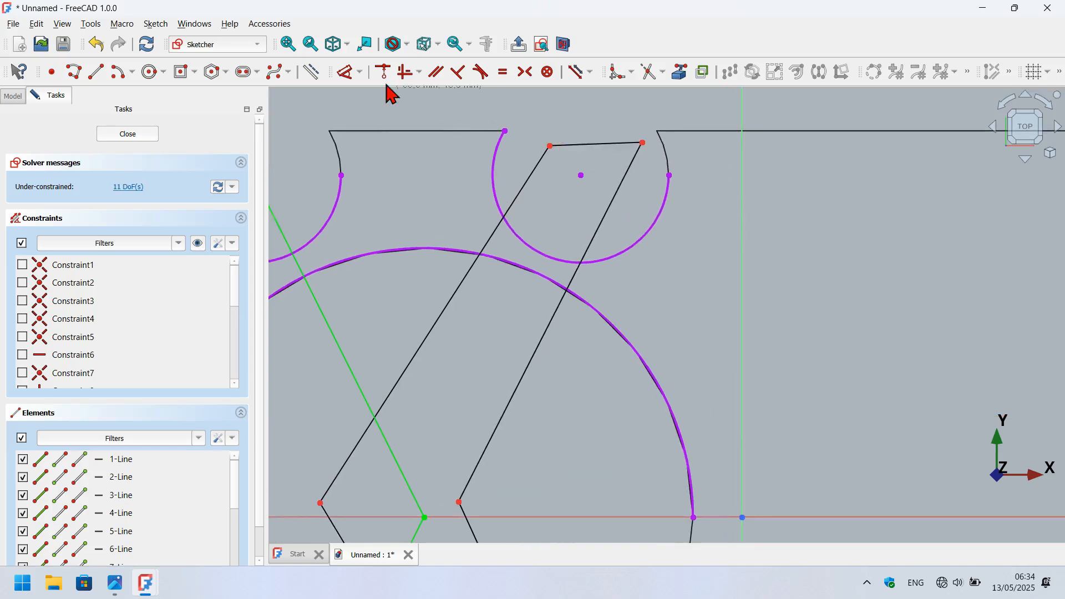
pyautogui.click(408, 71)
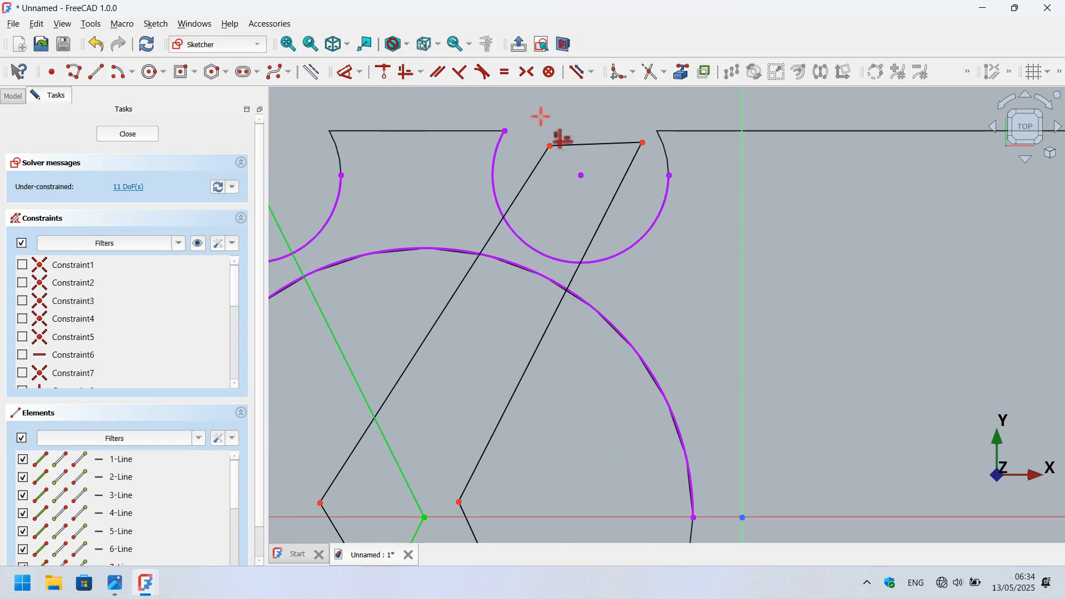
pyautogui.click(588, 144)
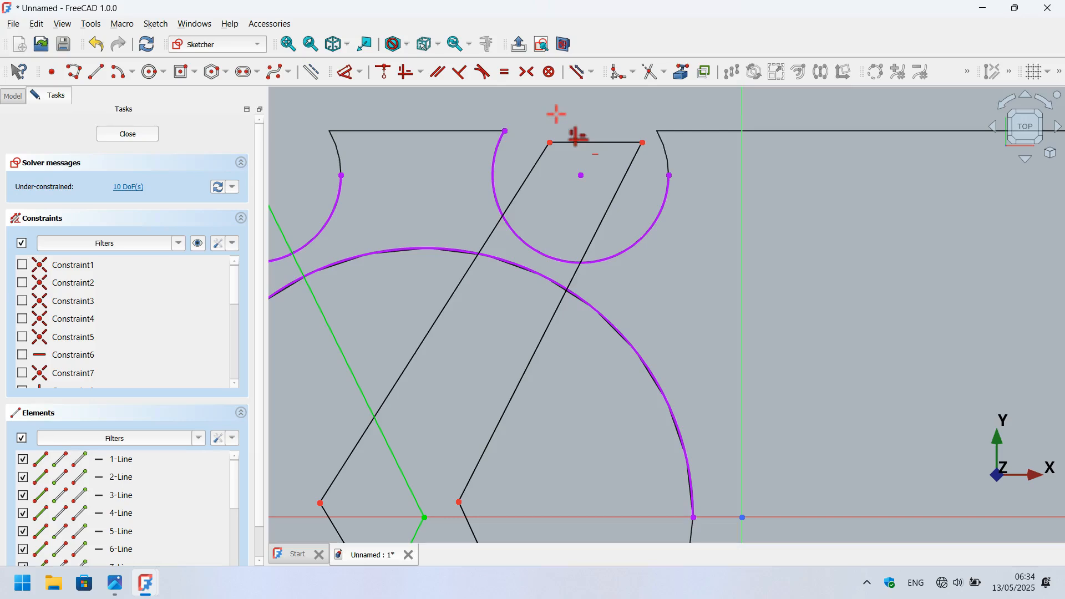
pyautogui.moveTo(467, 112); pyautogui.dragTo(573, 166)
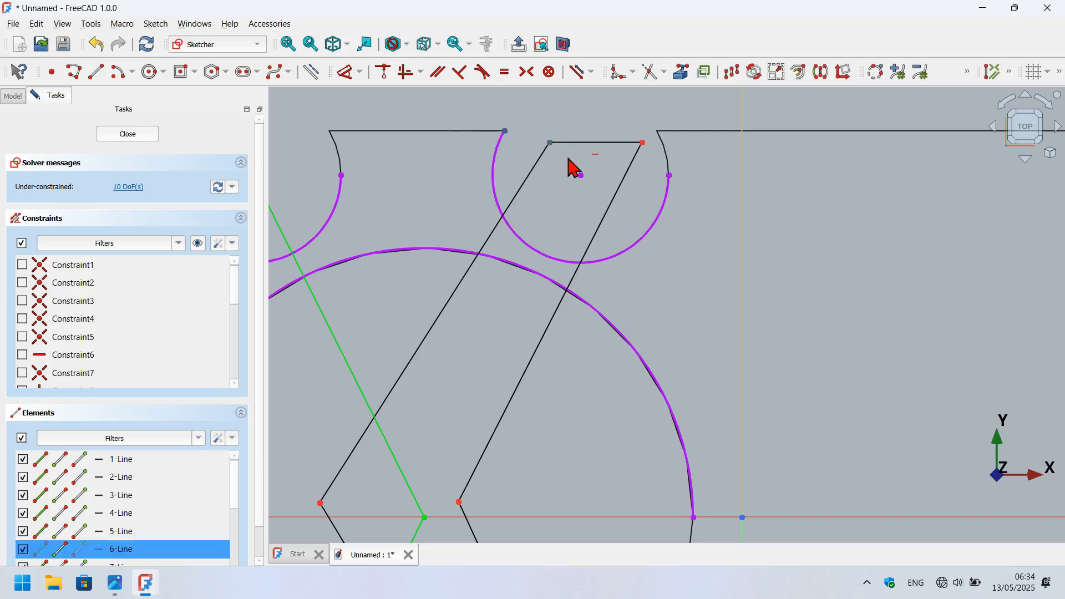
pyautogui.click(401, 71)
# Align the chevron's short lower edge horizontally with the wall-side end of the lower-right small boss's arc.
pyautogui.scroll(-5, 577, 244)
pyautogui.scroll(6, 584, 304)
pyautogui.moveTo(511, 435); pyautogui.dragTo(583, 506)
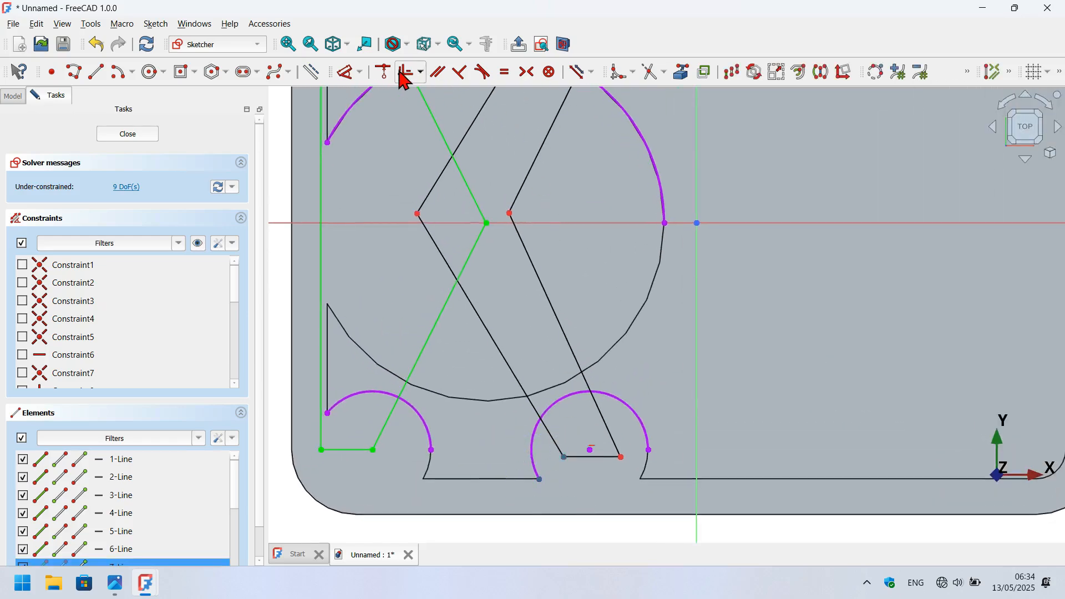
pyautogui.click(404, 79)
# Draw a construction line from the large boss's centre to the upper-right small boss's centre.
pyautogui.scroll(-3, 513, 375)
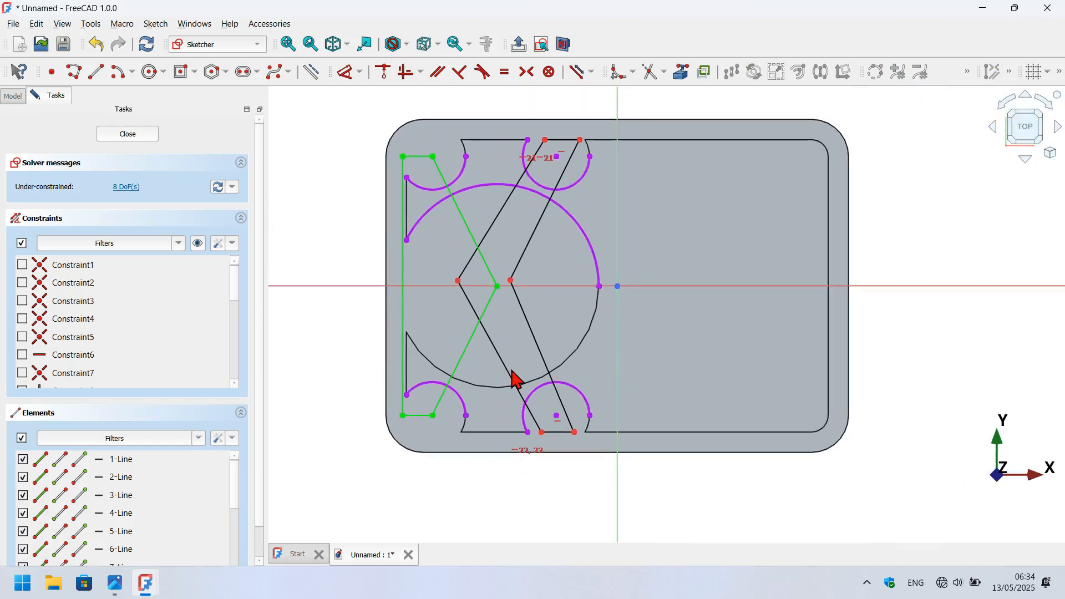
pyautogui.scroll(3, 514, 153)
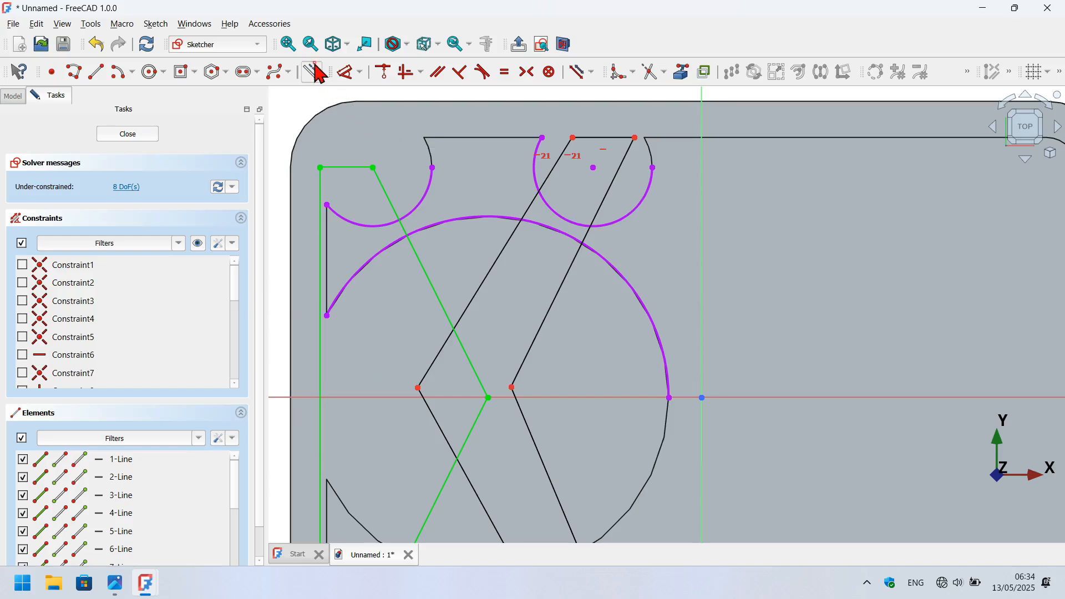
pyautogui.click(94, 75)
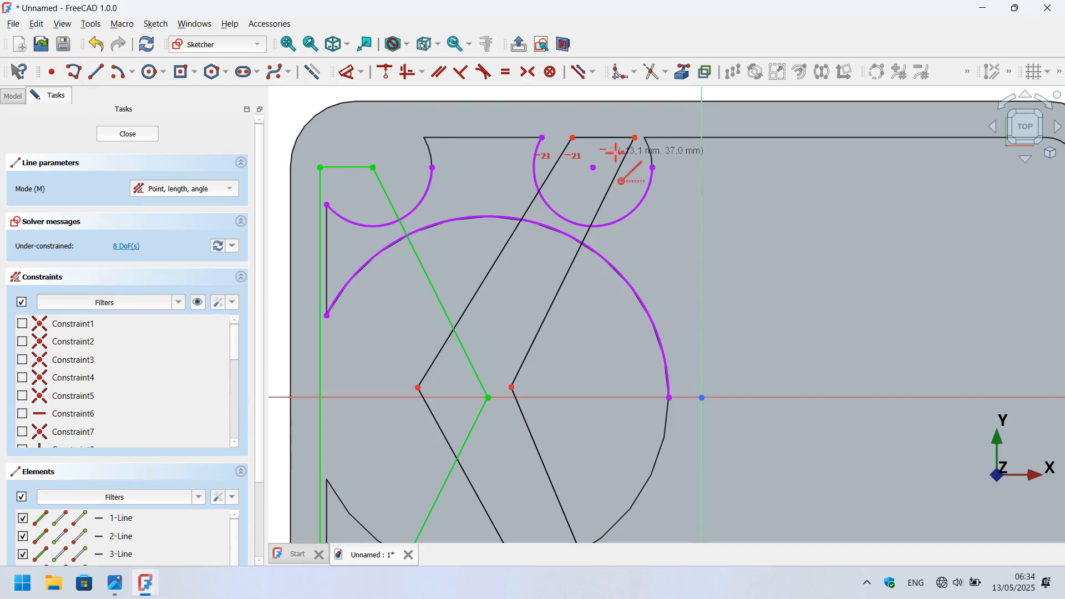
pyautogui.click(489, 396)
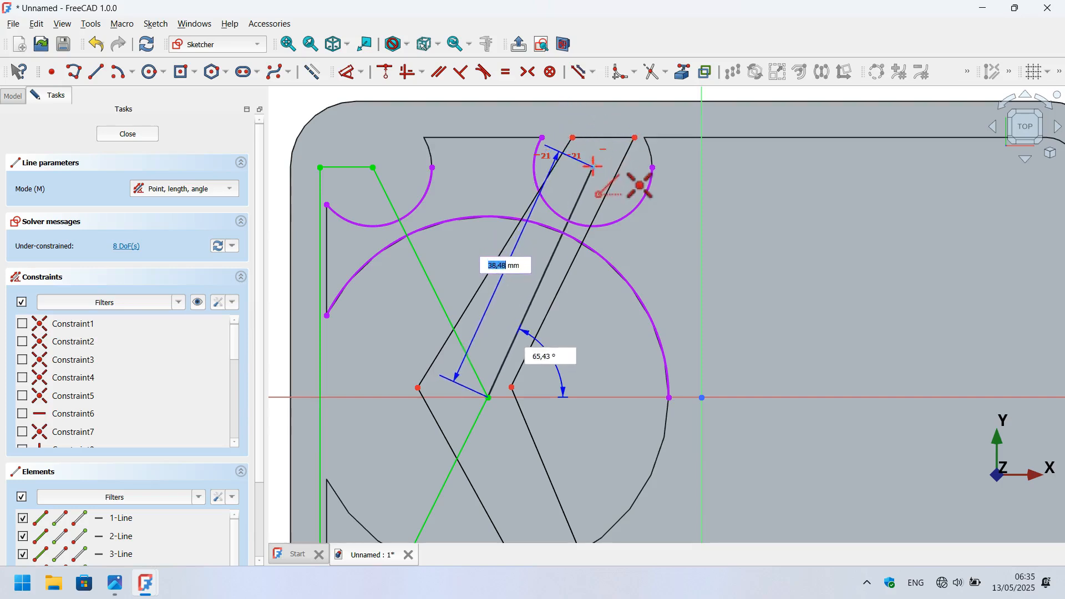
pyautogui.click(592, 168)
pyautogui.scroll(2, 636, 150)
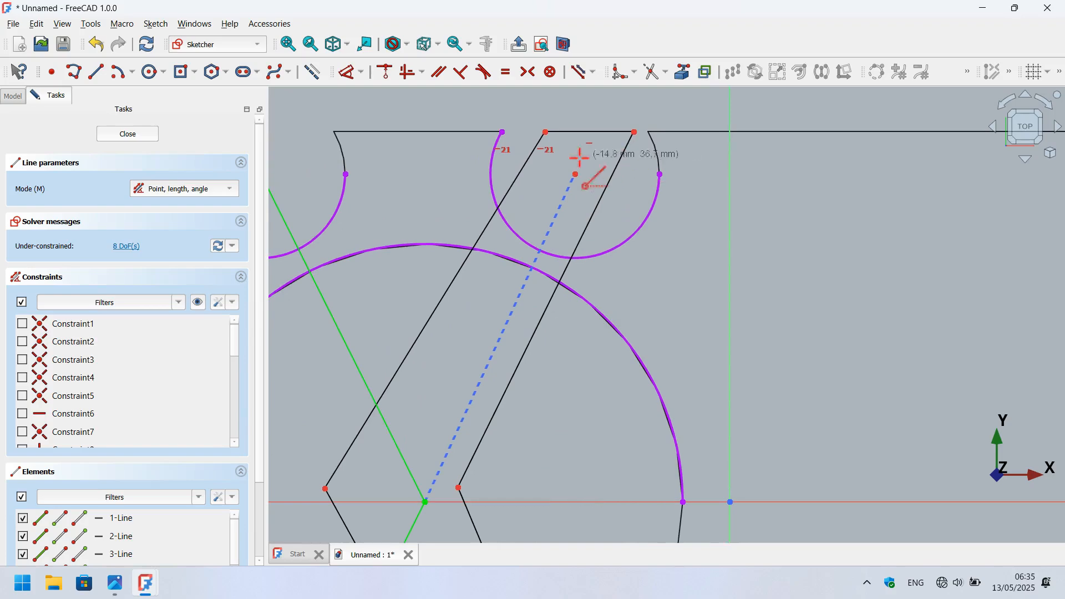
# Draw a construction line across the chevron's upper arm between its two long edges and constrain it through the upper-right small boss's centre.
pyautogui.click(559, 156)
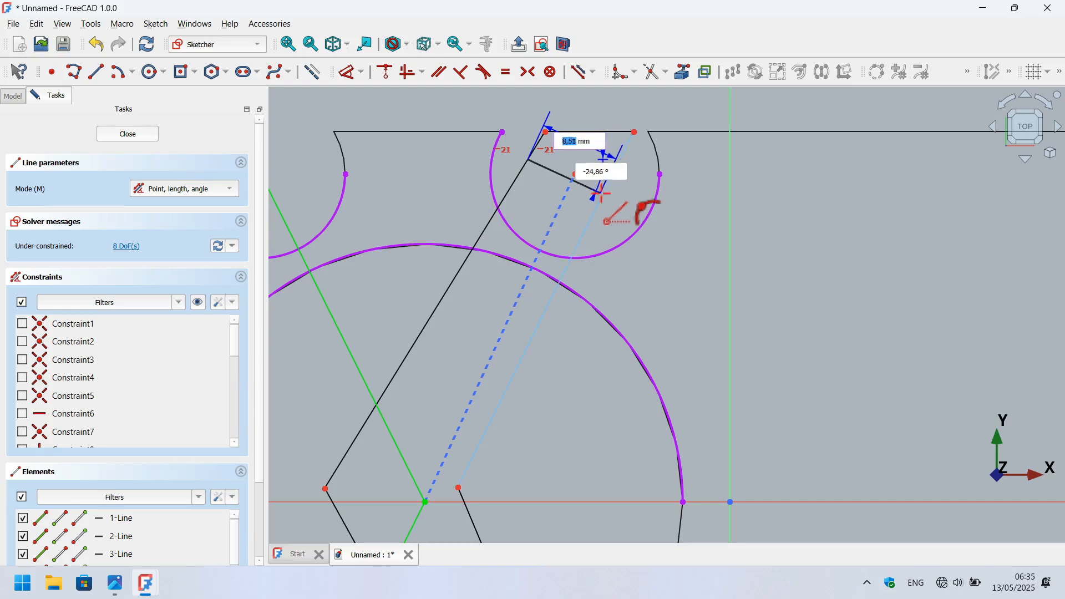
pyautogui.click(603, 193)
pyautogui.scroll(2, 640, 145)
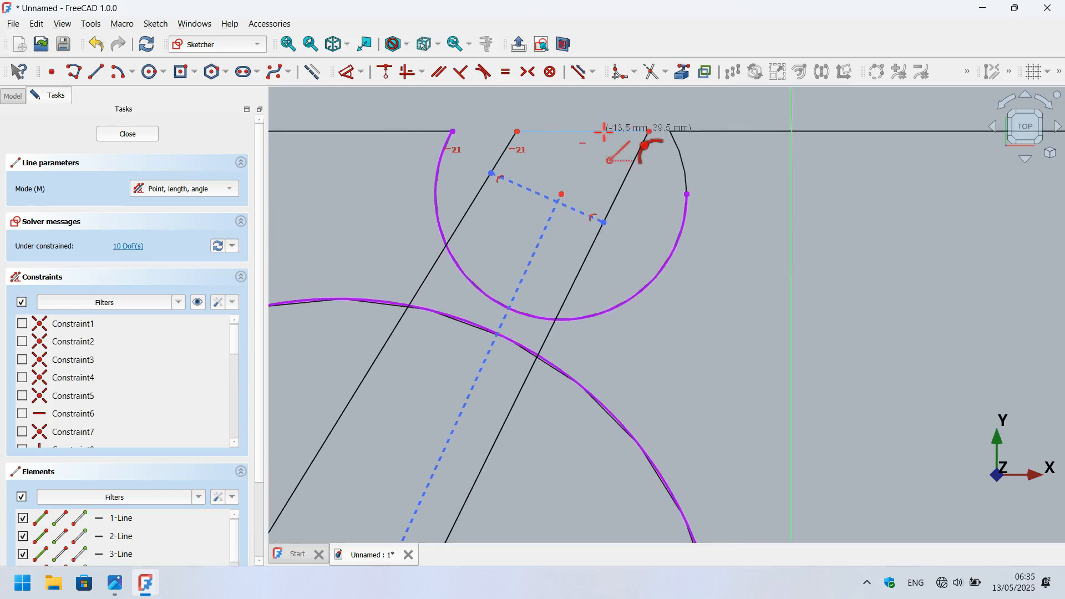
pyautogui.click(385, 72)
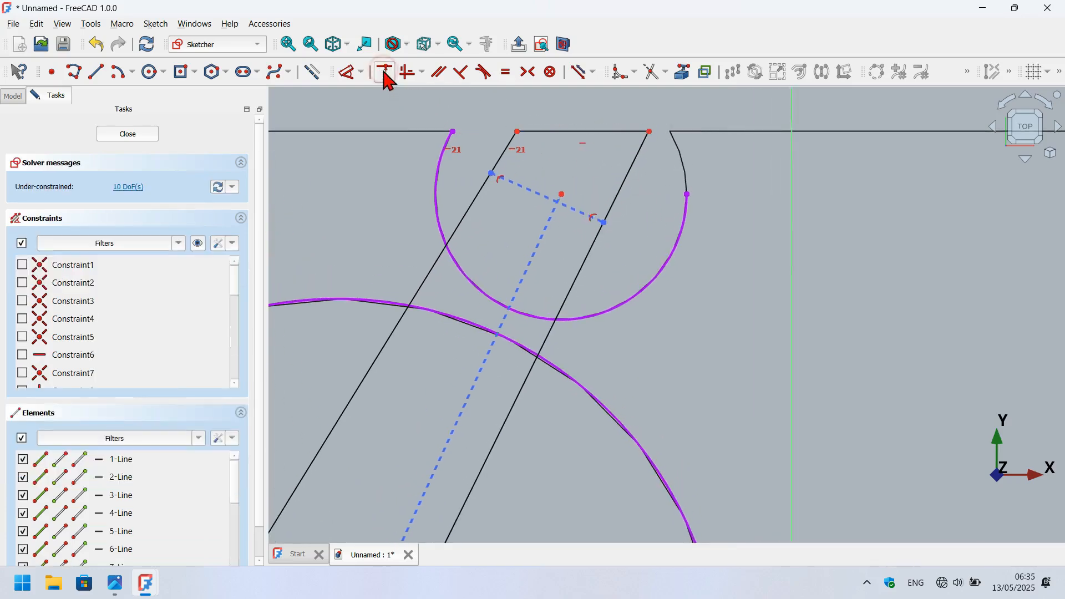
pyautogui.click(561, 195)
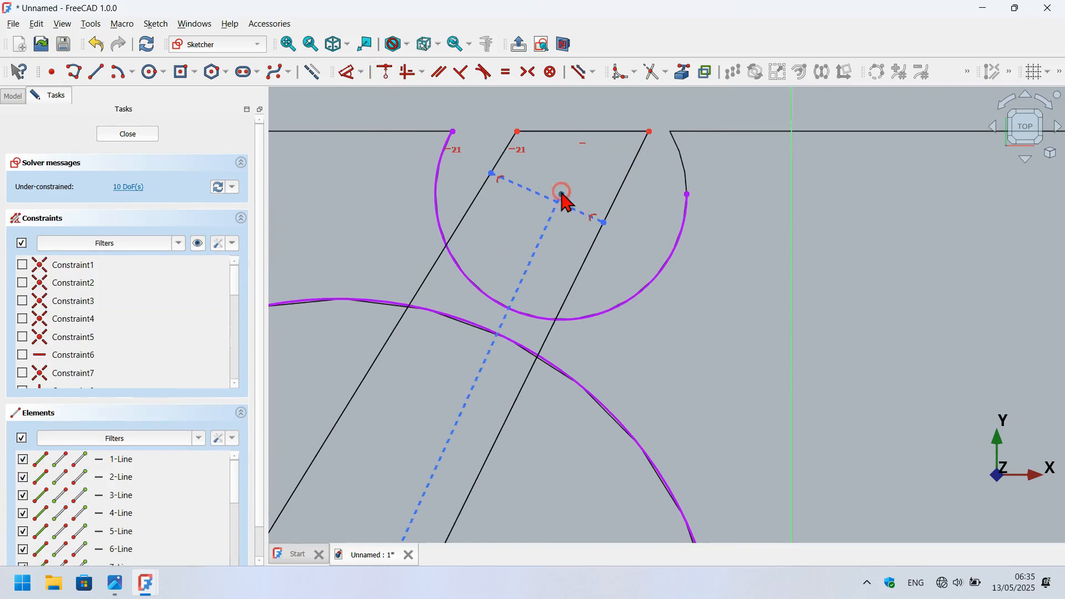
pyautogui.click(569, 208)
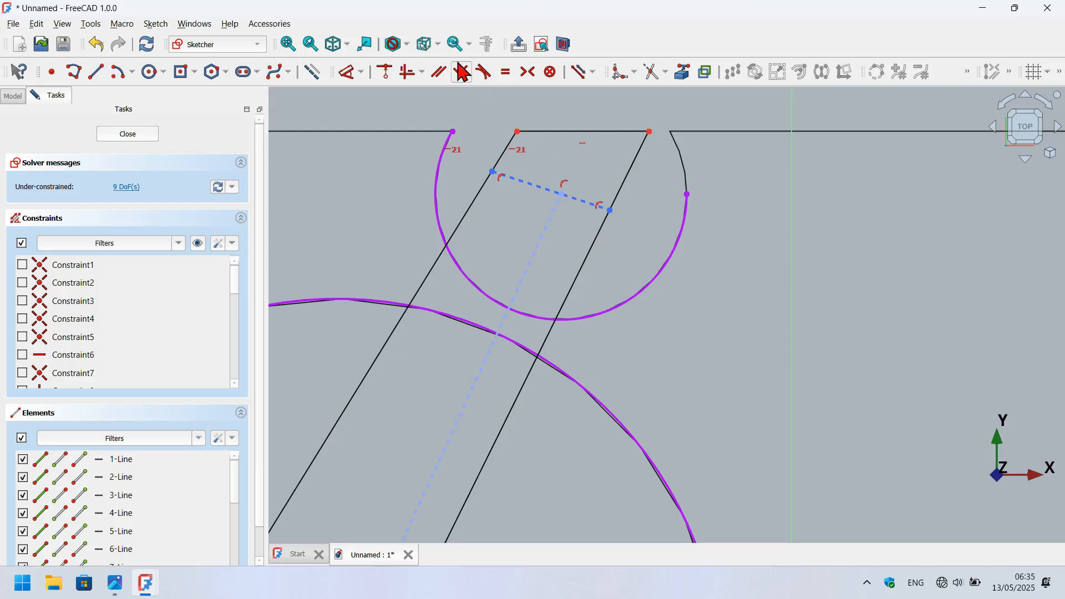
# Make the construction line across the upper arm perpendicular to the centre-to-centre construction line.
pyautogui.click(462, 72)
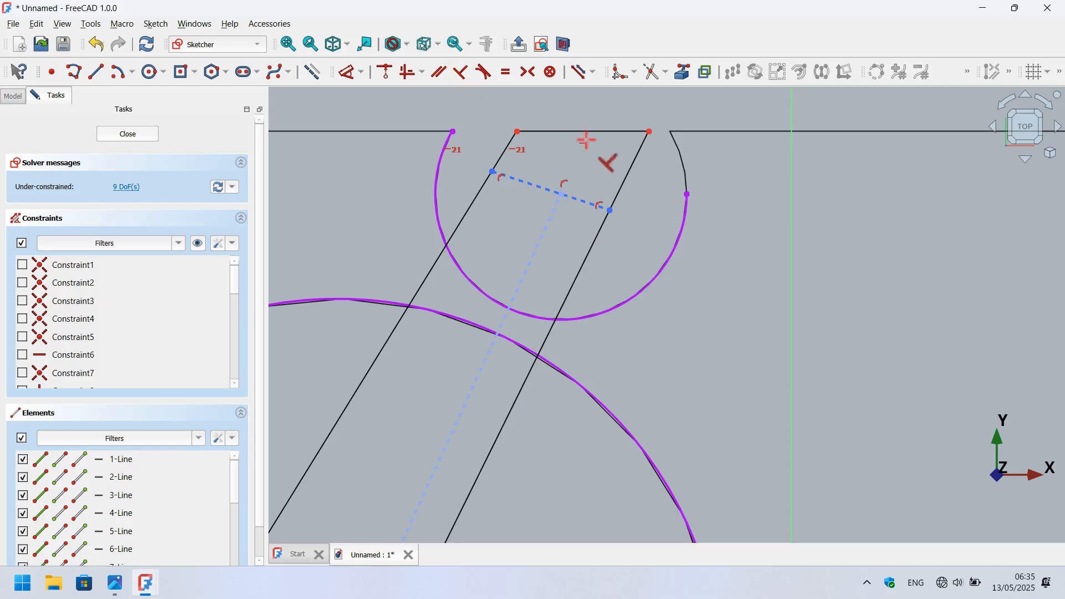
pyautogui.click(619, 187)
pyautogui.click(577, 203)
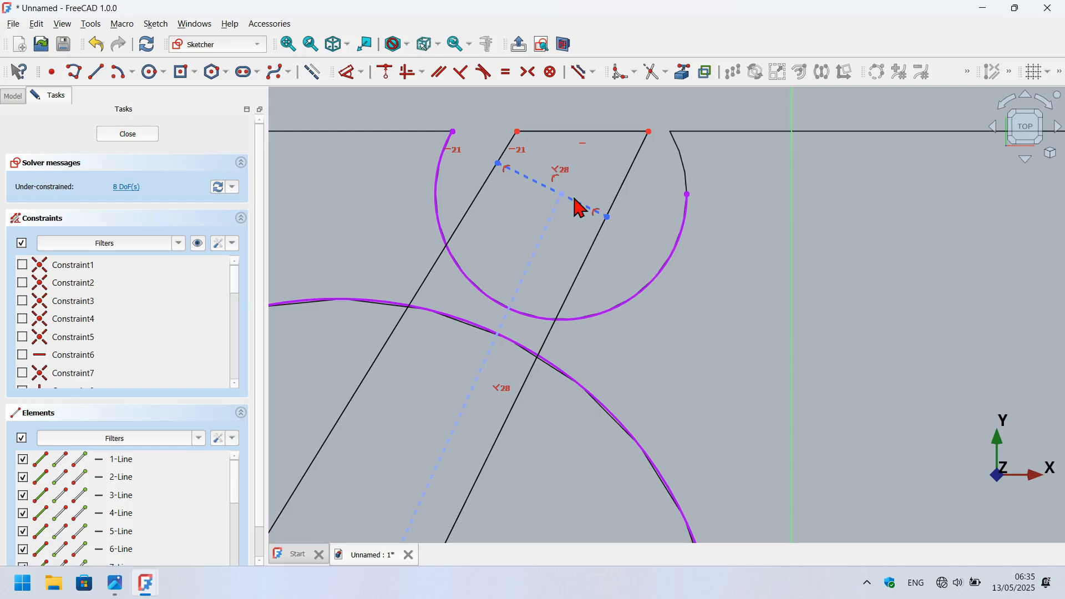
# Make both long edges of the chevron's upper arm parallel to the centre-to-centre construction line.
pyautogui.click(440, 73)
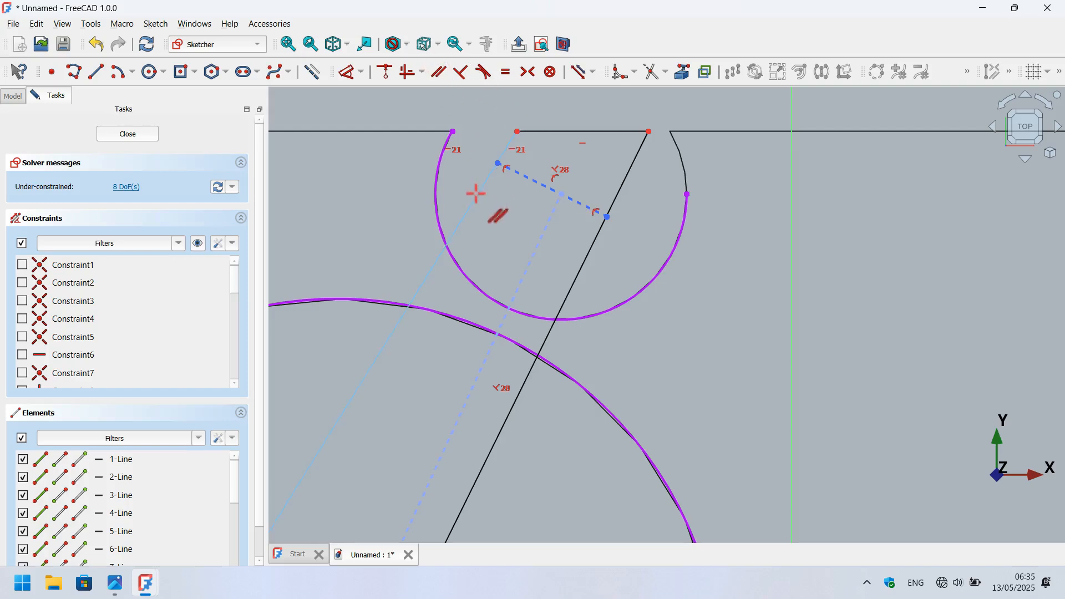
pyautogui.click(474, 201)
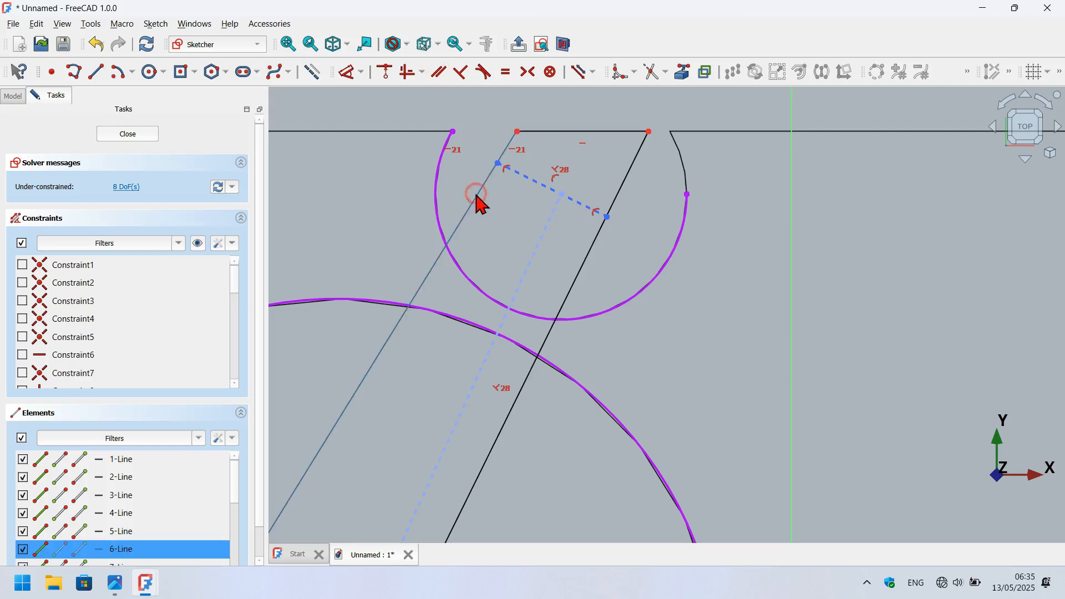
pyautogui.click(541, 240)
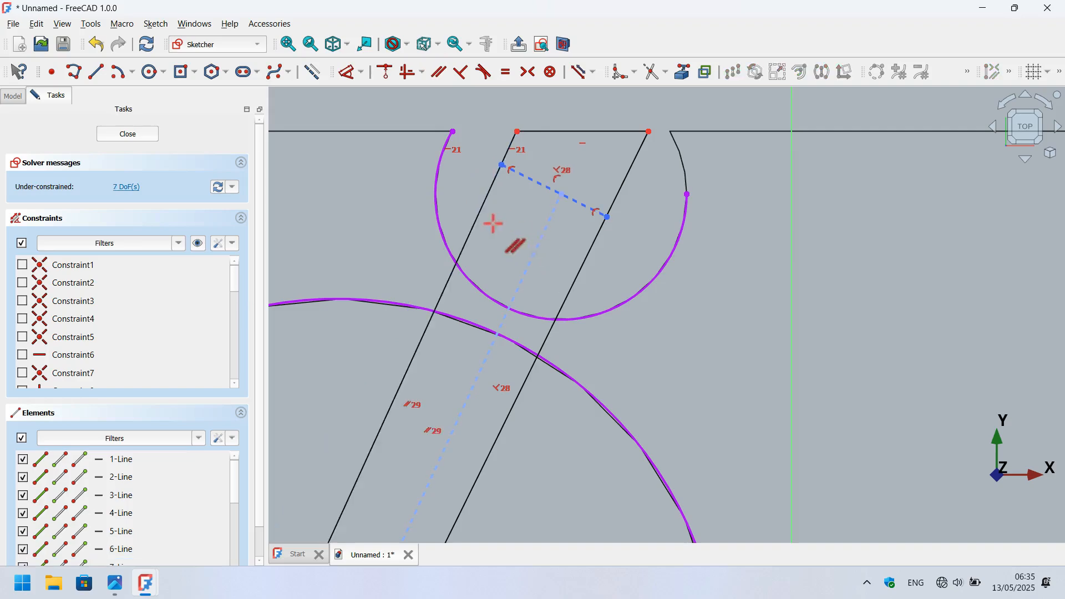
pyautogui.click(581, 268)
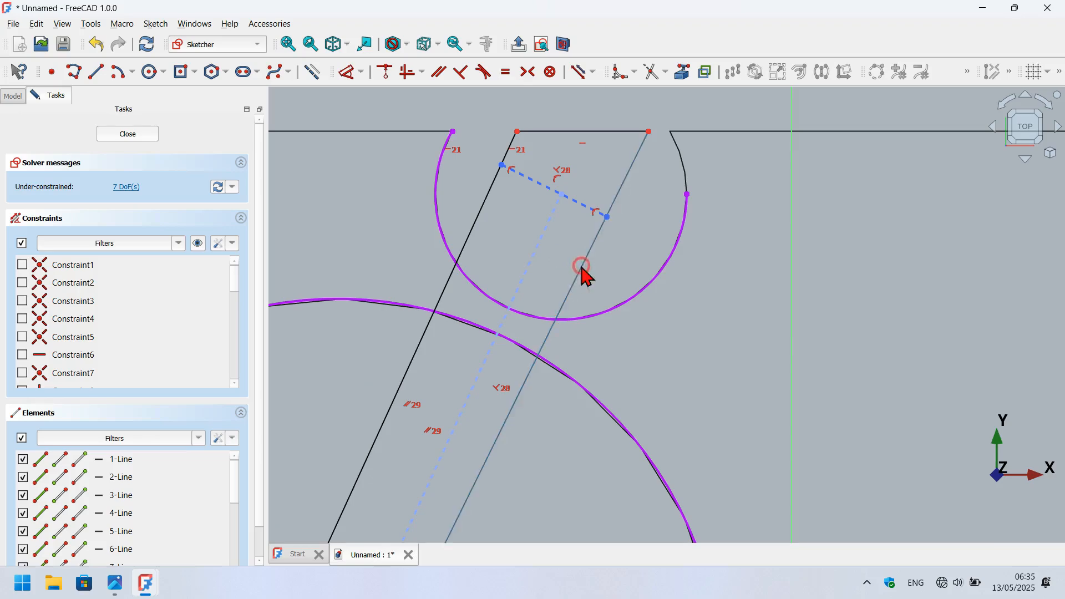
pyautogui.click(534, 254)
# Make the two long edges of the chevron's lower arm parallel to each other.
pyautogui.scroll(-5, 619, 166)
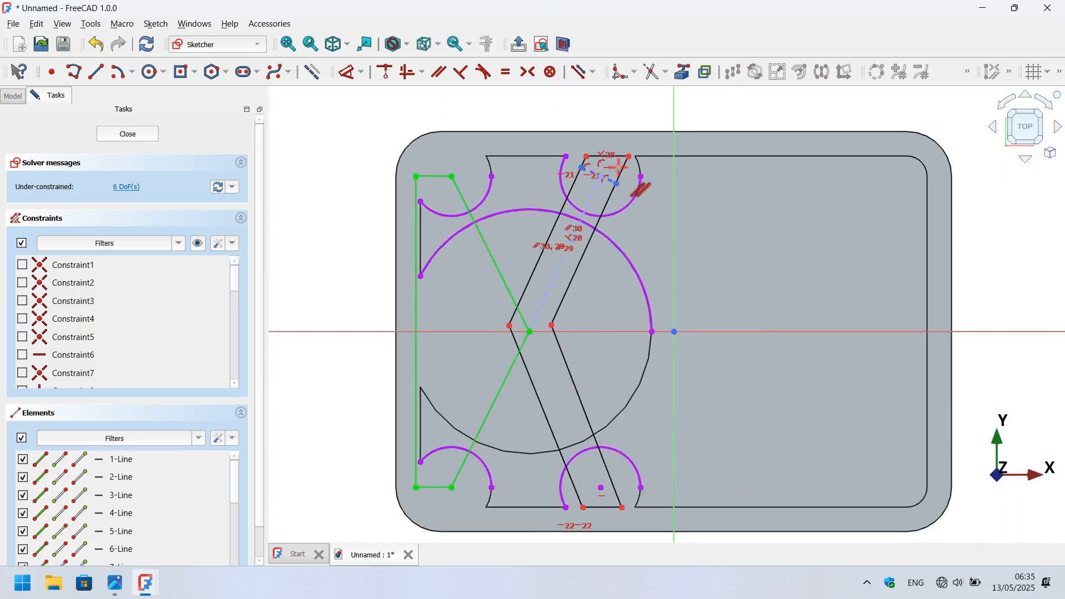
pyautogui.scroll(3, 610, 410)
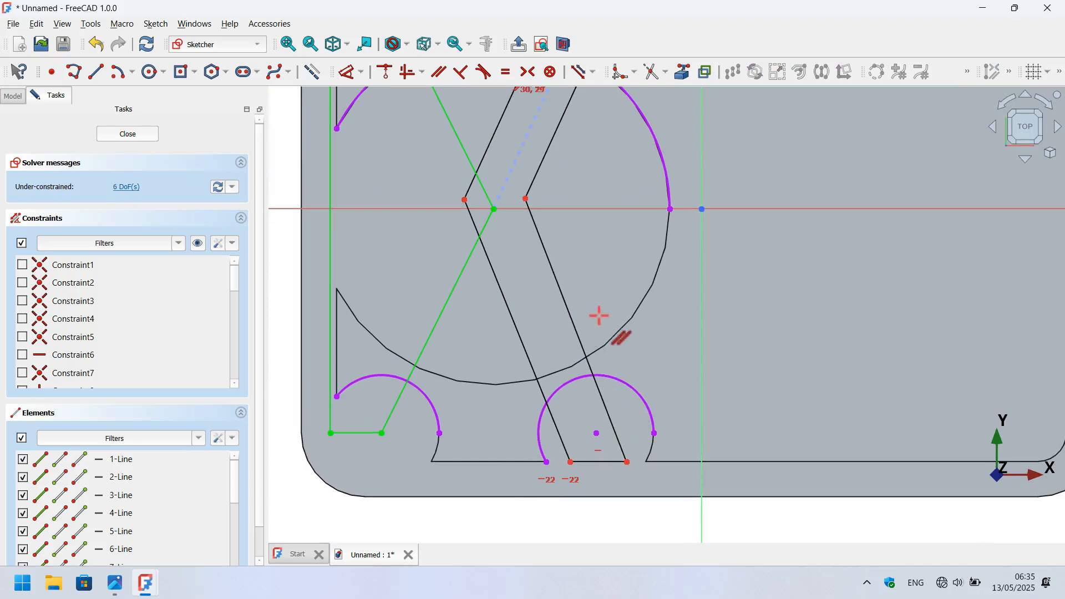
pyautogui.click(568, 312)
pyautogui.press('p')
pyautogui.click(515, 322)
# Make the chevron's short upper and lower edges equal in length.
pyautogui.scroll(-4, 541, 400)
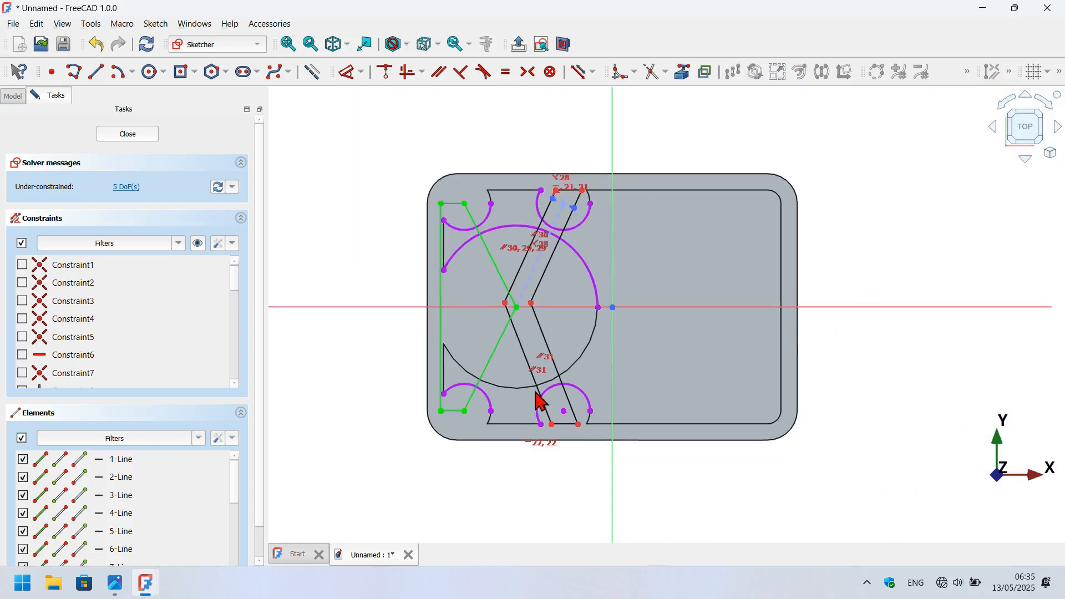
pyautogui.click(507, 72)
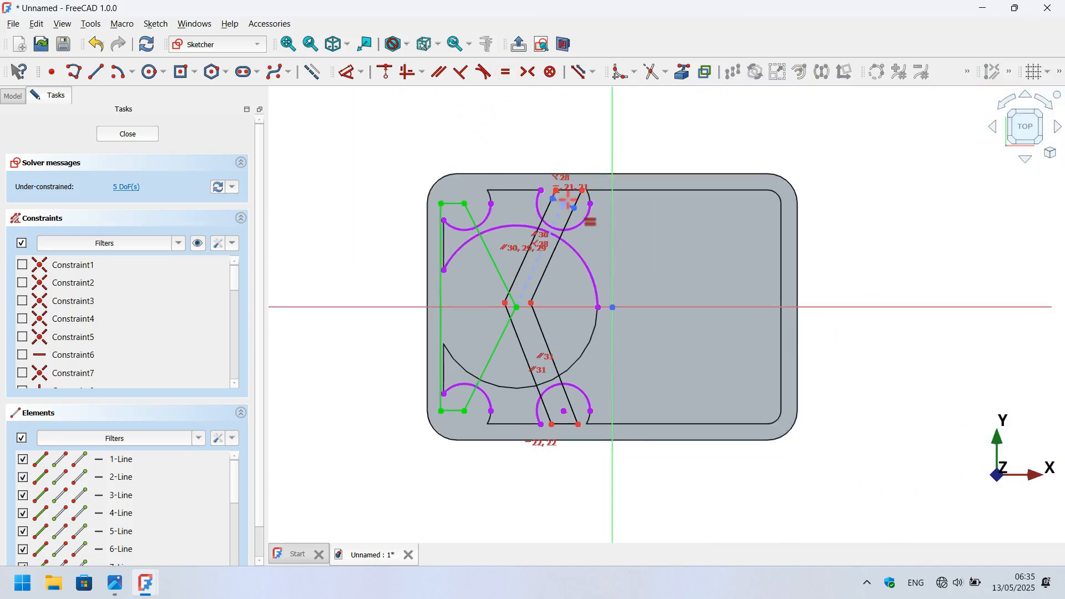
pyautogui.scroll(6, 569, 201)
pyautogui.click(575, 151)
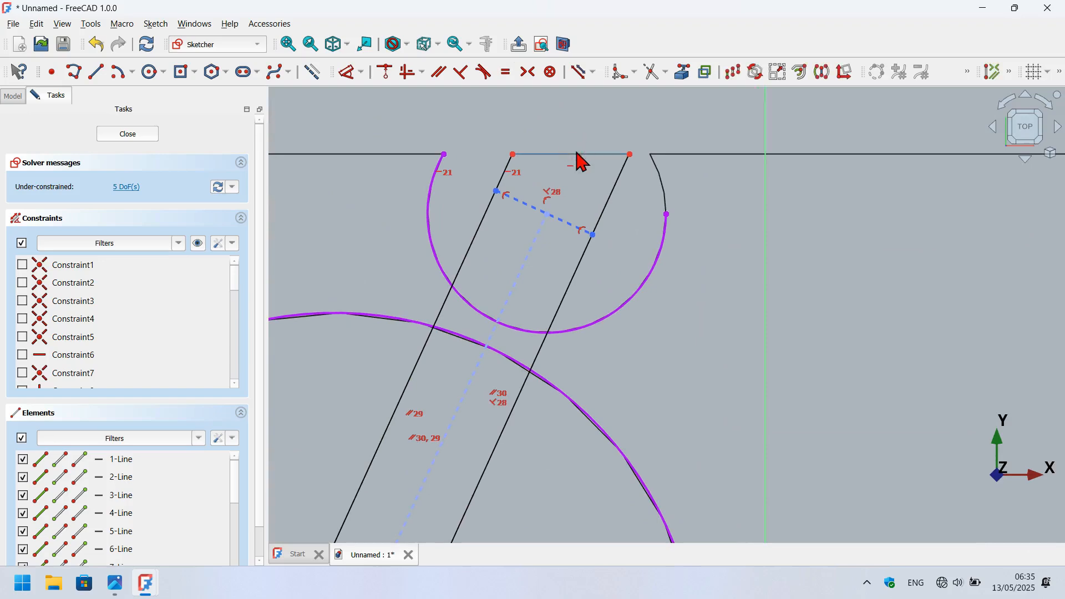
pyautogui.scroll(-5, 535, 116)
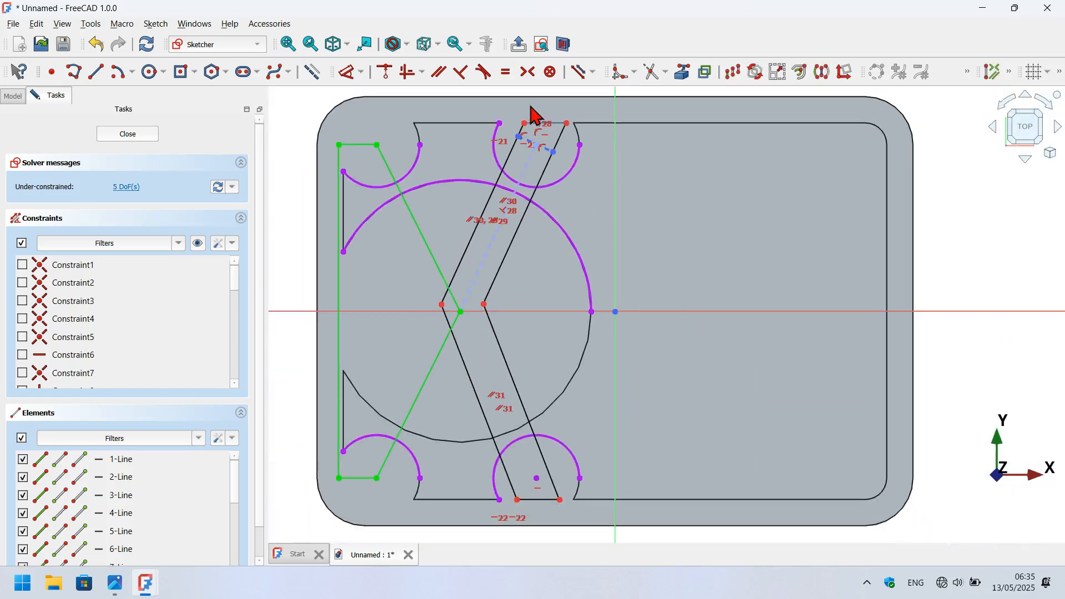
pyautogui.click(530, 499)
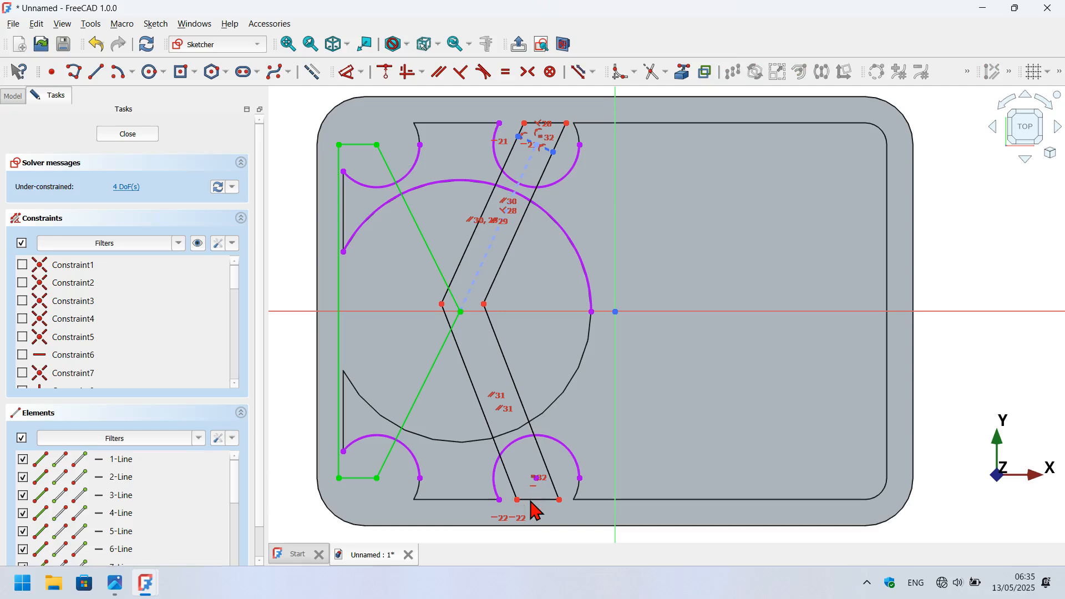
# Make the right-hand ends of the chevron's short upper and lower edges symmetric about the horizontal axis.
pyautogui.click(527, 72)
pyautogui.click(567, 126)
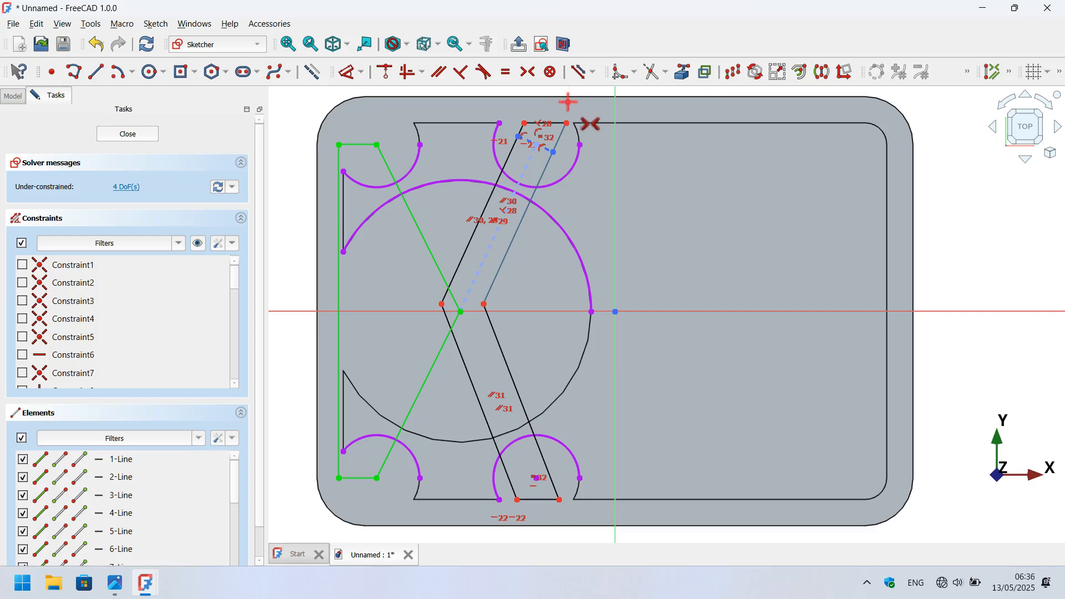
pyautogui.press('Escape')
pyautogui.click(566, 123)
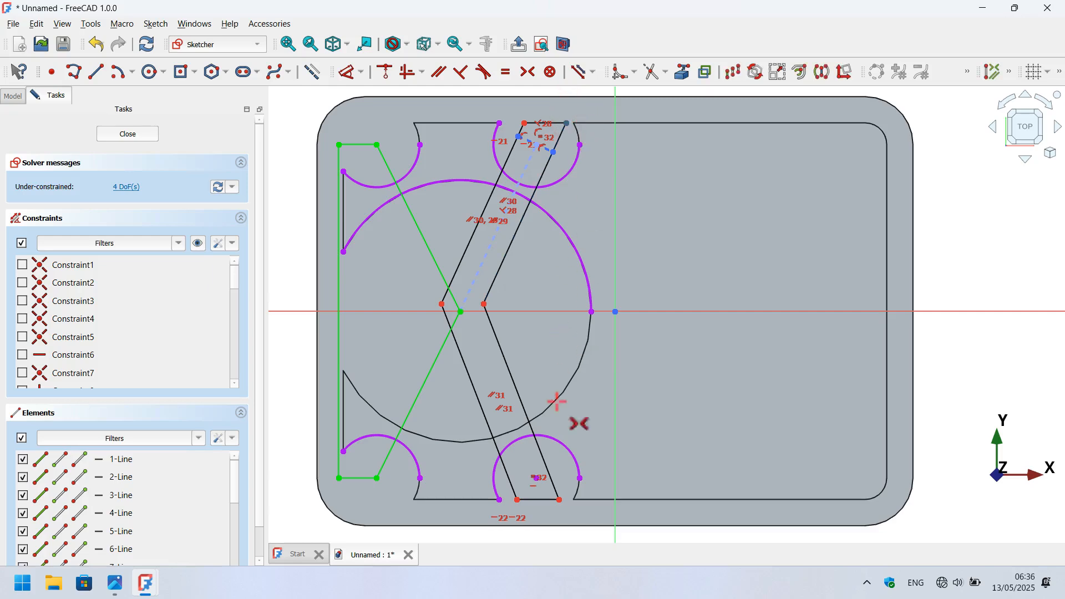
pyautogui.click(559, 500)
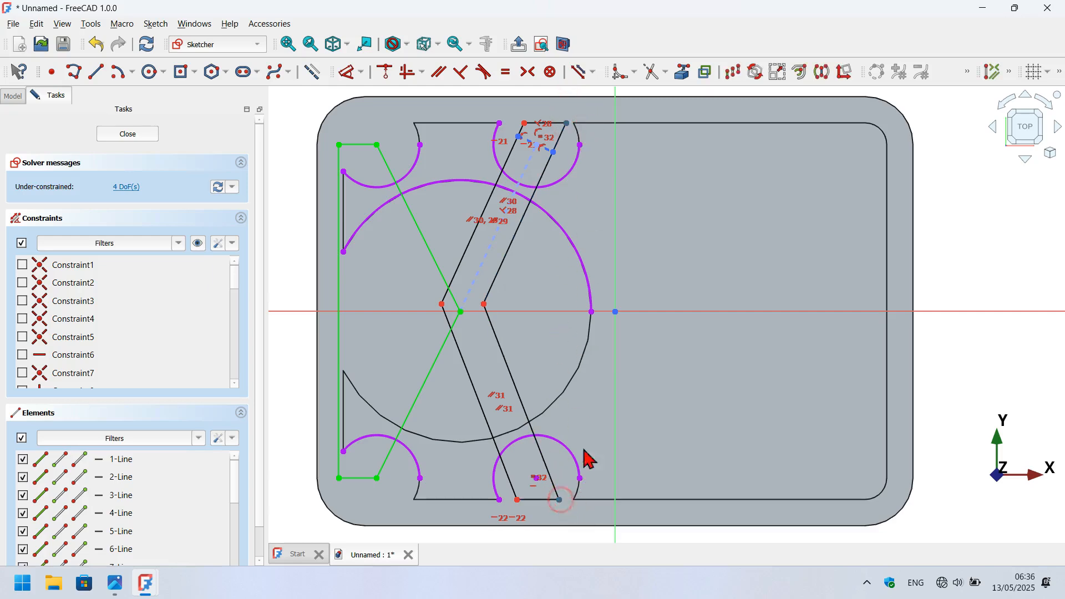
pyautogui.click(687, 311)
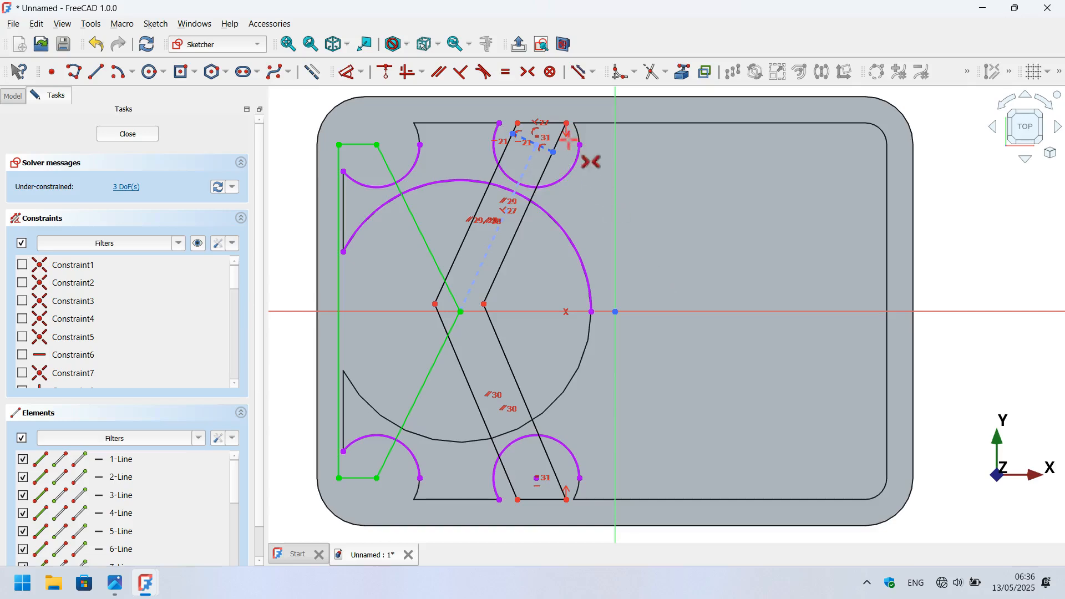
# Make the ends of the cross construction line symmetric about the upper-right small boss's centre.
pyautogui.scroll(6, 540, 105)
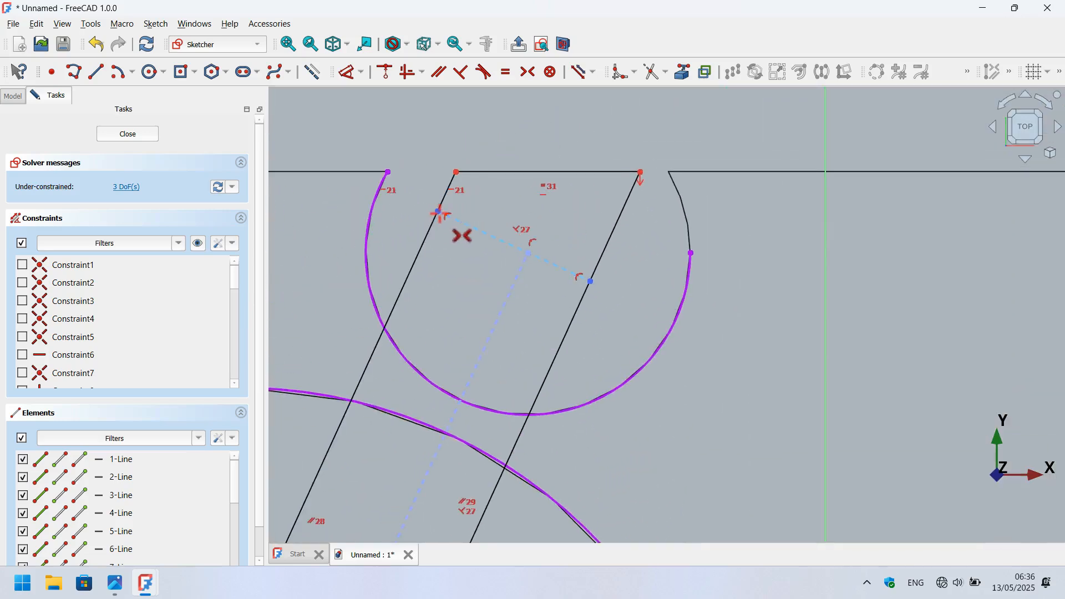
pyautogui.scroll(5, 438, 212)
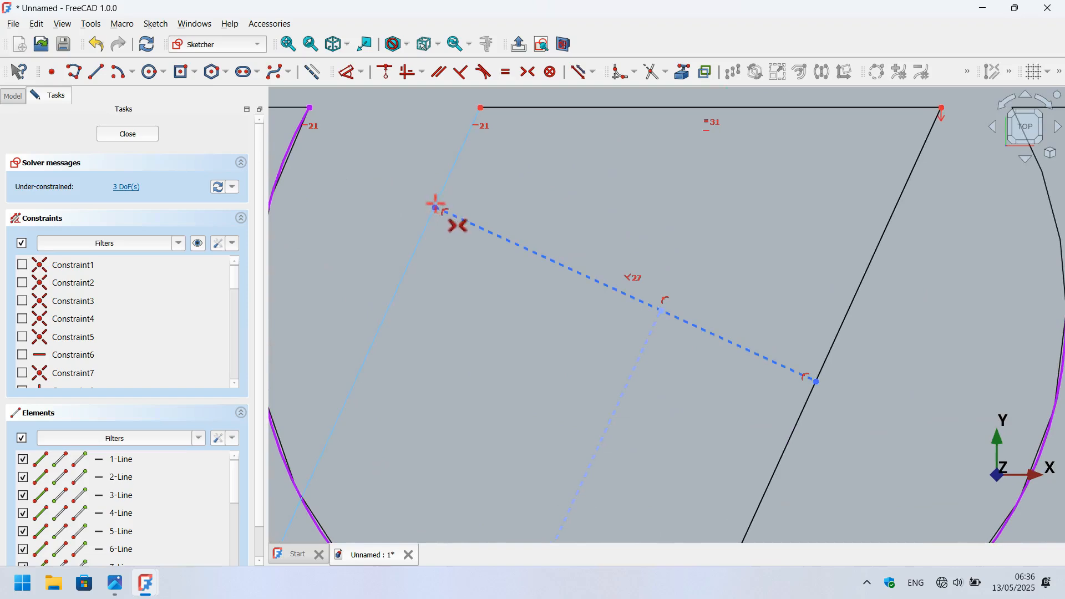
pyautogui.click(436, 206)
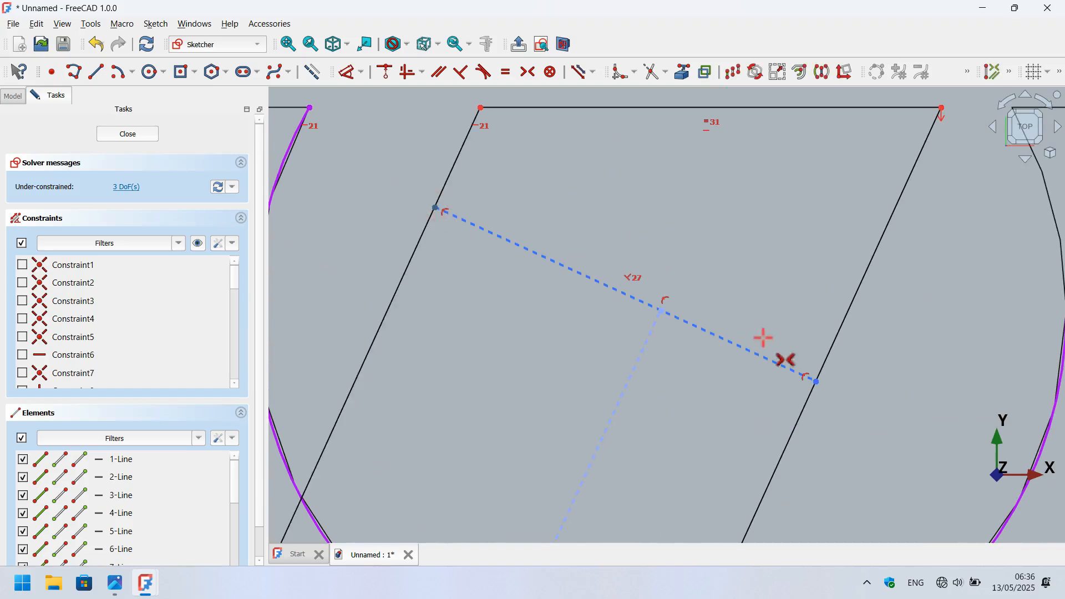
pyautogui.click(815, 381)
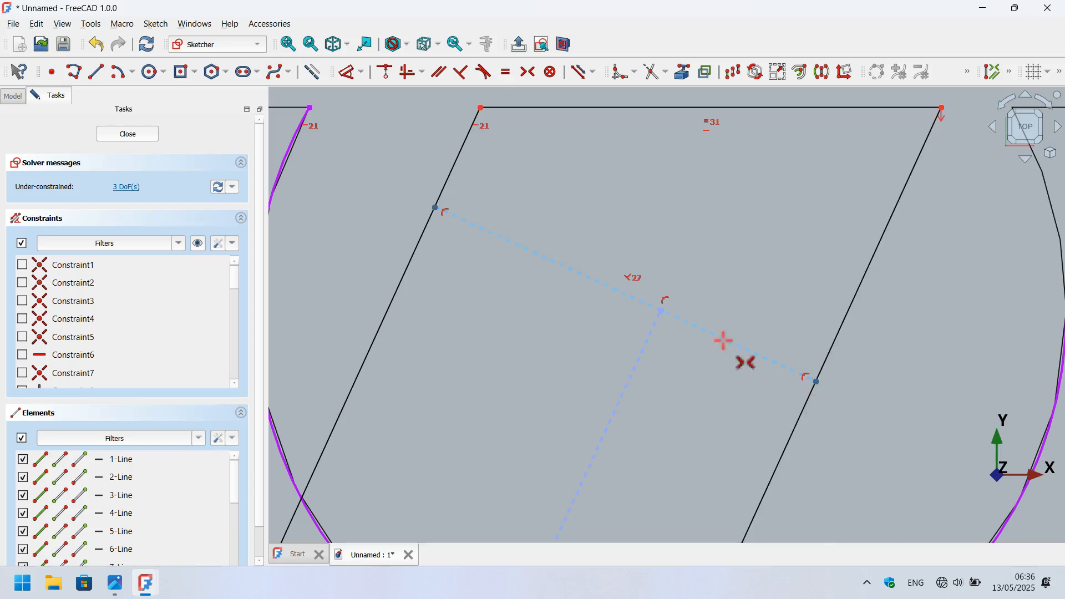
pyautogui.click(661, 311)
# Dimension the cross construction line's length to 5 mm to set the width of the chevron's upper arm.
pyautogui.scroll(-7, 478, 244)
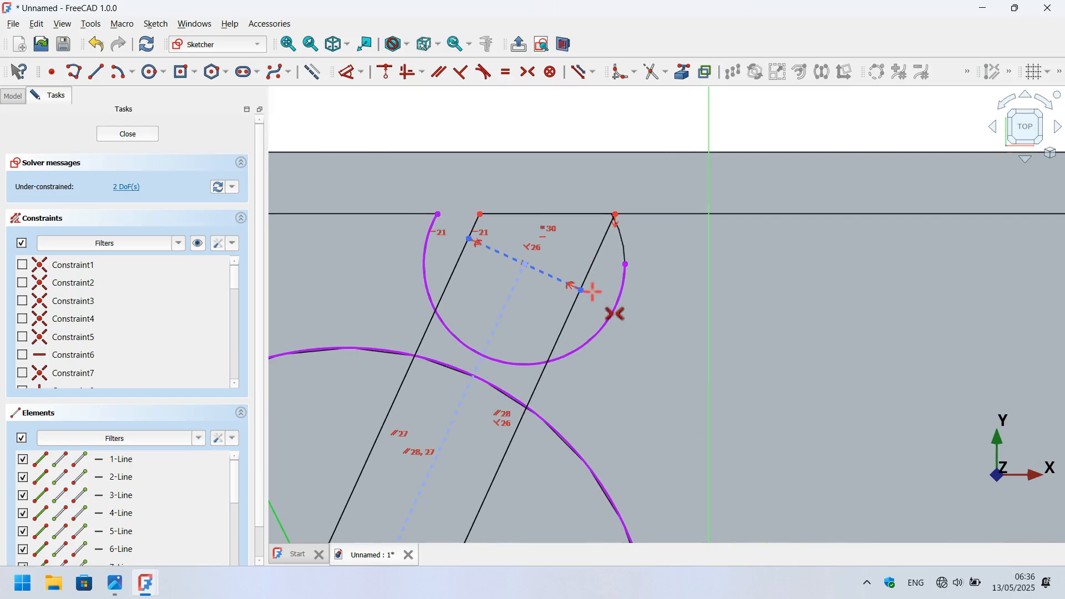
pyautogui.scroll(-3, 593, 293)
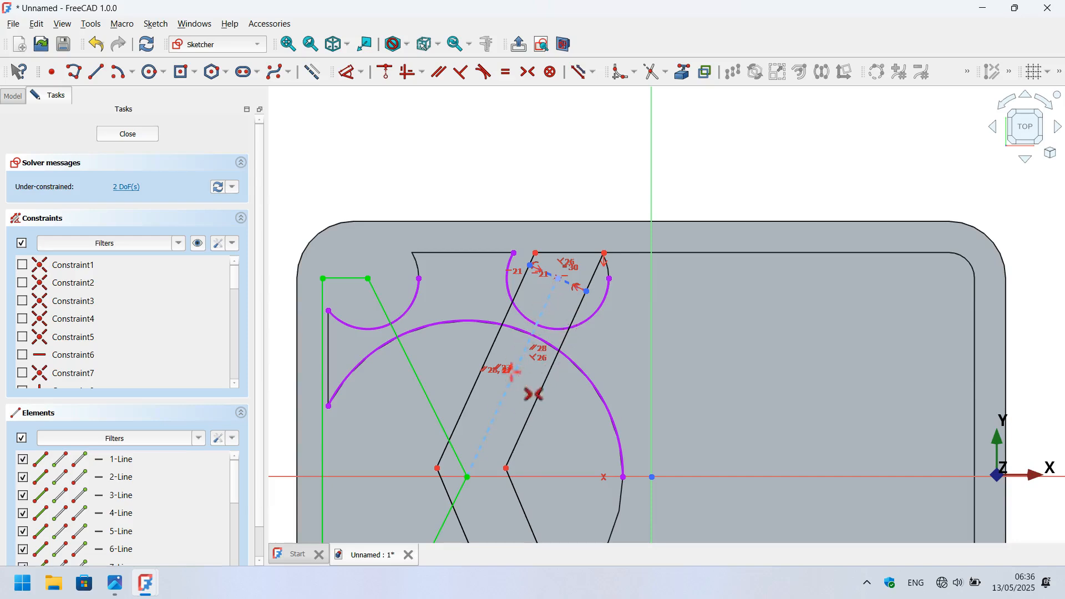
pyautogui.scroll(-3, 639, 286)
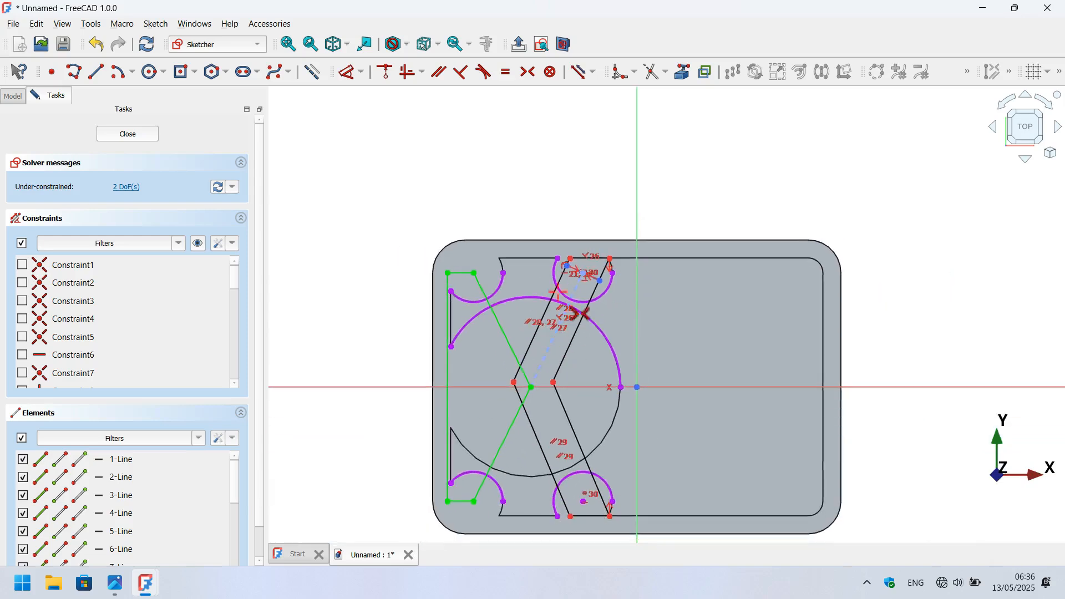
pyautogui.scroll(2, 561, 259)
pyautogui.scroll(5, 561, 259)
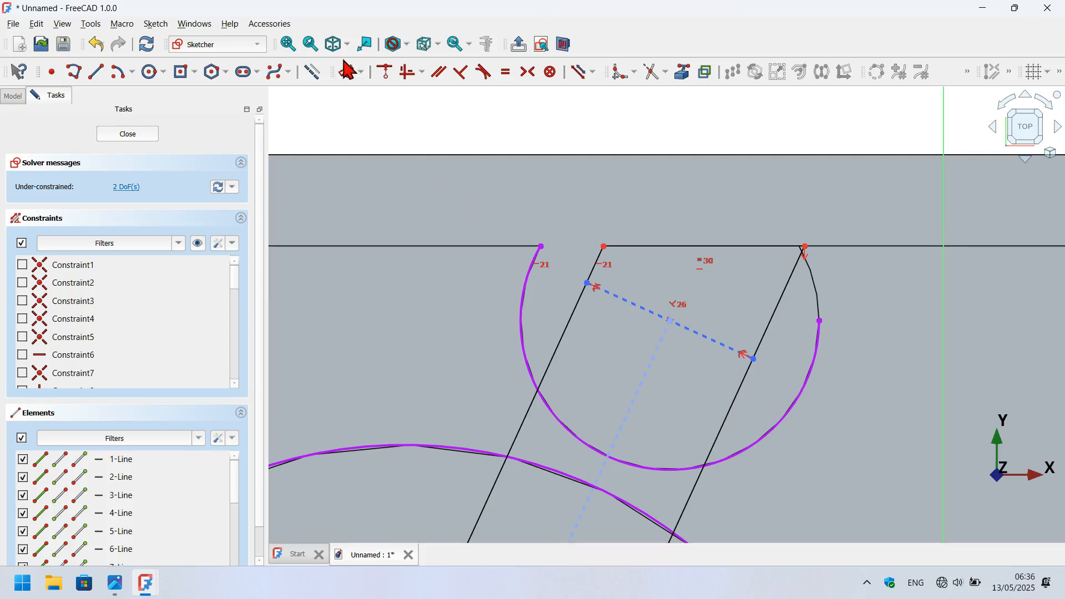
pyautogui.click(347, 70)
pyautogui.click(694, 331)
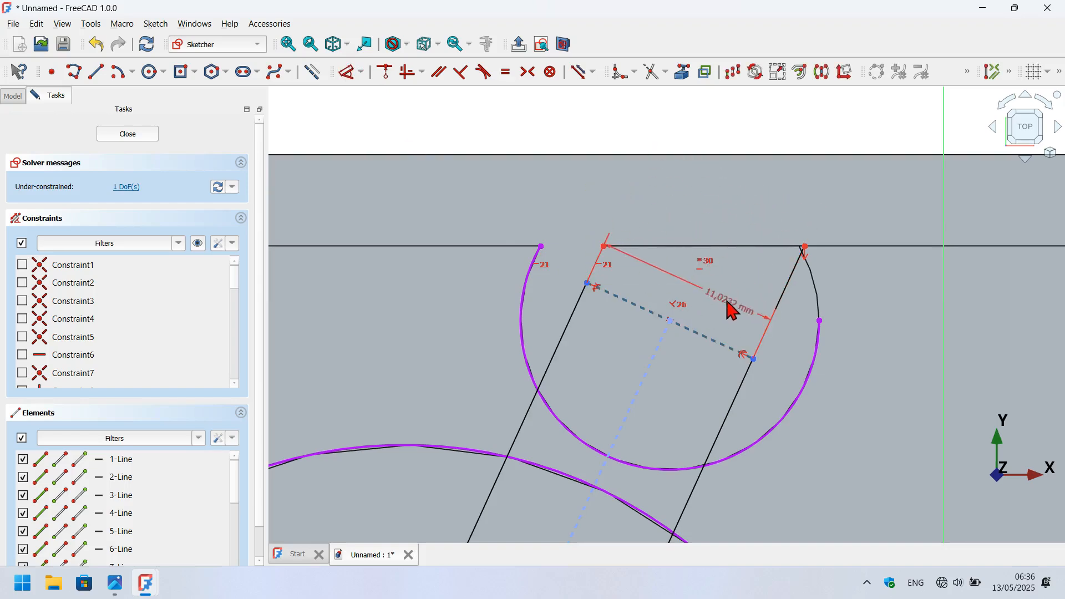
pyautogui.click(727, 309)
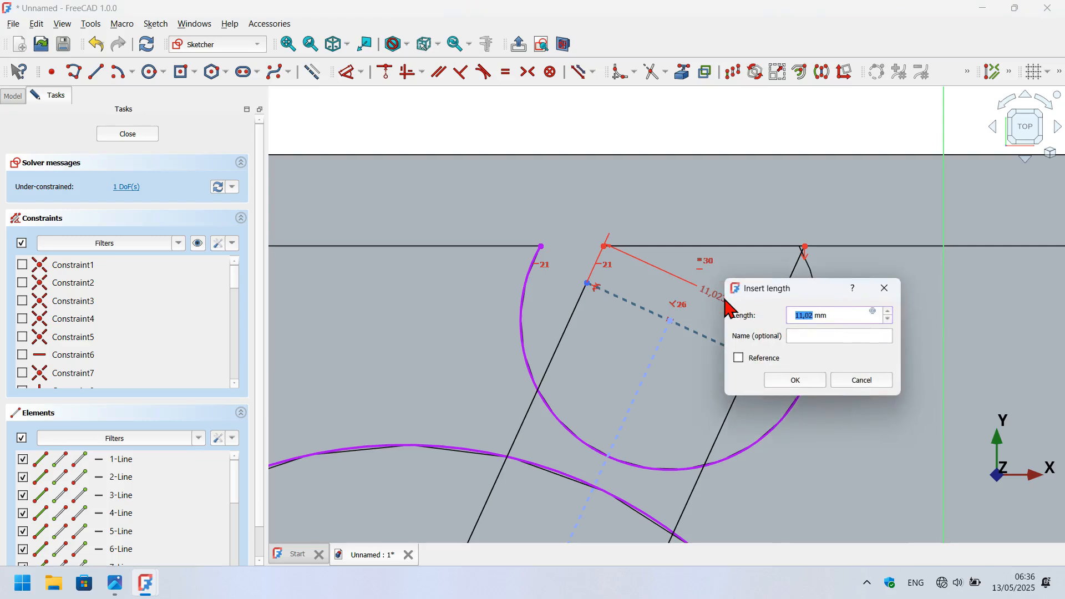
pyautogui.press('Return')
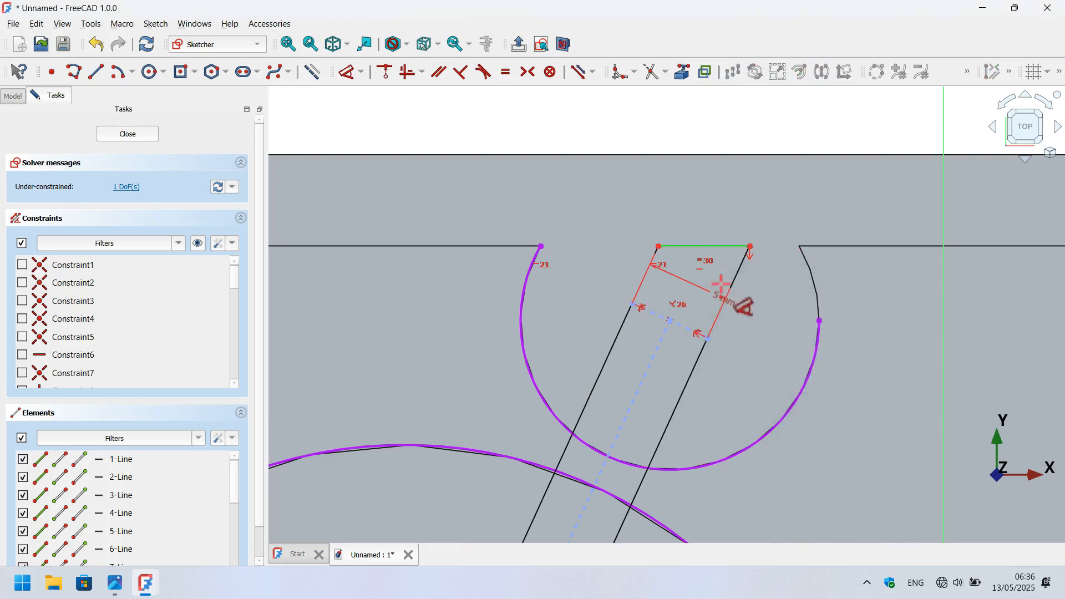
pyautogui.scroll(-5, 723, 227)
pyautogui.scroll(-3, 702, 206)
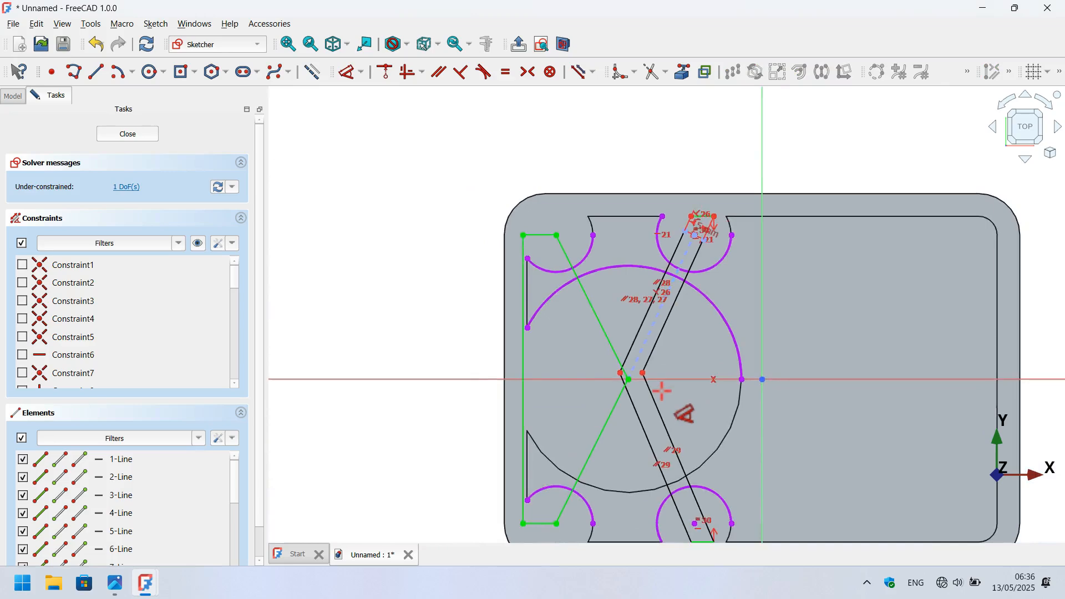
pyautogui.scroll(6, 663, 388)
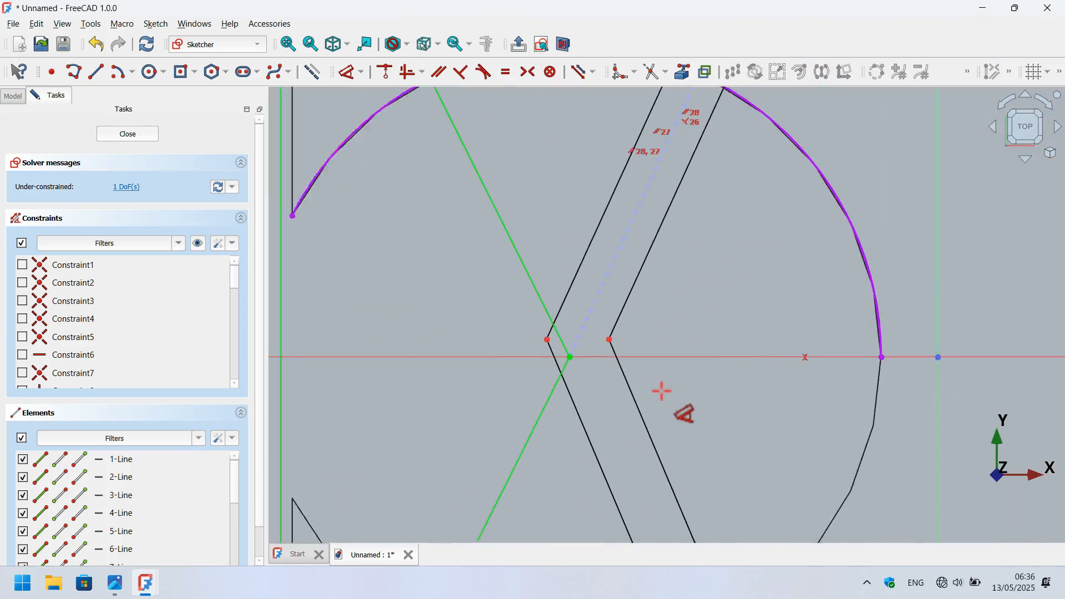
# Constrain the chevron's outer left vertex to lie on the horizontal axis and close the sketch.
pyautogui.click(385, 72)
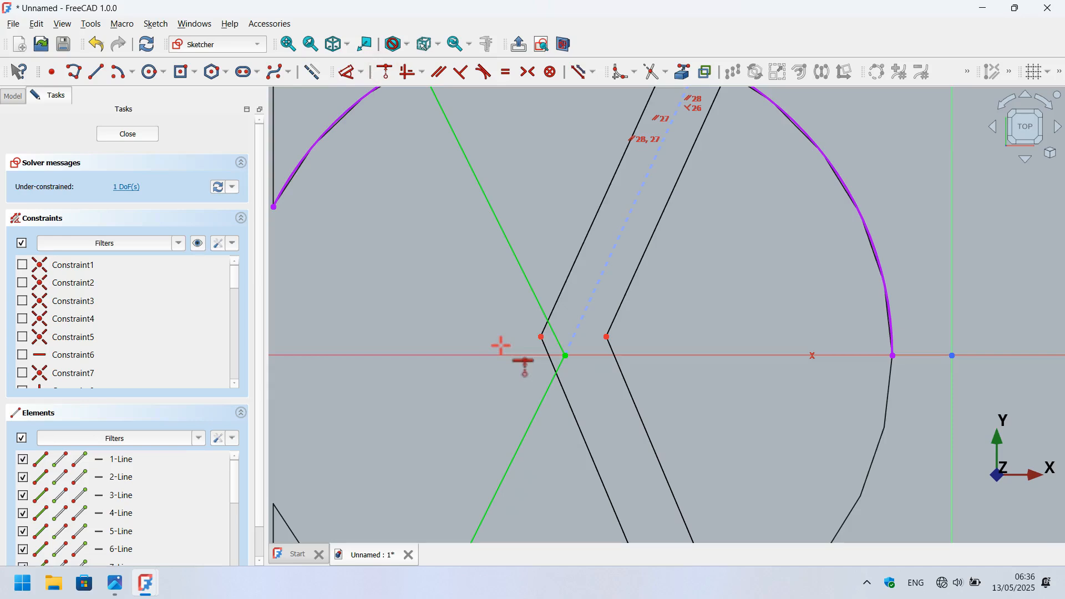
pyautogui.click(541, 334)
pyautogui.click(549, 356)
pyautogui.scroll(-5, 516, 360)
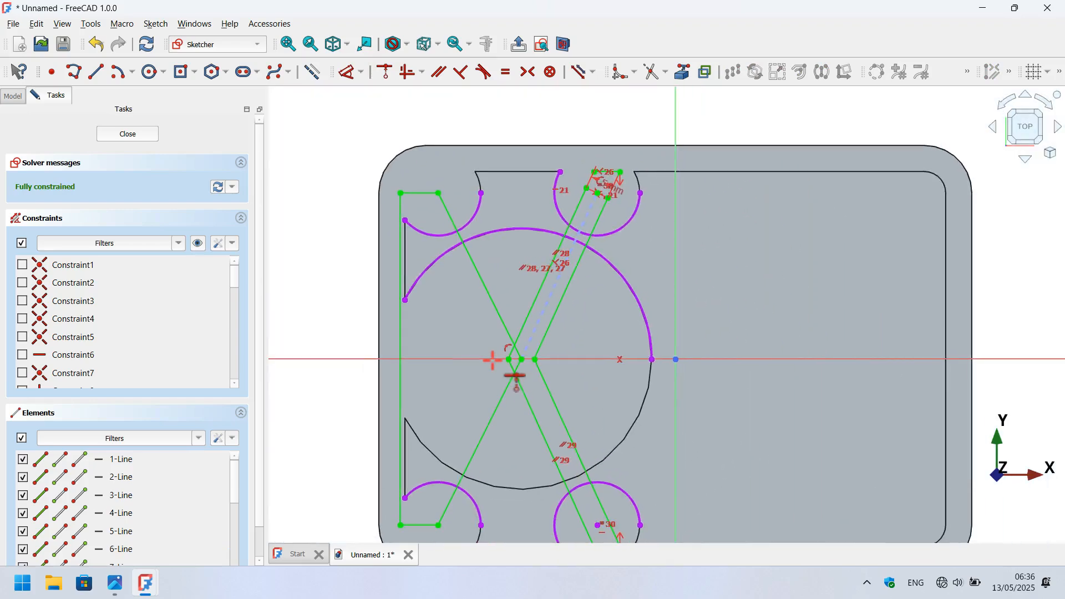
pyautogui.press('Escape')
pyautogui.press('Escape')
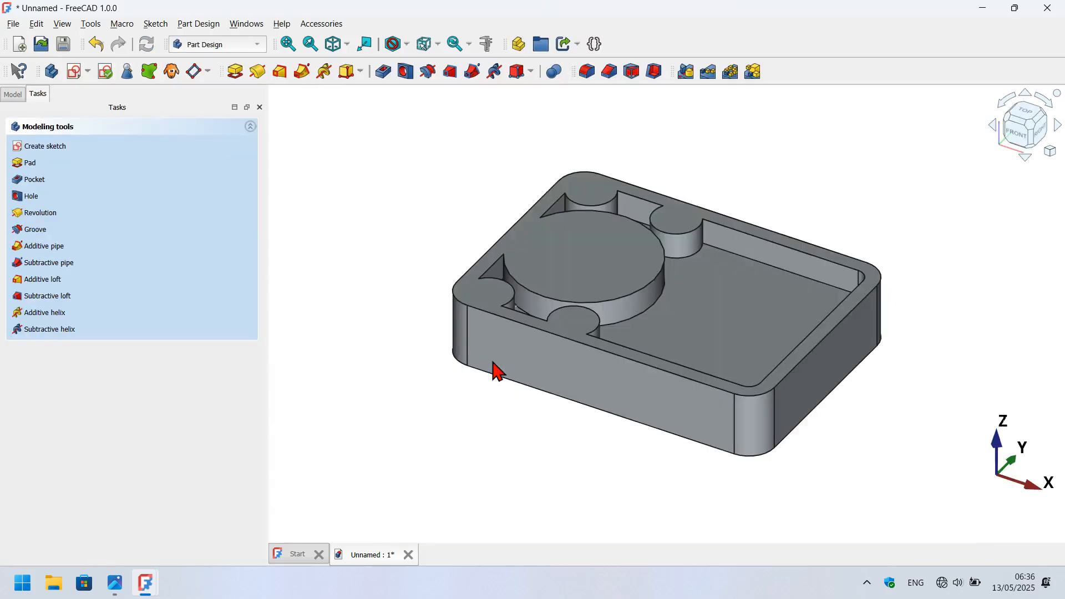
# Pad the sketch with the trapezoid and chevron profiles 10 mm along the sketch normal.
pyautogui.click(235, 72)
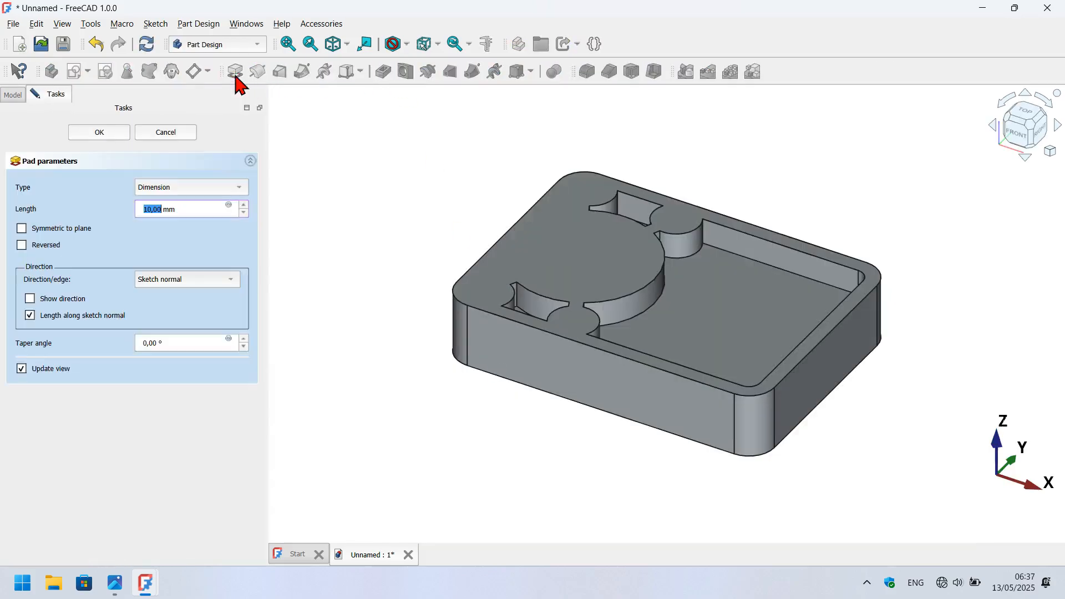
pyautogui.click(102, 132)
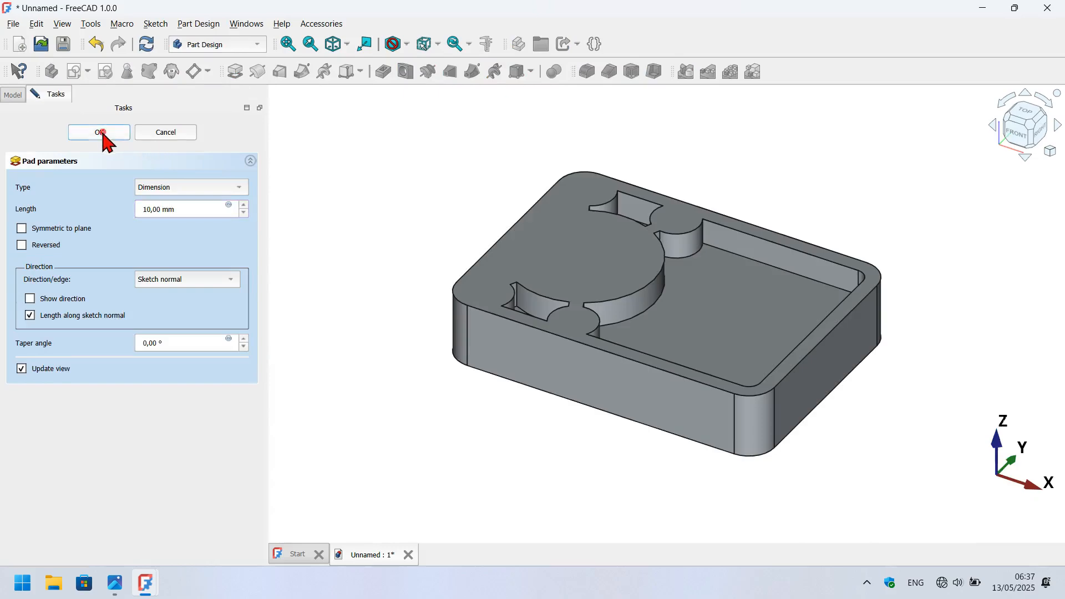
pyautogui.moveTo(455, 225); pyautogui.dragTo(431, 257, button='middle')
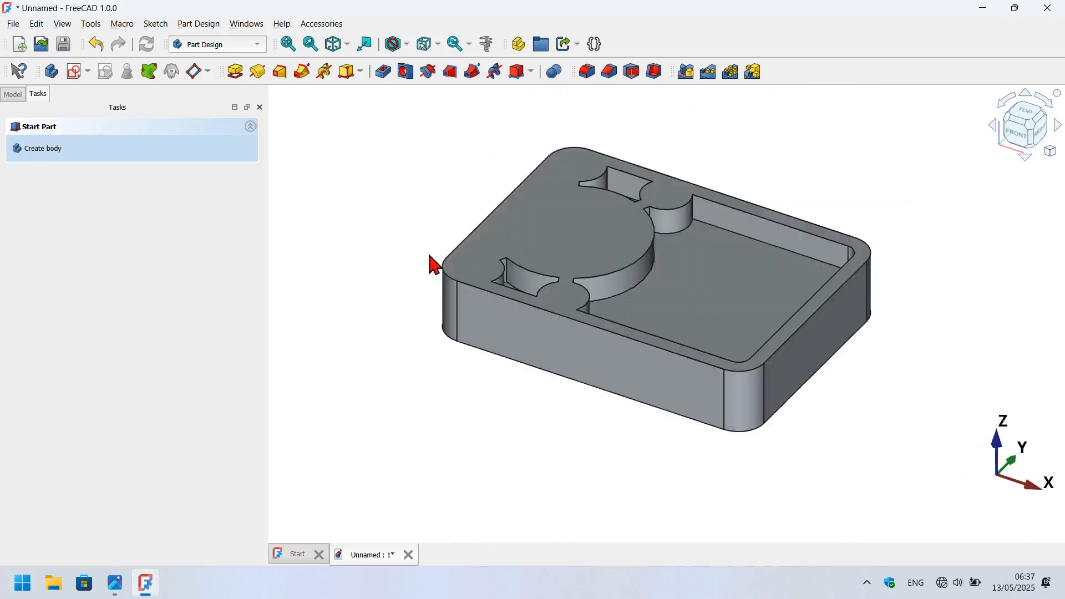
pyautogui.scroll(5, 646, 267)
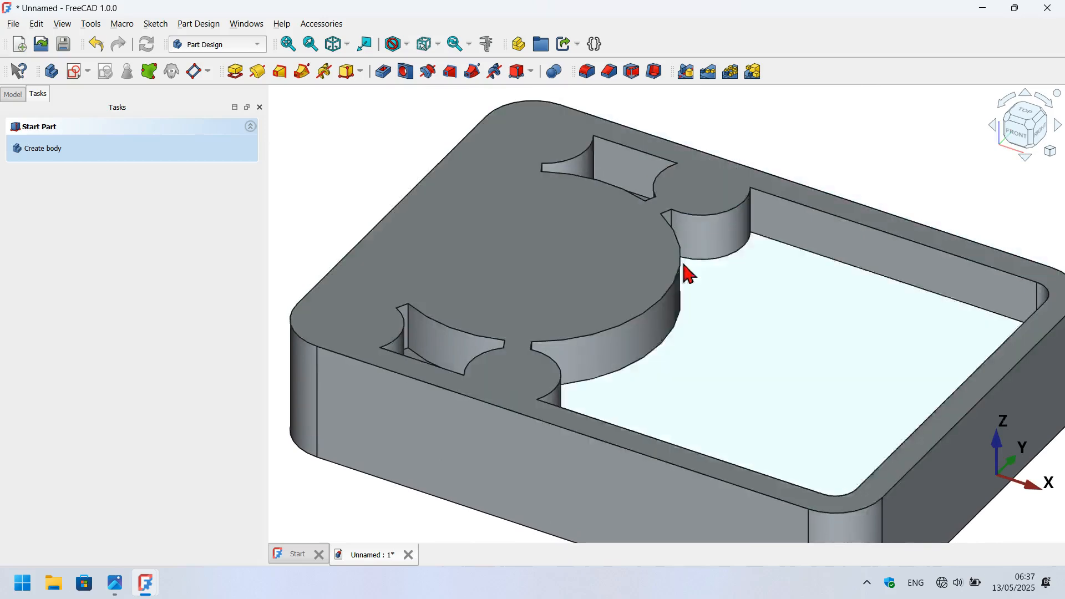
pyautogui.scroll(-4, 674, 273)
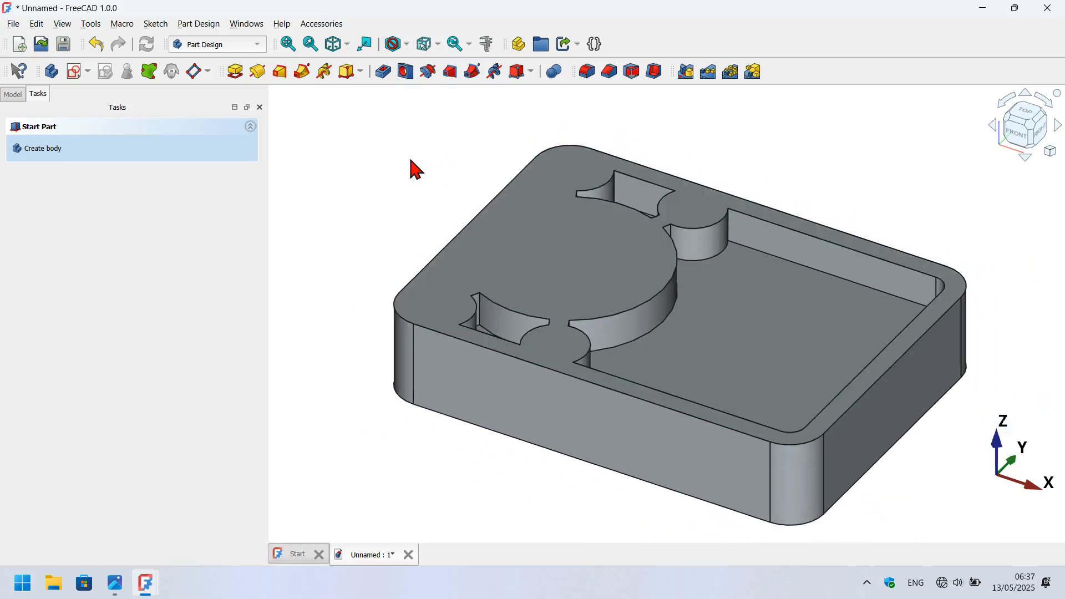
# In wireframe display, start a 1.35 mm fillet on the vertical edge where the front small boss meets the large pocket's wall.
pyautogui.click(409, 44)
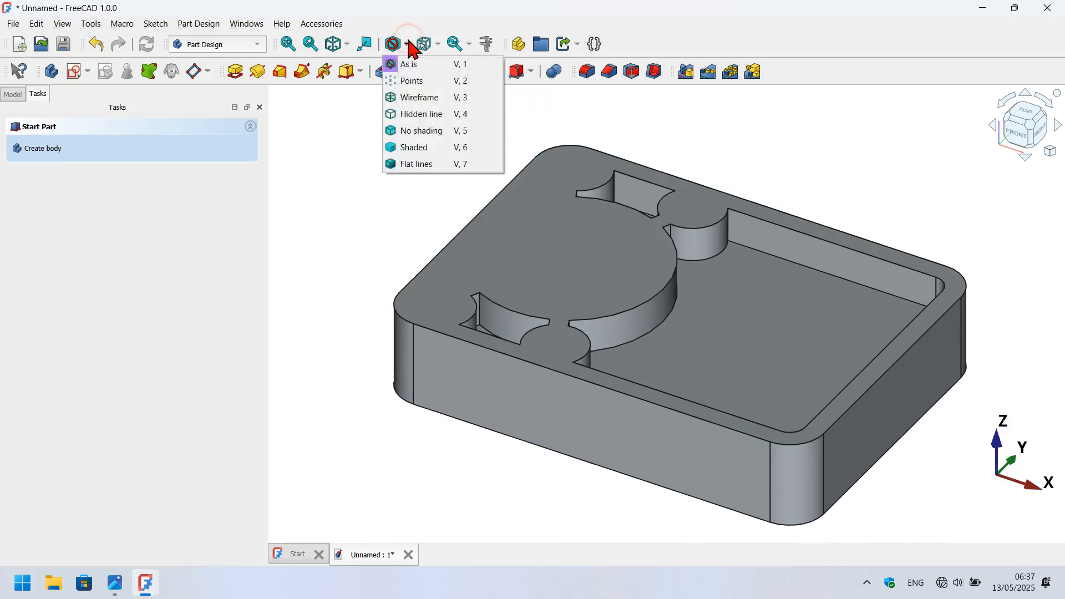
pyautogui.click(469, 99)
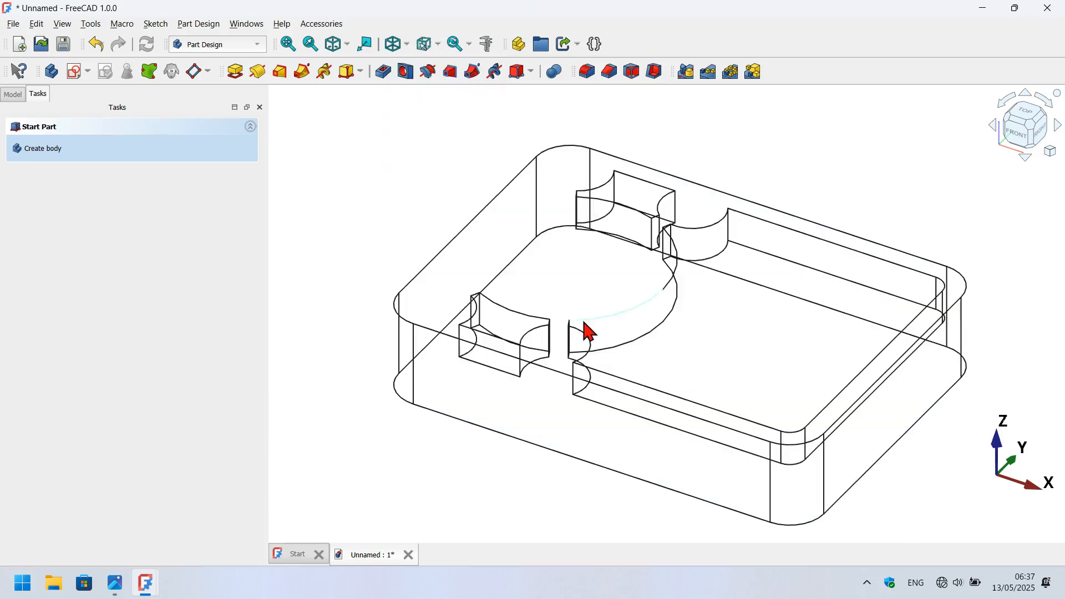
pyautogui.scroll(2, 584, 329)
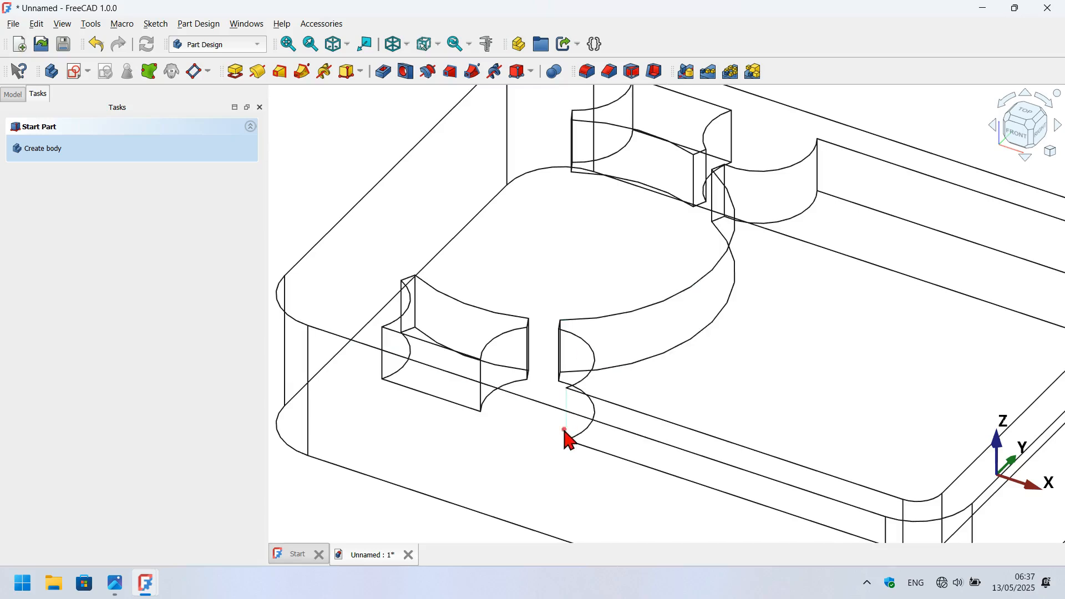
pyautogui.click(565, 432)
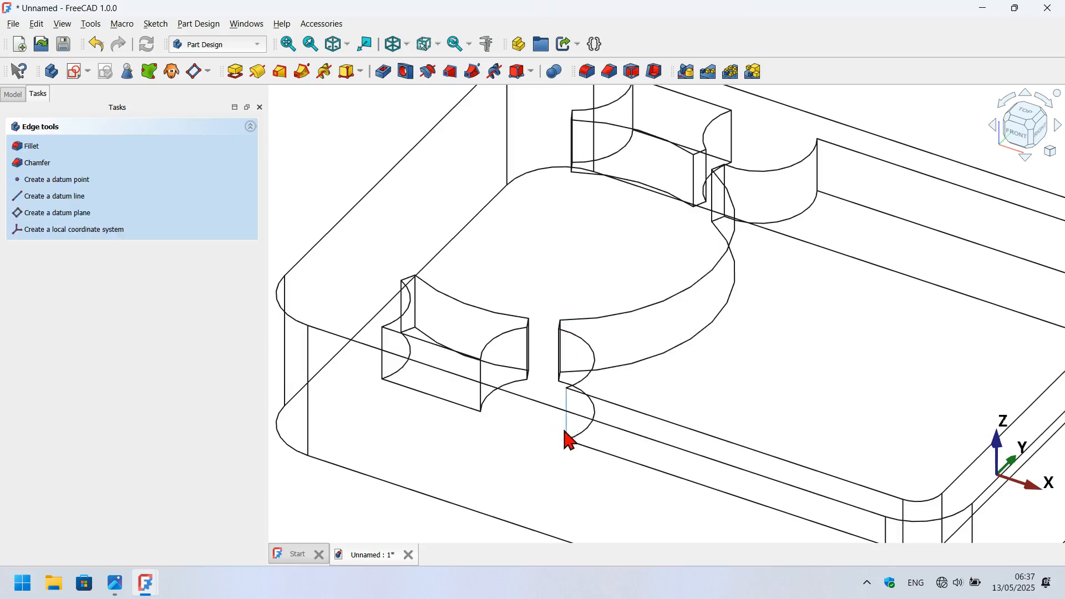
pyautogui.click(586, 76)
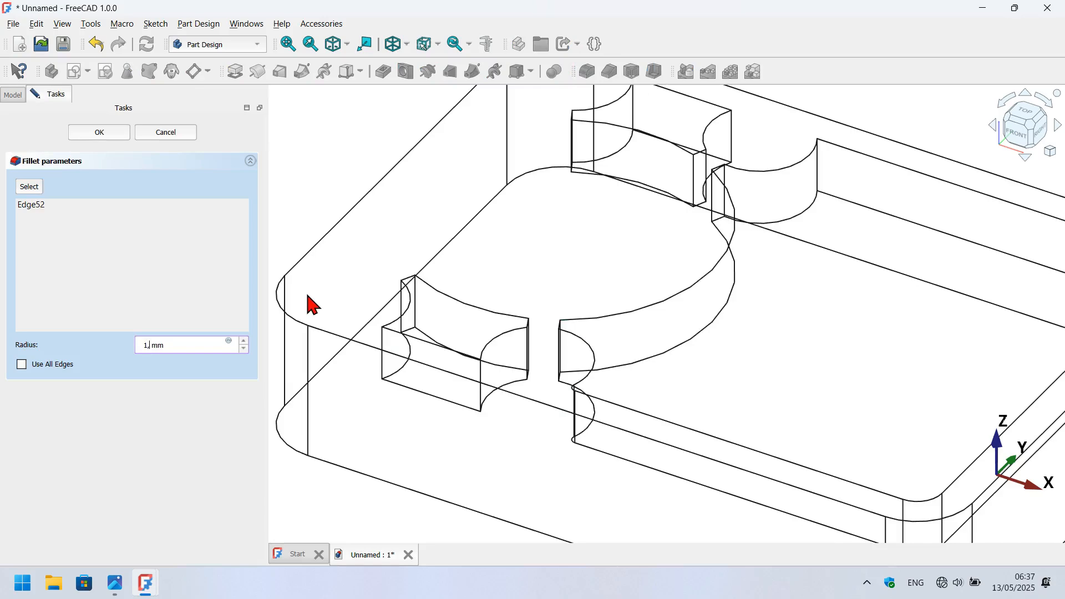
pyautogui.click(329, 173)
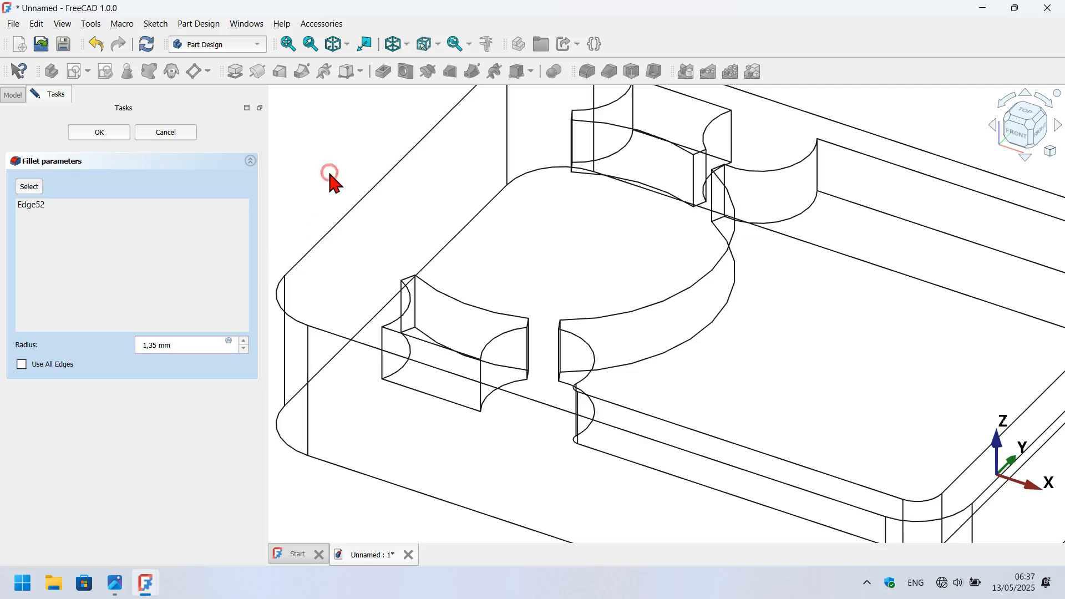
# Add the front small pocket's vertical corner edges and the large pocket's remaining front inner corner edges to the fillet.
pyautogui.click(32, 183)
pyautogui.click(382, 361)
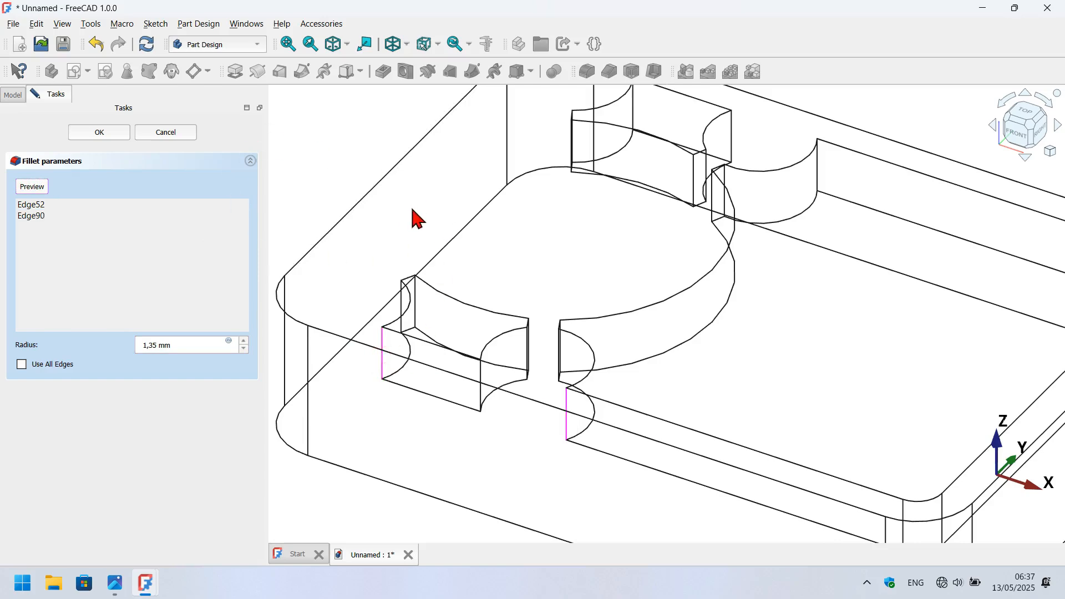
pyautogui.scroll(2, 447, 277)
pyautogui.click(407, 309)
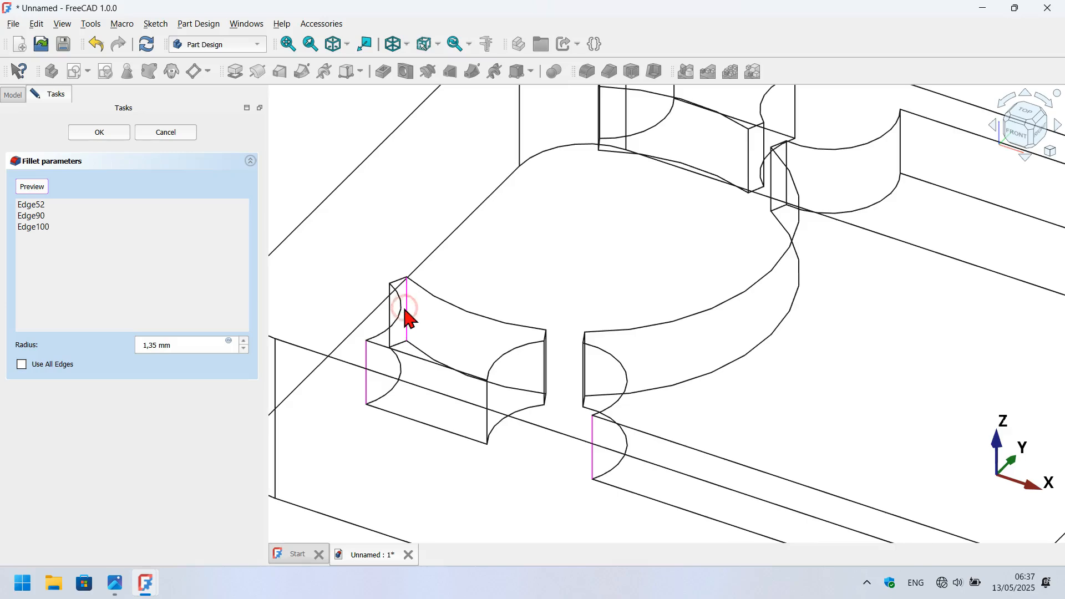
pyautogui.click(388, 307)
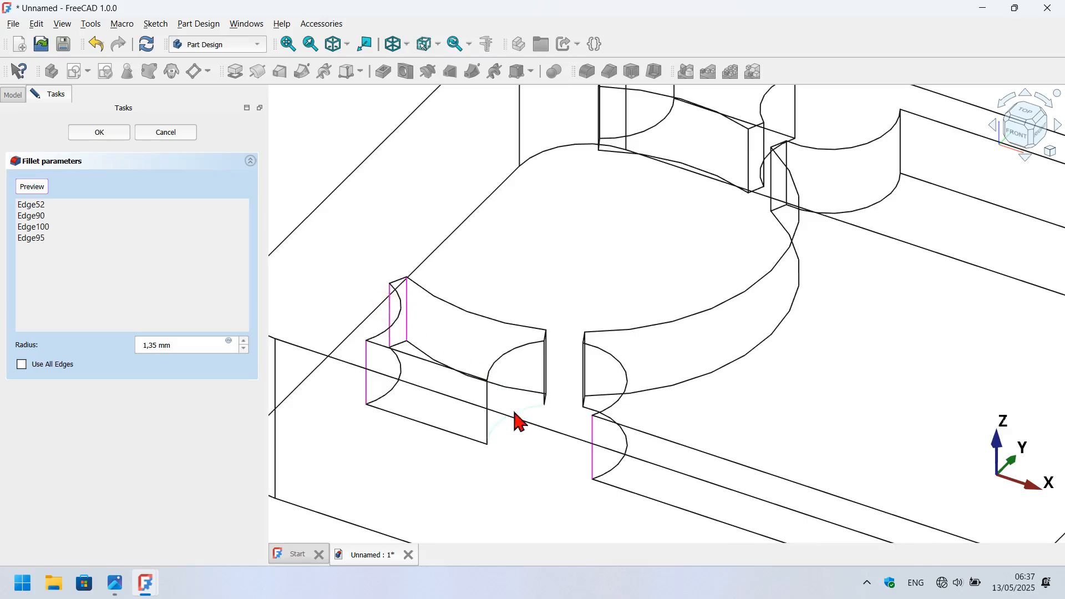
pyautogui.click(486, 439)
pyautogui.moveTo(700, 396); pyautogui.dragTo(549, 407, button='middle')
pyautogui.click(564, 324)
pyautogui.click(548, 334)
pyautogui.click(525, 294)
pyautogui.click(539, 280)
# Add the rear small pocket's vertical corner edges and the large pocket's rear inner corner edges to the fillet.
pyautogui.scroll(-5, 539, 279)
pyautogui.scroll(5, 755, 267)
pyautogui.click(570, 267)
pyautogui.click(590, 279)
pyautogui.click(604, 251)
pyautogui.click(581, 226)
pyautogui.click(549, 113)
pyautogui.moveTo(627, 325); pyautogui.dragTo(720, 270, button='middle')
pyautogui.click(720, 269)
pyautogui.click(645, 207)
pyautogui.scroll(-5, 737, 207)
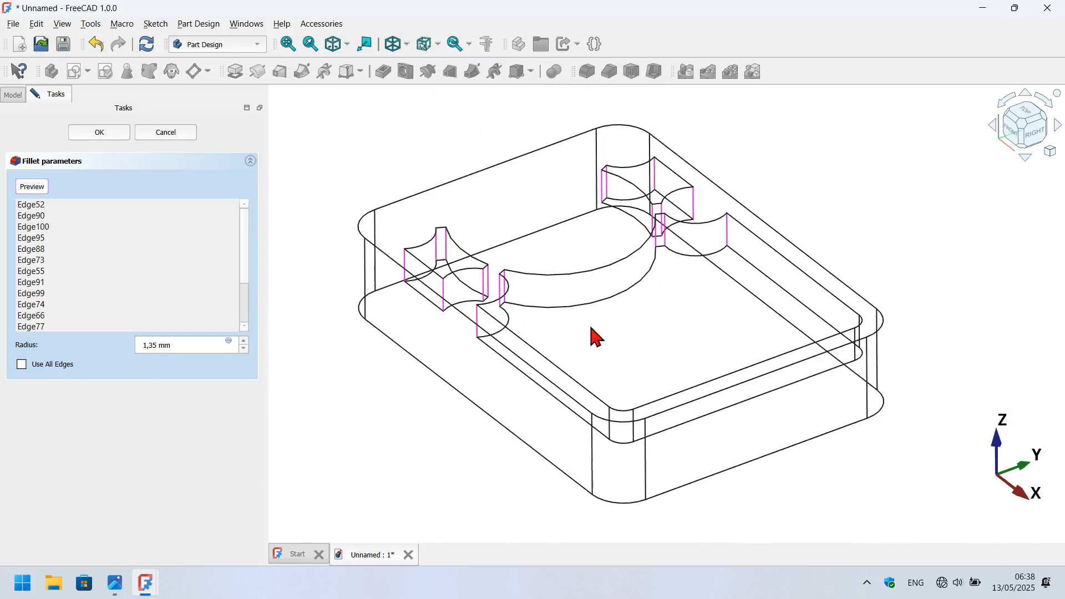
pyautogui.scroll(2, 510, 174)
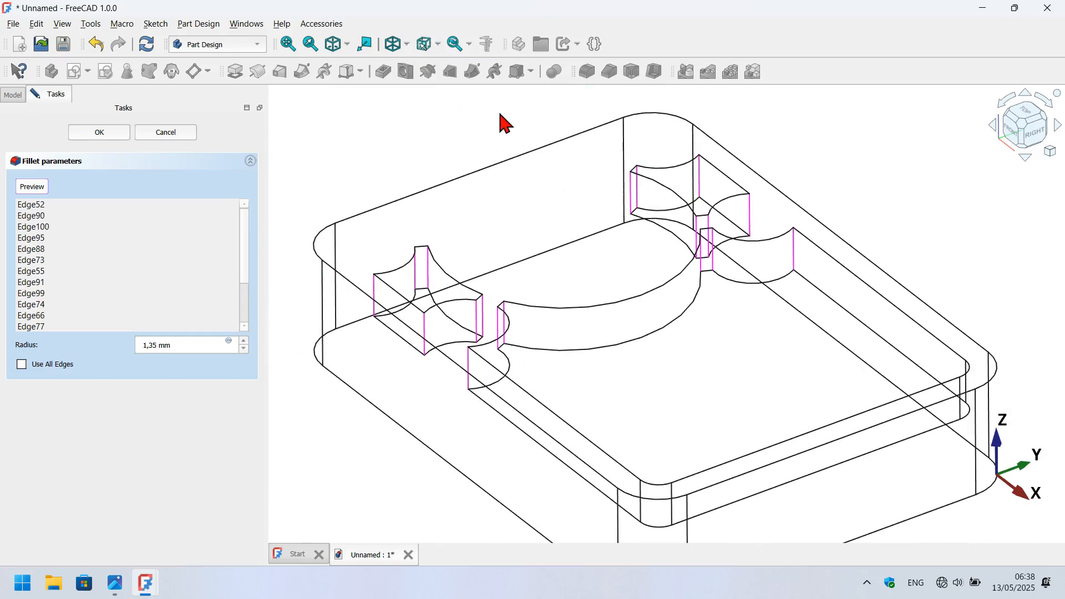
pyautogui.scroll(-3, 553, 204)
pyautogui.moveTo(554, 204); pyautogui.dragTo(576, 176, button='middle')
pyautogui.scroll(1, 576, 177)
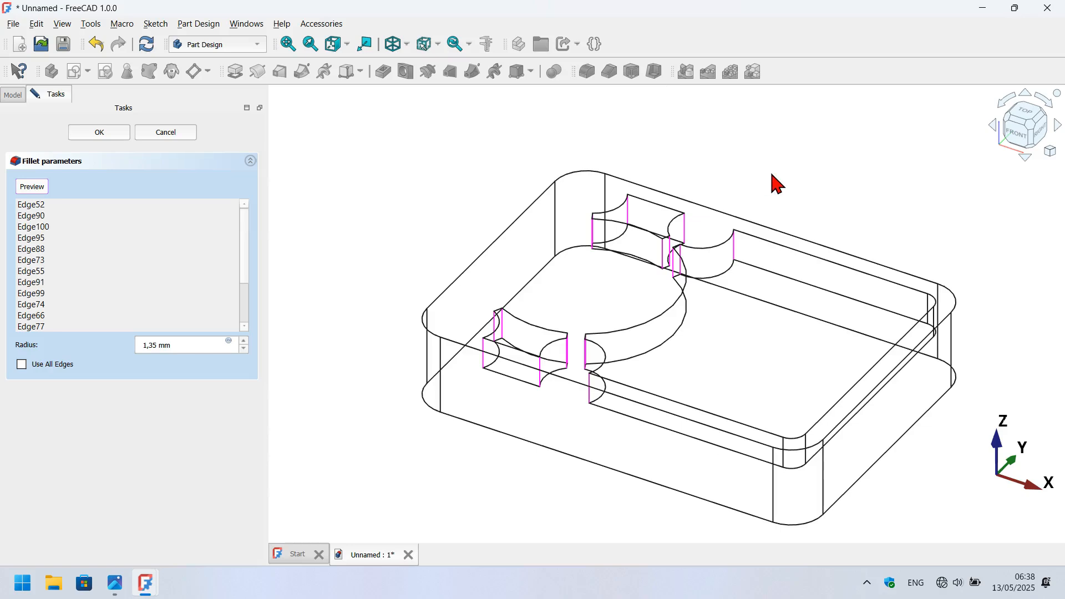
# Return to the solid display, preview the fillet on all selected pocket edges, and accept it with the 1.35 mm radius.
pyautogui.press('v')
pyautogui.press('1')
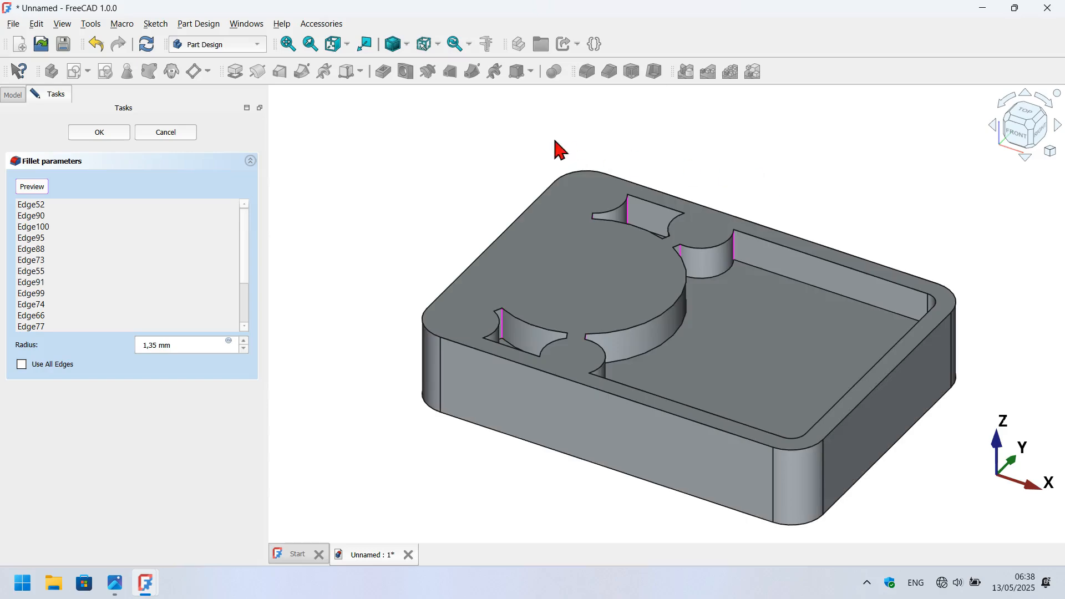
pyautogui.click(34, 187)
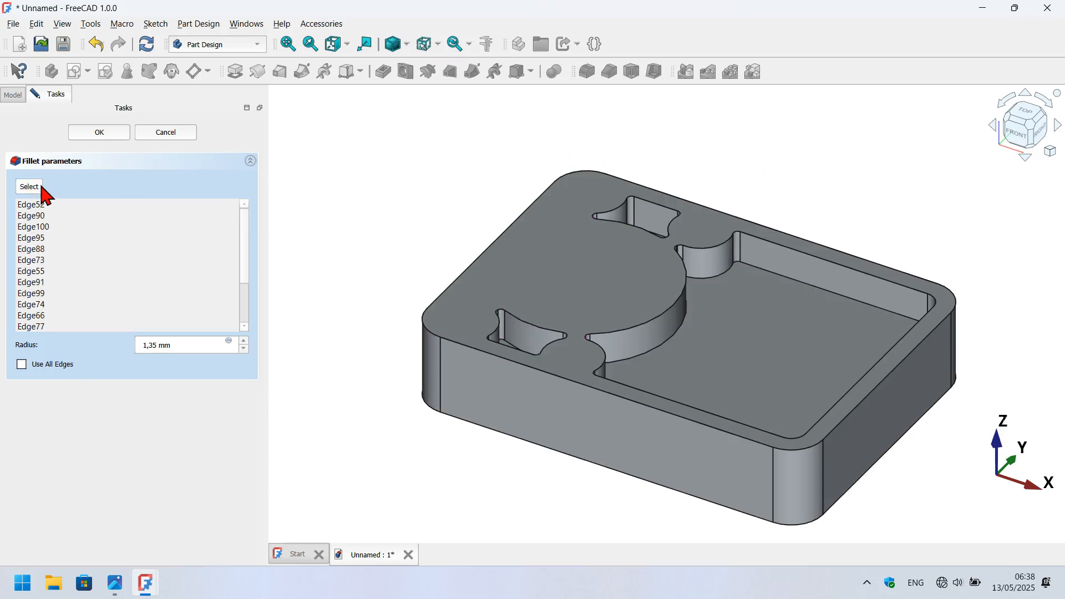
pyautogui.moveTo(666, 157)
pyautogui.mouseDown()
pyautogui.moveTo(670, 235)
pyautogui.moveTo(671, 210)
pyautogui.mouseUp()
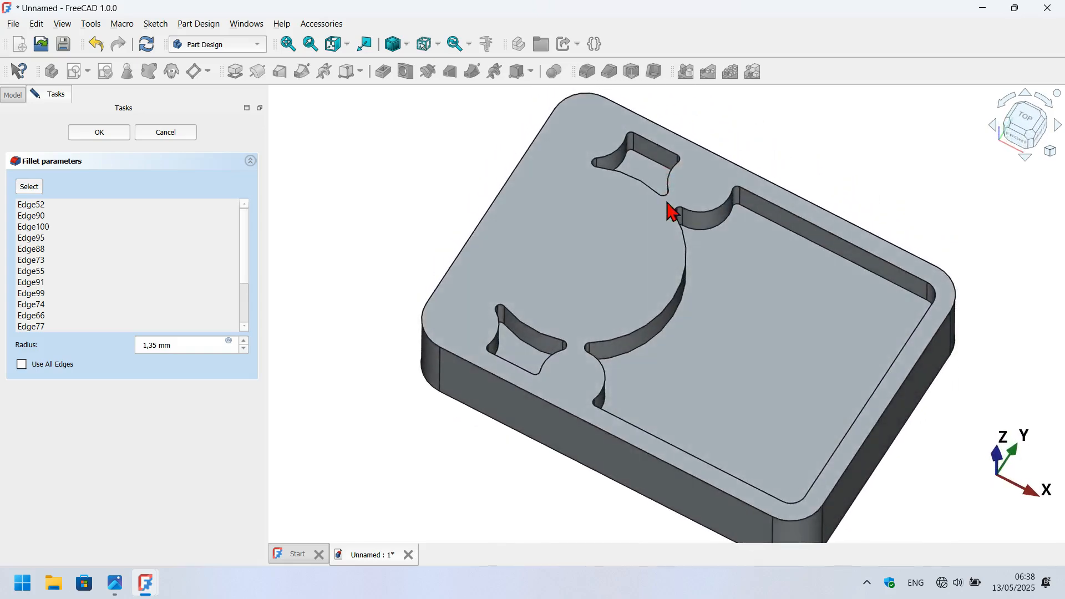
pyautogui.click(105, 135)
pyautogui.press('0')
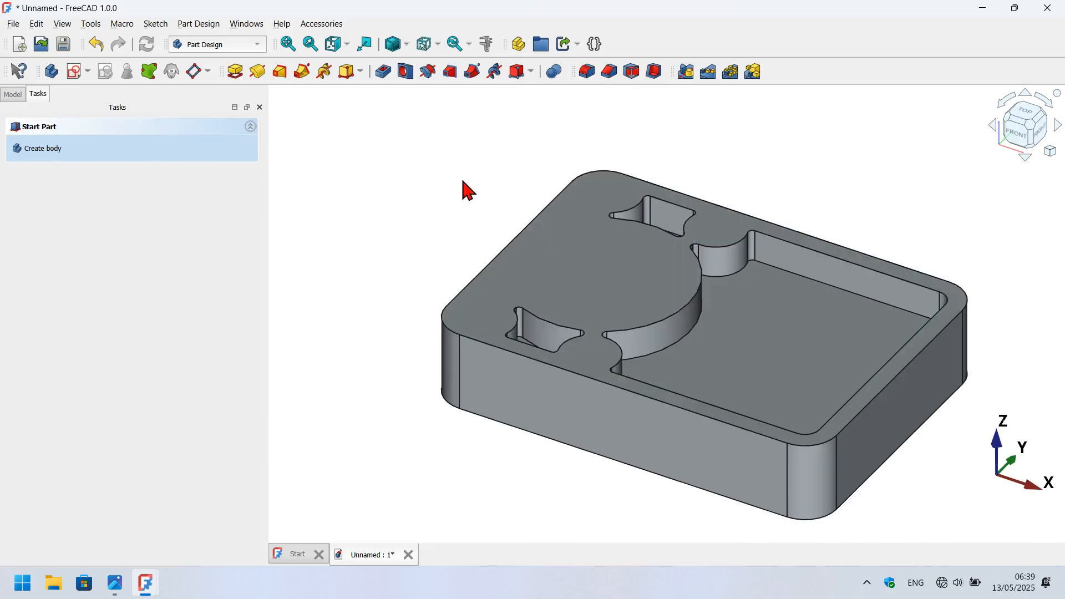
# Create a sketch on the block's top face and project one arc from each of the four small bosses as external geometry.
pyautogui.click(588, 275)
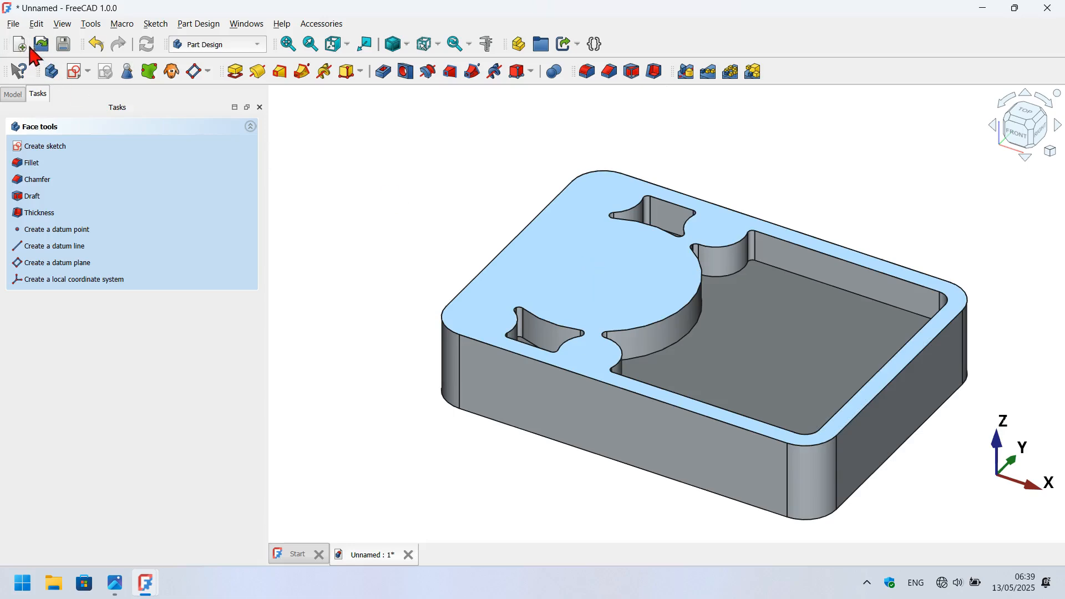
pyautogui.click(75, 74)
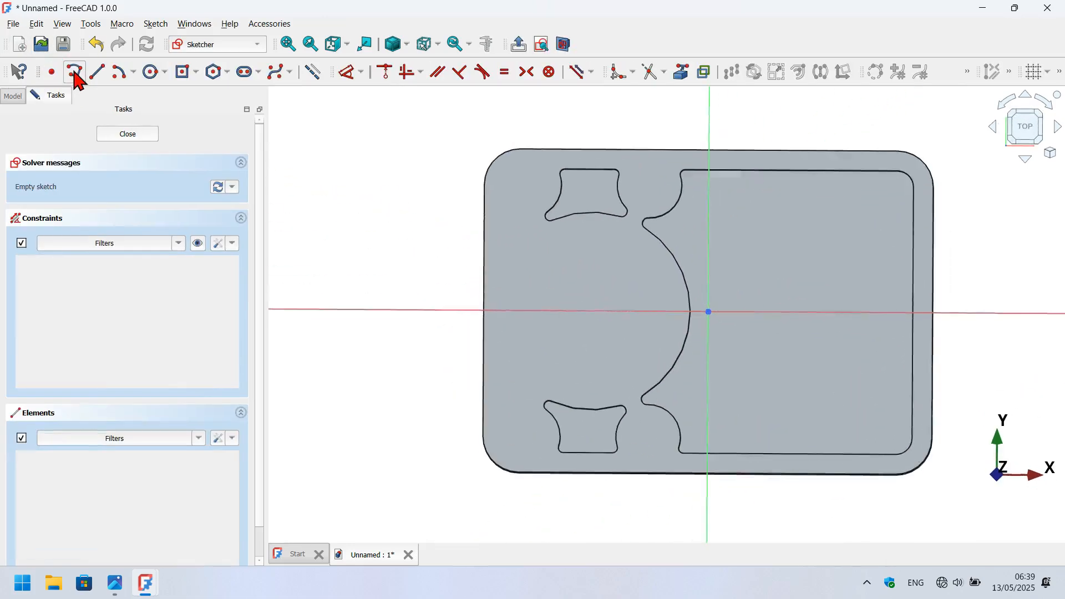
pyautogui.click(683, 73)
pyautogui.click(671, 209)
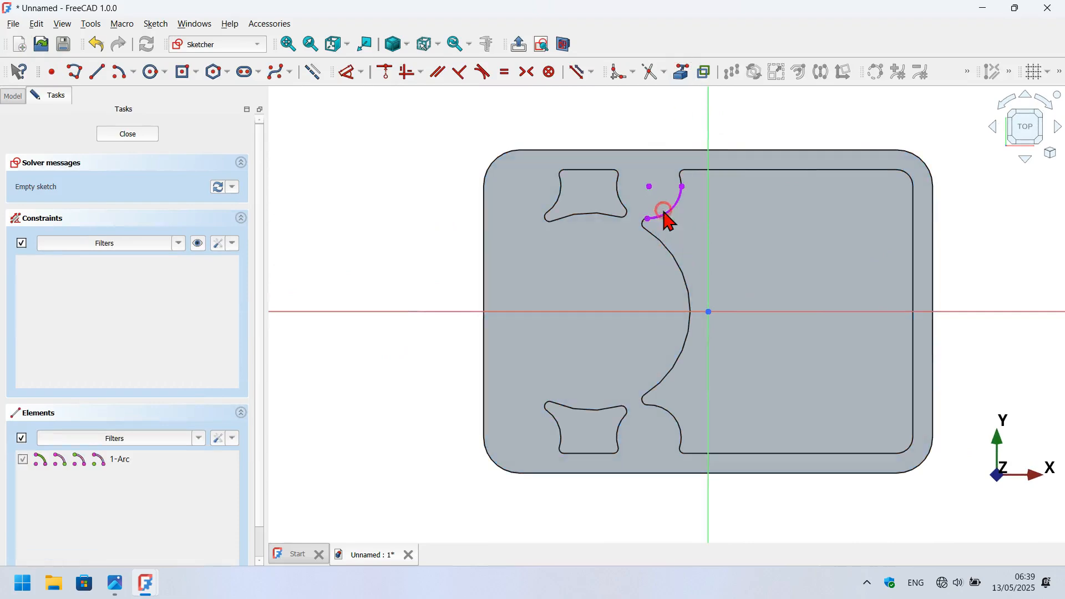
pyautogui.click(557, 202)
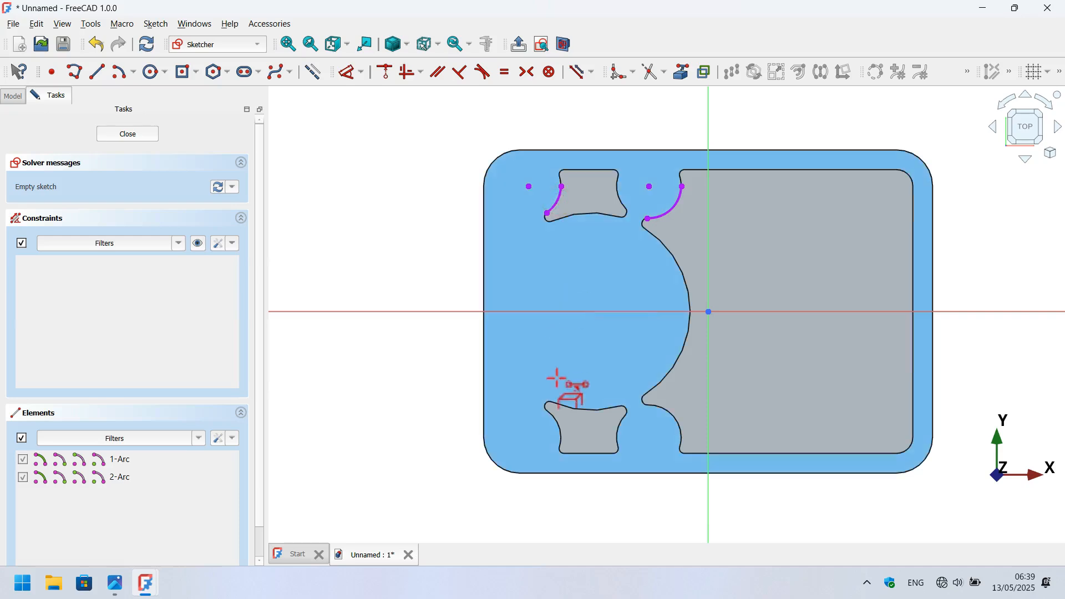
pyautogui.click(561, 425)
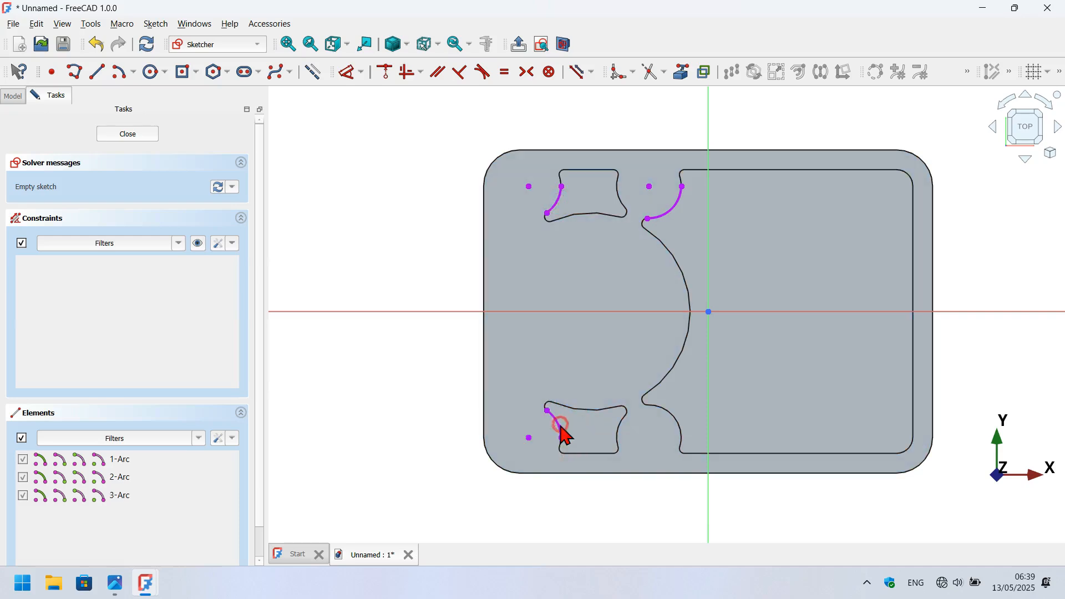
pyautogui.click(621, 432)
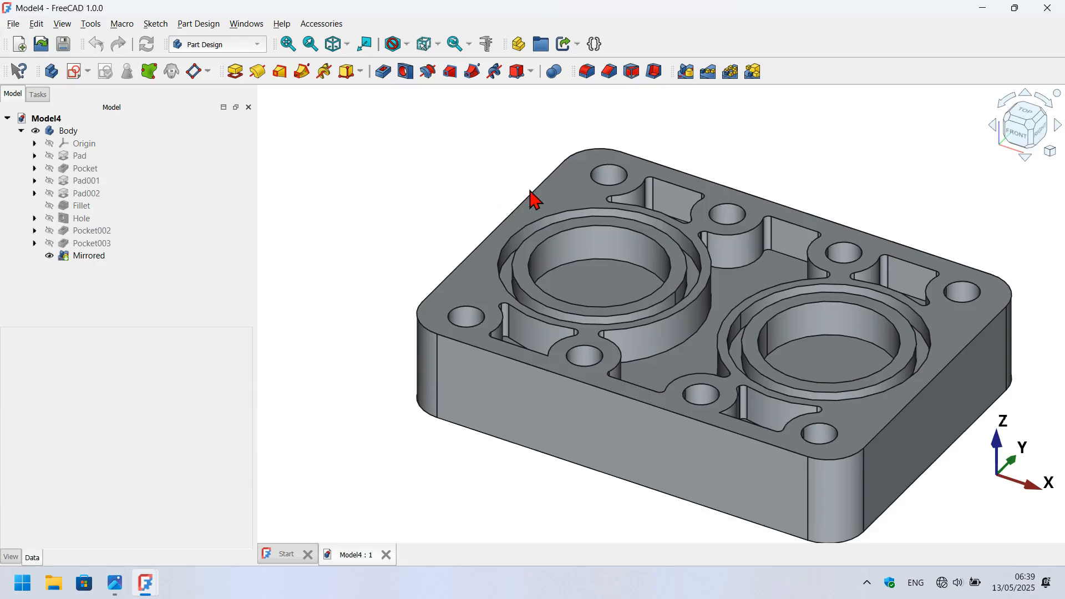
# Draw four circles in the sketch, each centred on the centre point of one of the projected small boss arcs.
pyautogui.moveTo(531, 195)
pyautogui.mouseDown(button='middle')
pyautogui.moveTo(563, 273)
pyautogui.moveTo(570, 246)
pyautogui.moveTo(549, 266)
pyautogui.moveTo(842, 128)
pyautogui.moveTo(477, 269)
pyautogui.moveTo(466, 305)
pyautogui.mouseUp(button='middle')
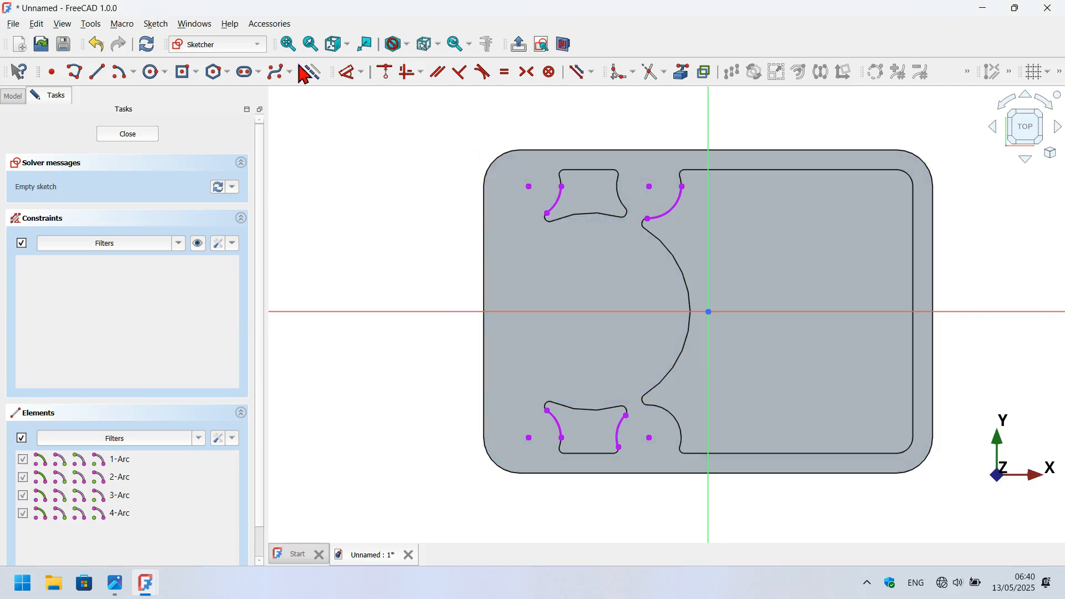
pyautogui.click(141, 73)
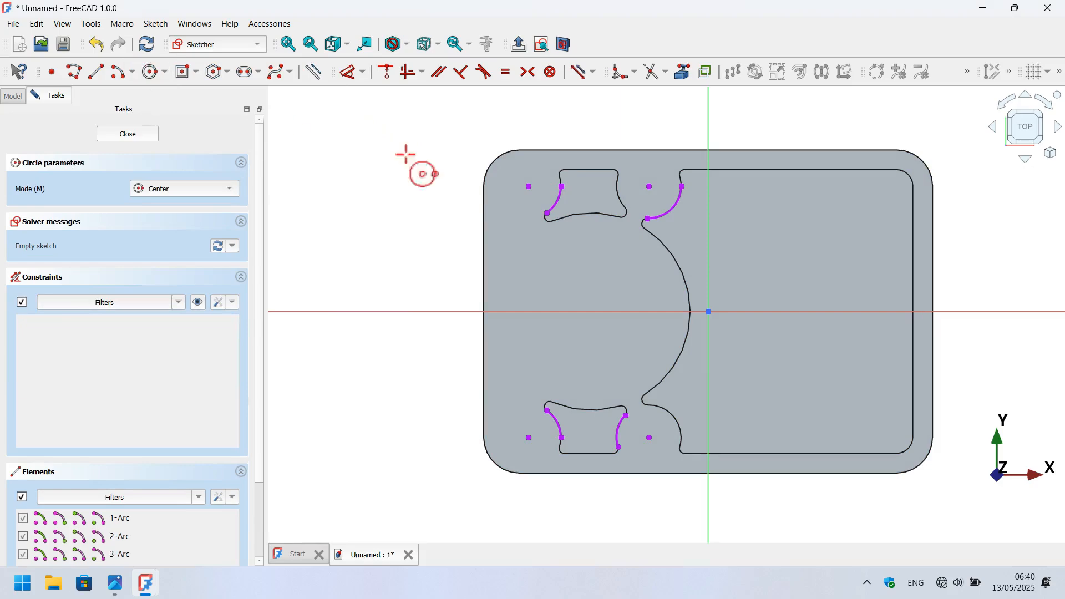
pyautogui.click(529, 186)
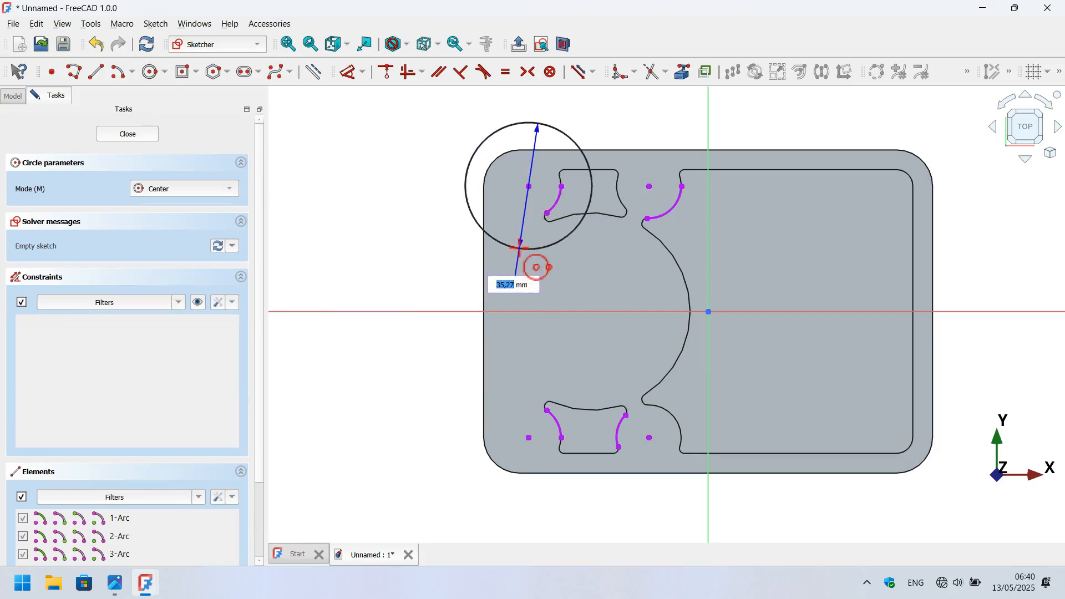
pyautogui.click(520, 246)
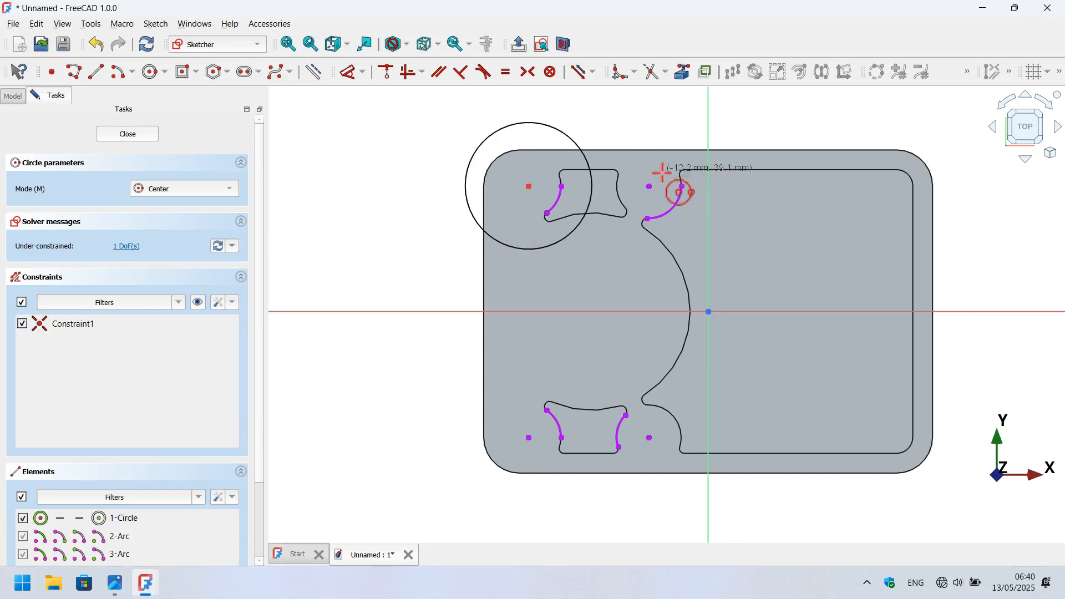
pyautogui.click(649, 185)
pyautogui.click(680, 235)
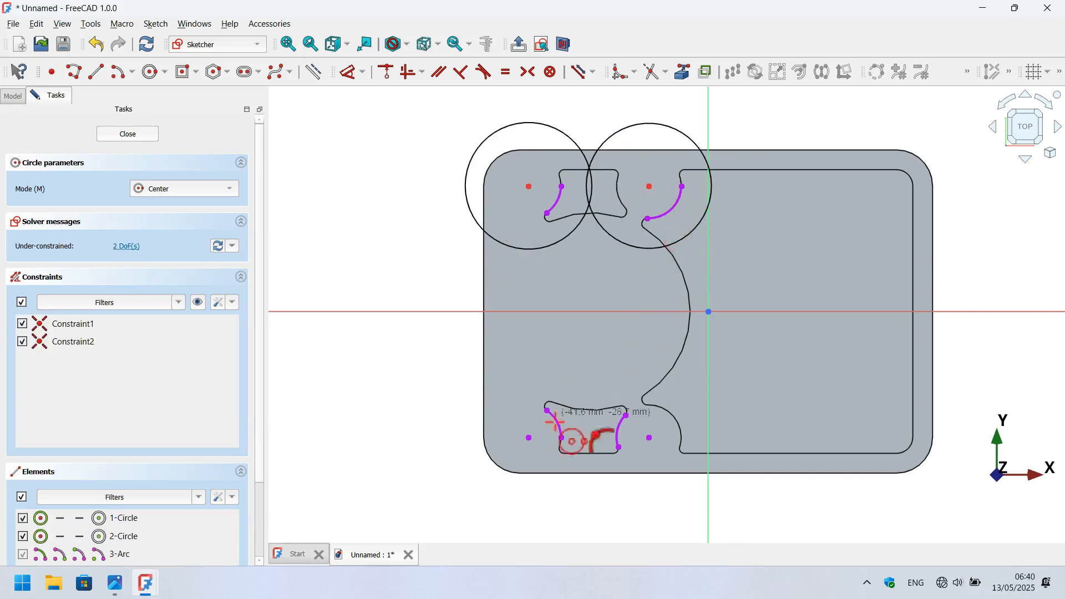
pyautogui.click(528, 437)
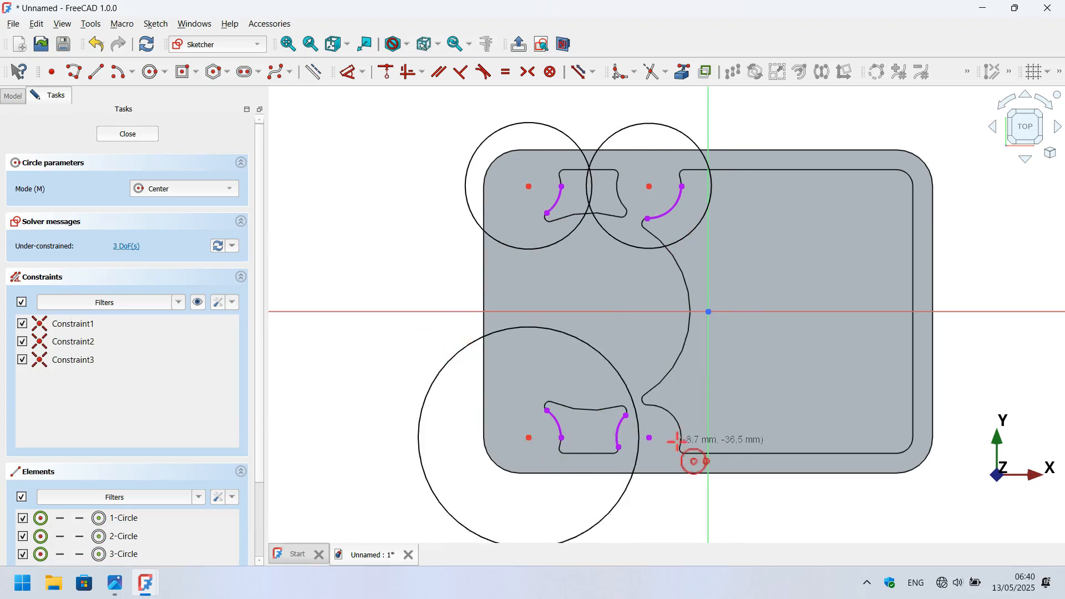
pyautogui.click(649, 438)
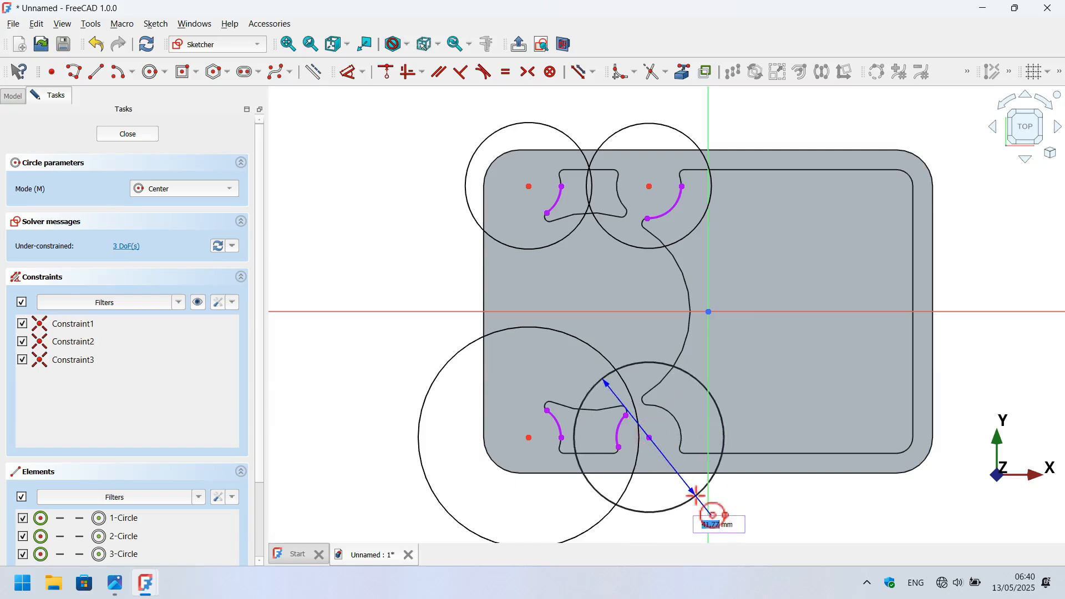
pyautogui.click(695, 494)
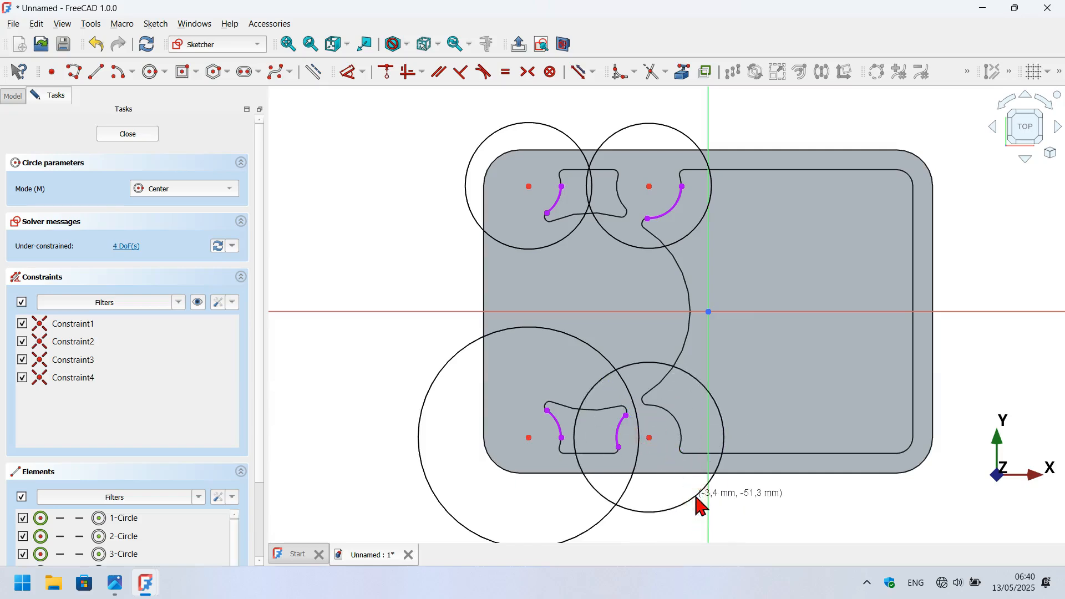
pyautogui.rightClick(798, 404)
# Constrain all four boss circles to an equal diameter of 9 mm.
pyautogui.moveTo(626, 265)
pyautogui.mouseDown()
pyautogui.moveTo(542, 217)
pyautogui.moveTo(541, 241)
pyautogui.mouseUp()
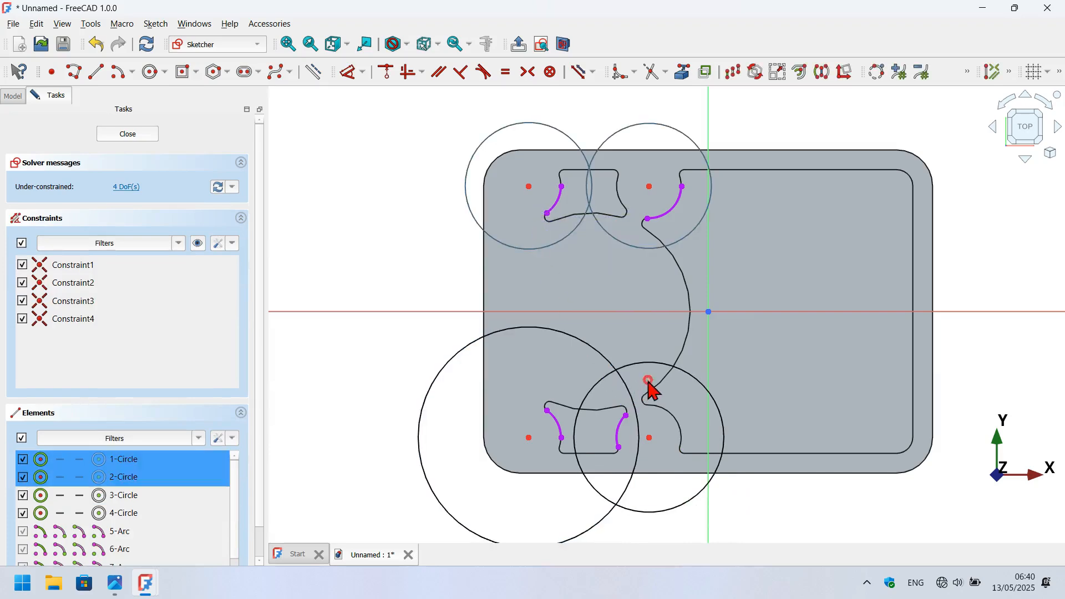
pyautogui.moveTo(652, 391); pyautogui.dragTo(549, 356)
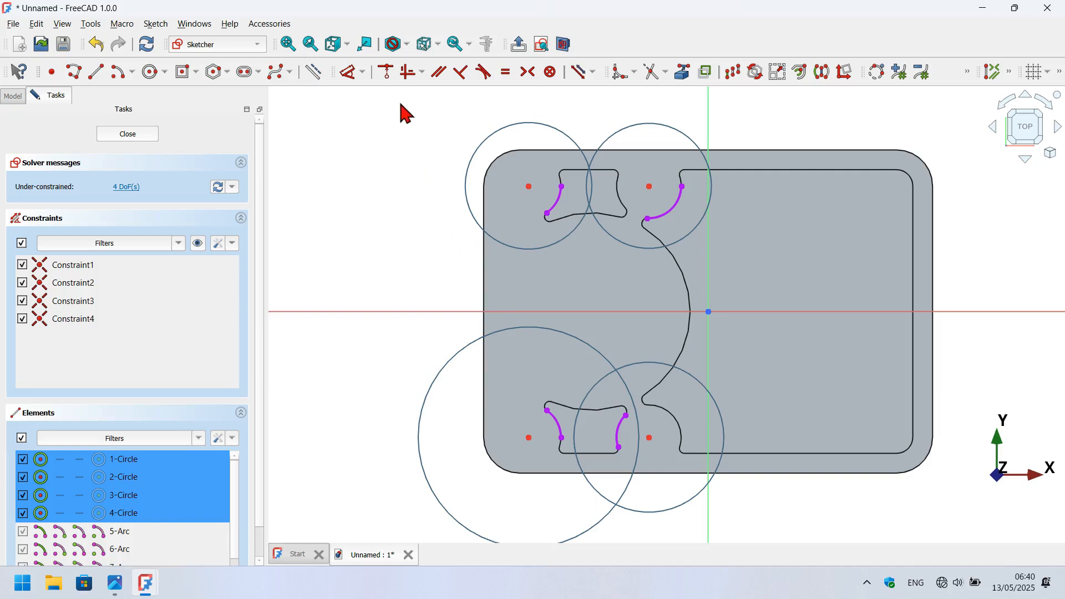
pyautogui.click(364, 71)
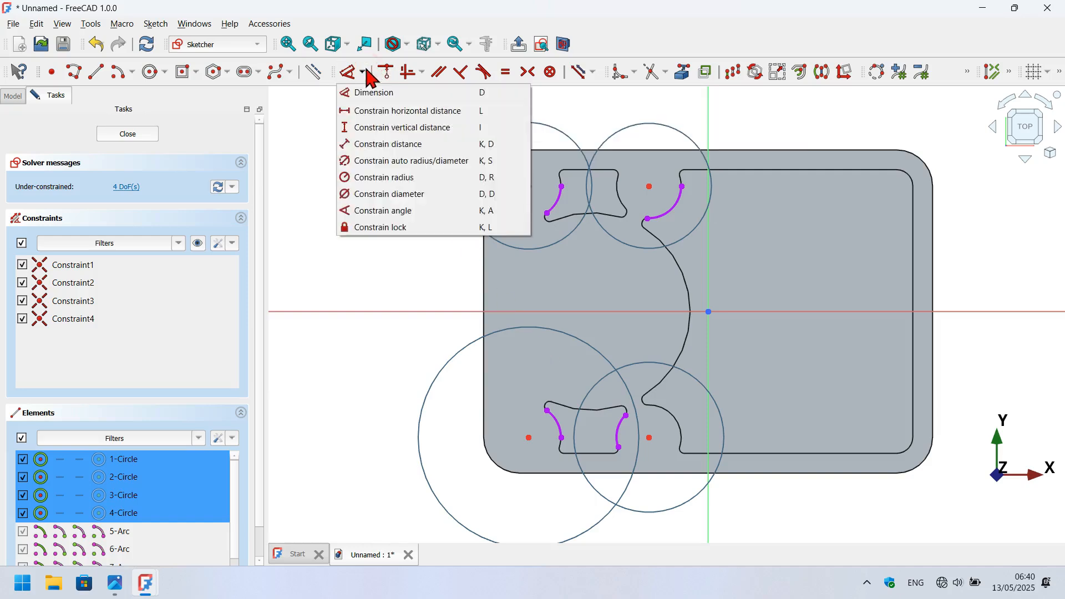
pyautogui.click(435, 194)
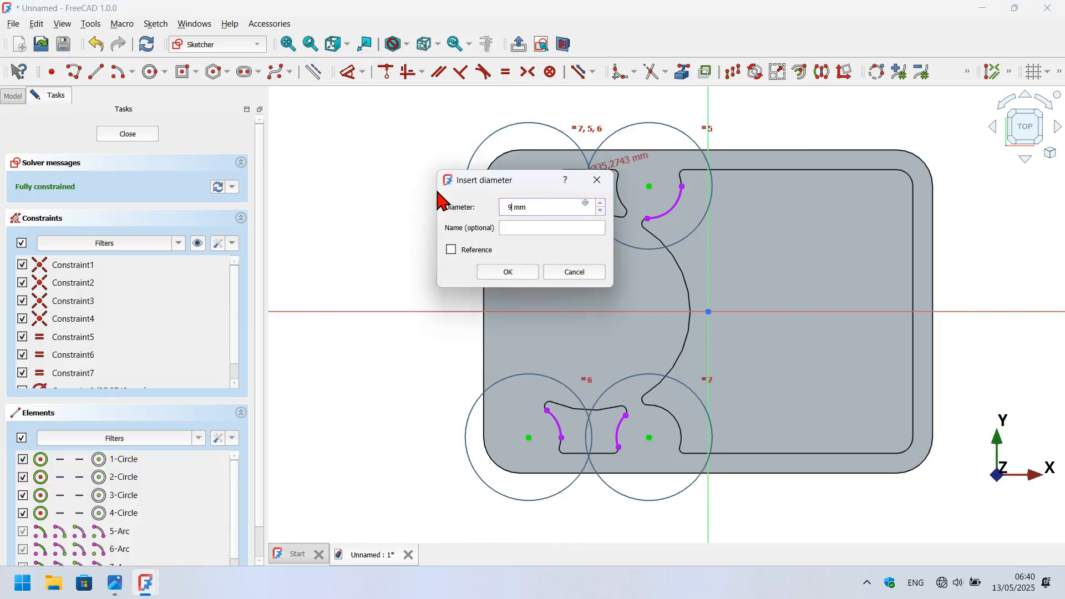
pyautogui.write('9')
pyautogui.press('Return')
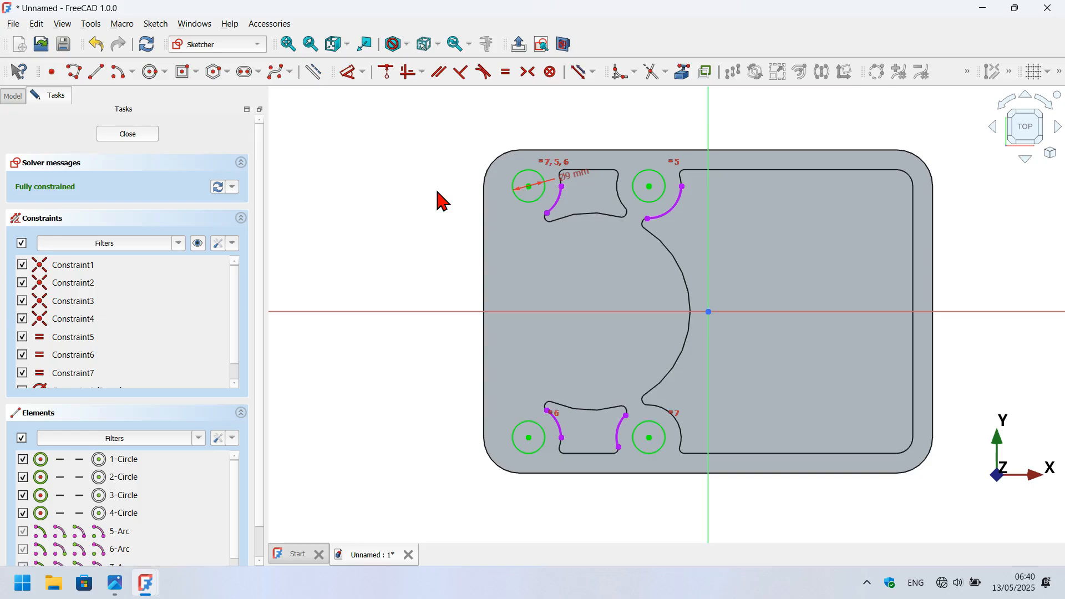
# Draw a rectangle about 106 mm high, centred on the X axis with one side on the Y axis, enclosing the block's +X half, and finish the sketch.
pyautogui.click(183, 73)
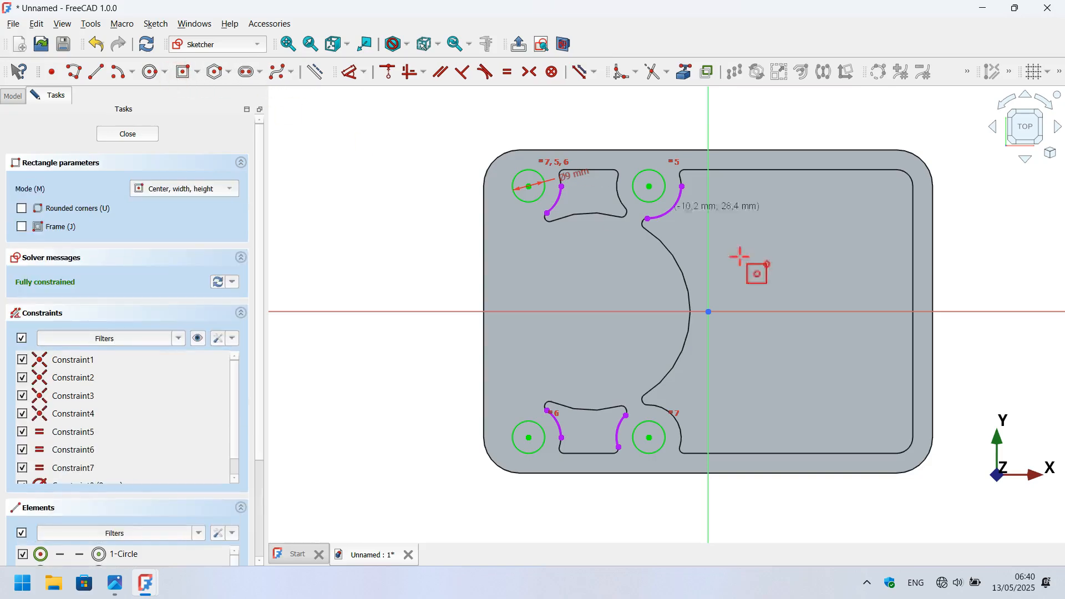
pyautogui.click(971, 313)
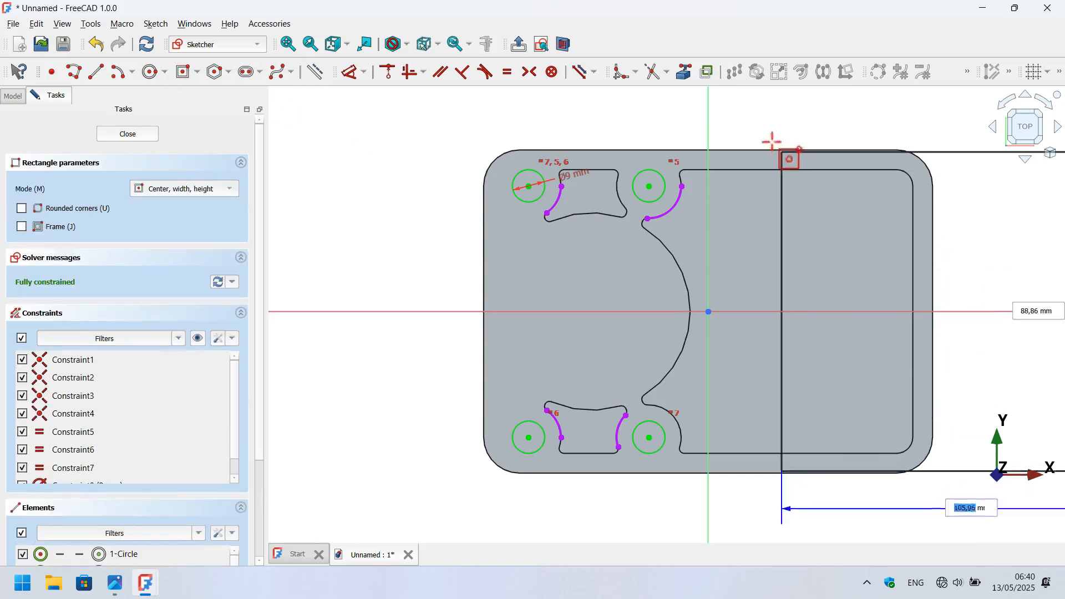
pyautogui.click(708, 119)
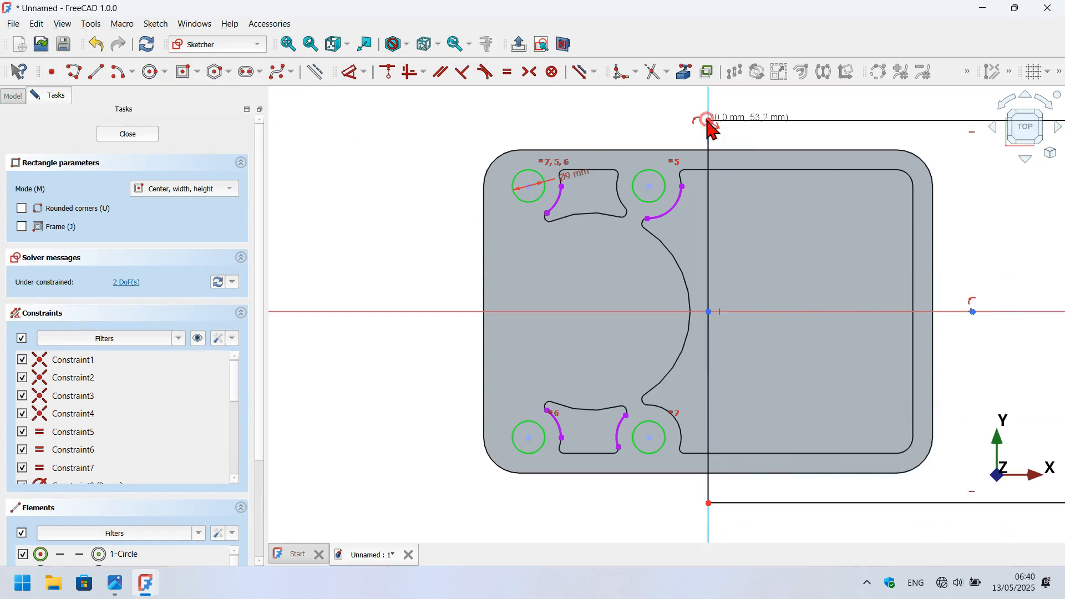
pyautogui.scroll(-3, 579, 271)
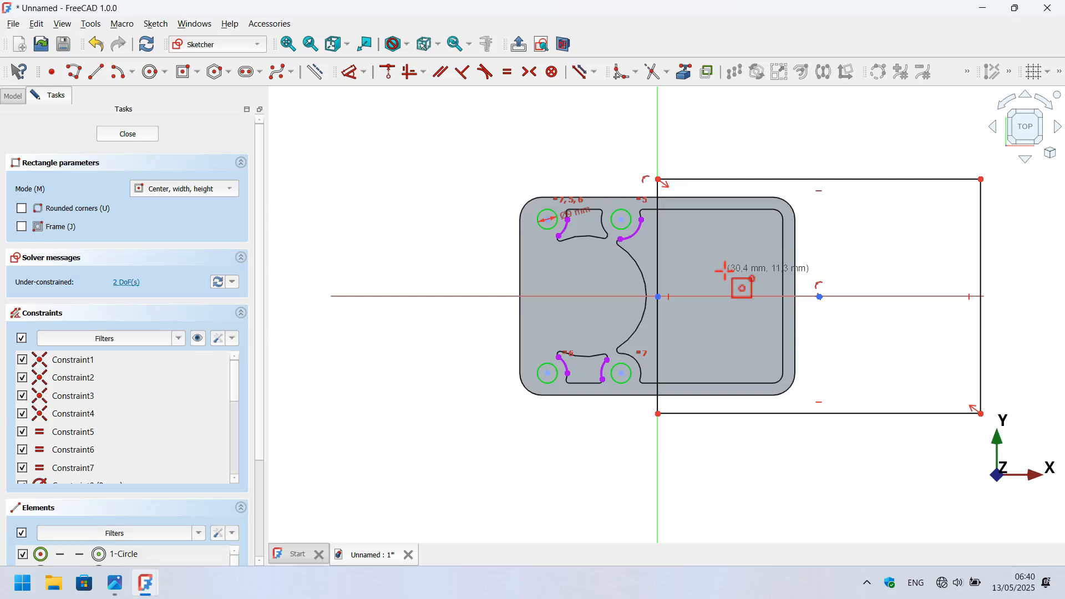
pyautogui.press('Escape')
pyautogui.press('Escape')
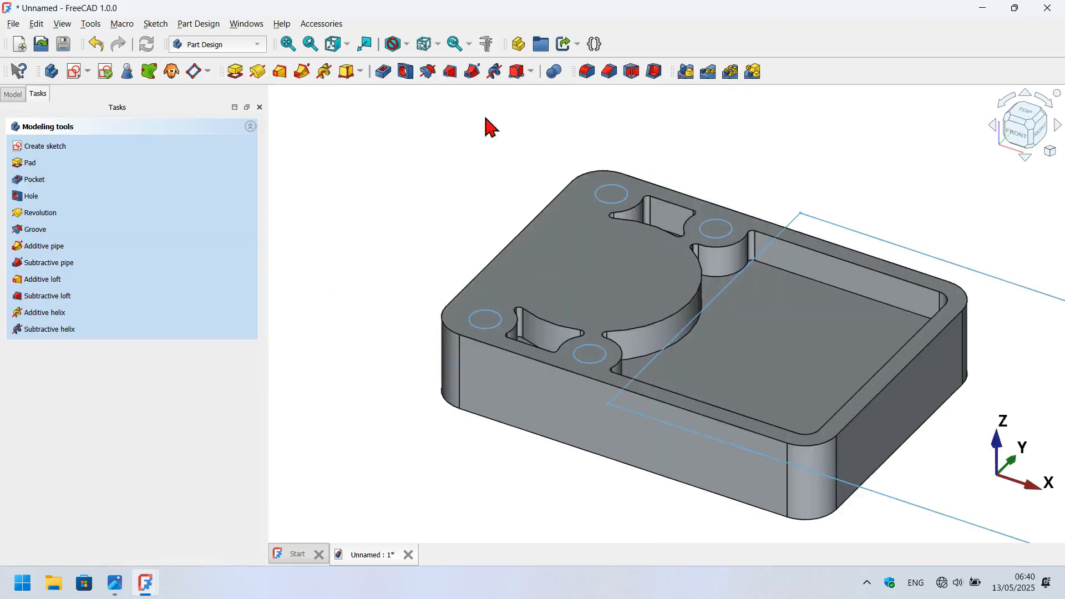
# Pocket the sketch through all, cutting the four boss holes and removing the block's +X half.
pyautogui.click(383, 71)
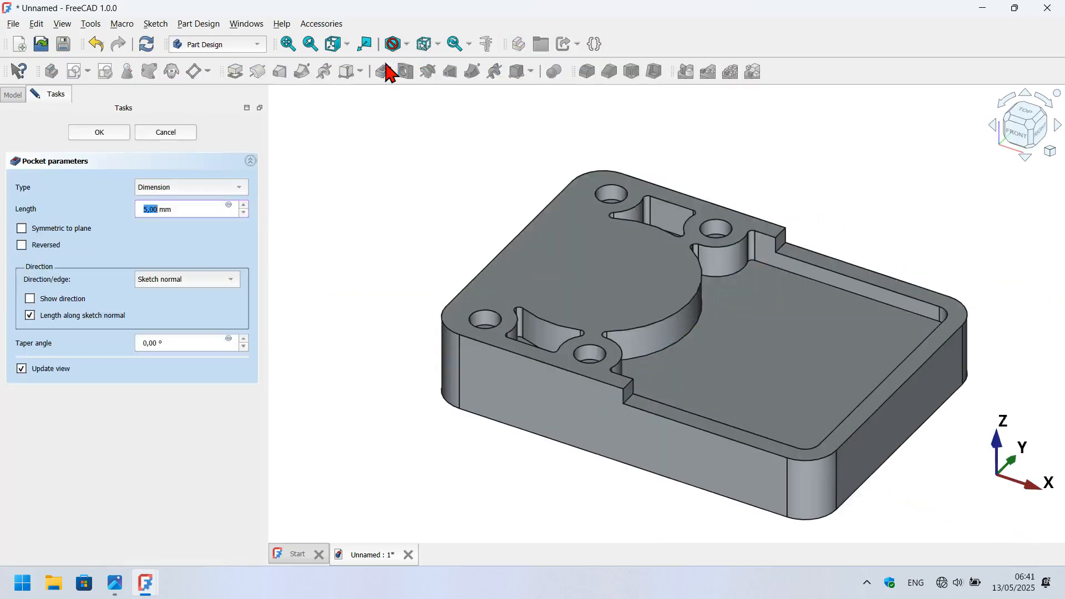
pyautogui.click(192, 188)
pyautogui.click(192, 205)
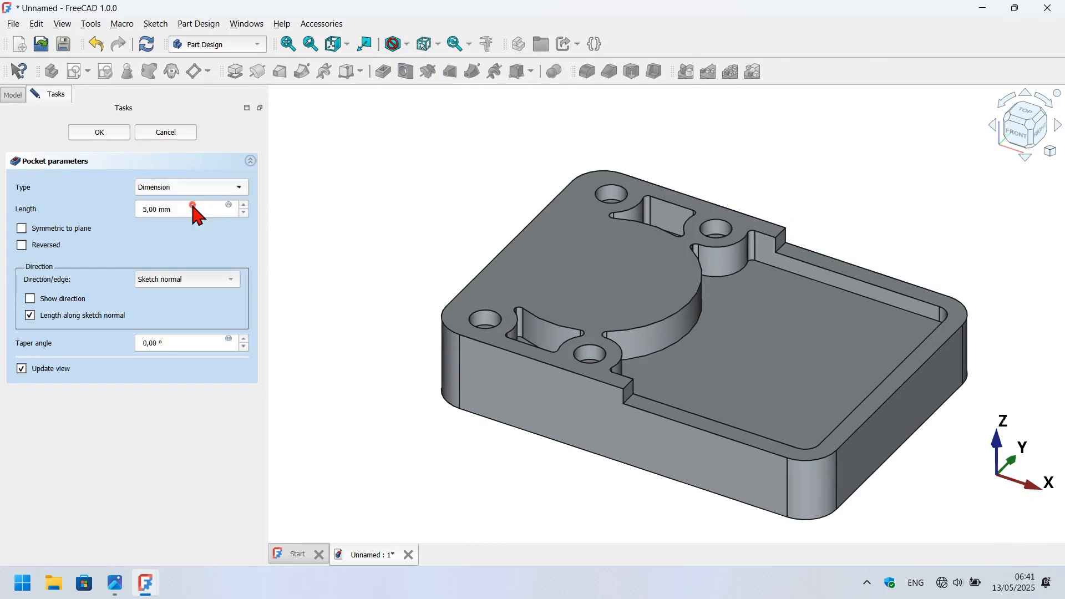
pyautogui.click(100, 132)
# Start a Hole feature from the circular edges of the four 9 mm holes on the block's underside.
pyautogui.moveTo(441, 228)
pyautogui.mouseDown(button='middle')
pyautogui.moveTo(711, 207)
pyautogui.moveTo(670, 185)
pyautogui.moveTo(456, 254)
pyautogui.mouseUp(button='middle')
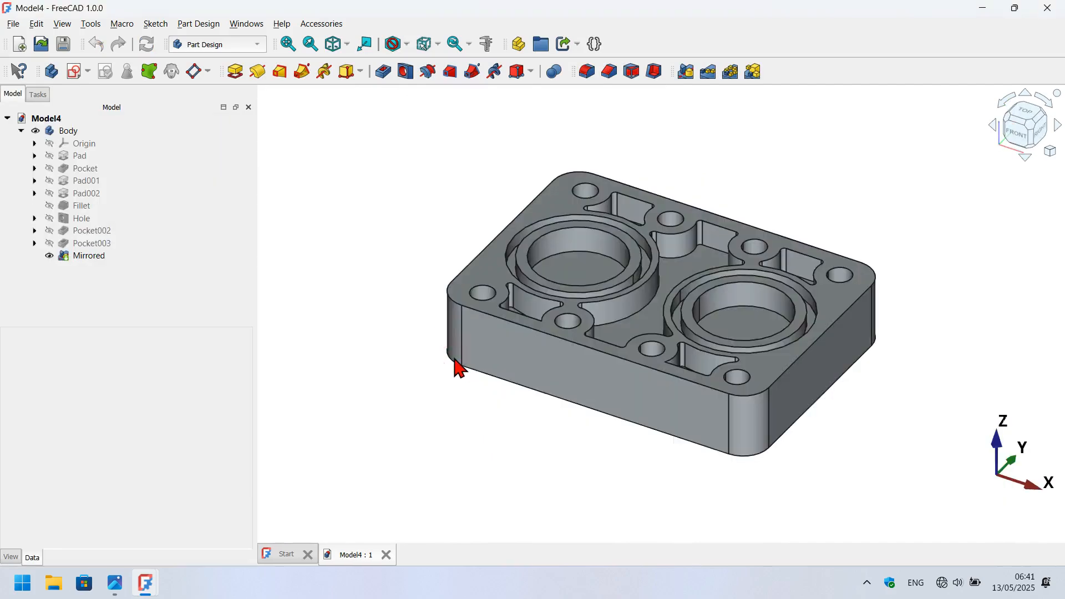
pyautogui.moveTo(533, 436); pyautogui.dragTo(598, 307, button='middle')
pyautogui.moveTo(573, 376); pyautogui.dragTo(578, 314, button='middle')
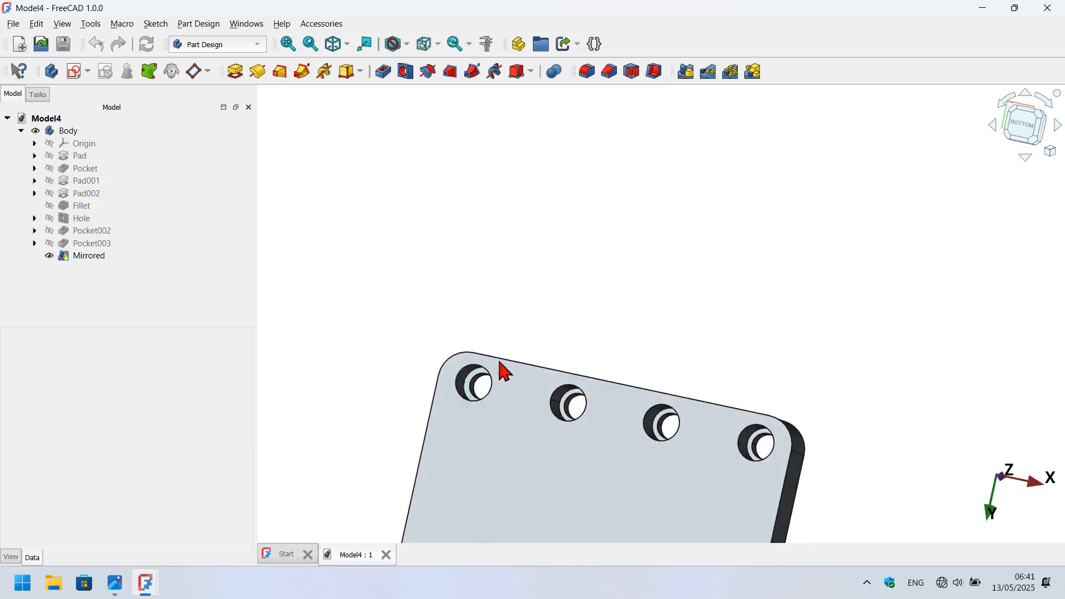
pyautogui.press('0')
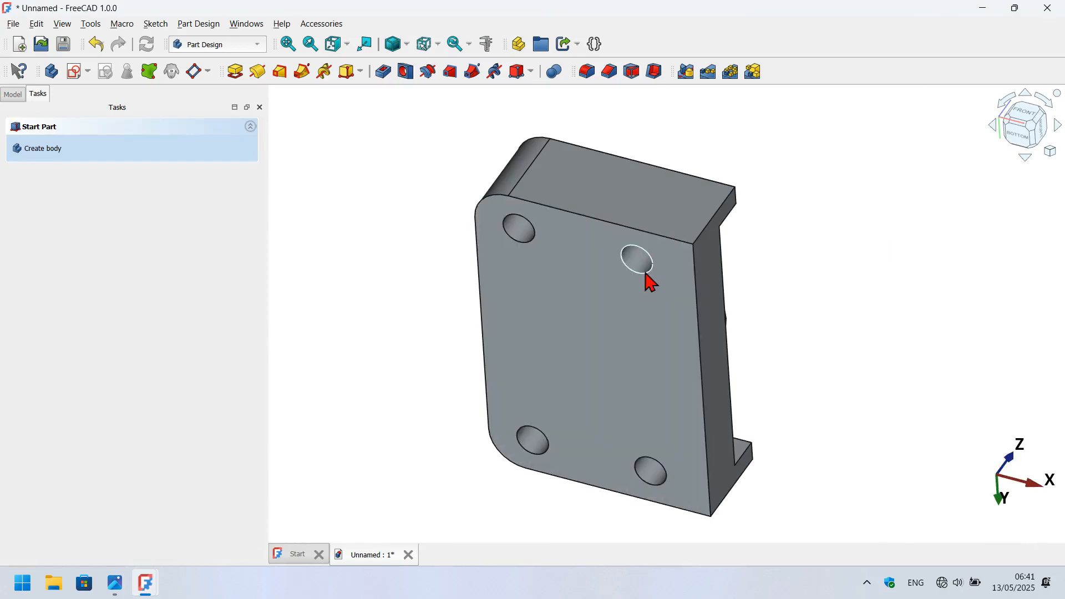
pyautogui.click(645, 273)
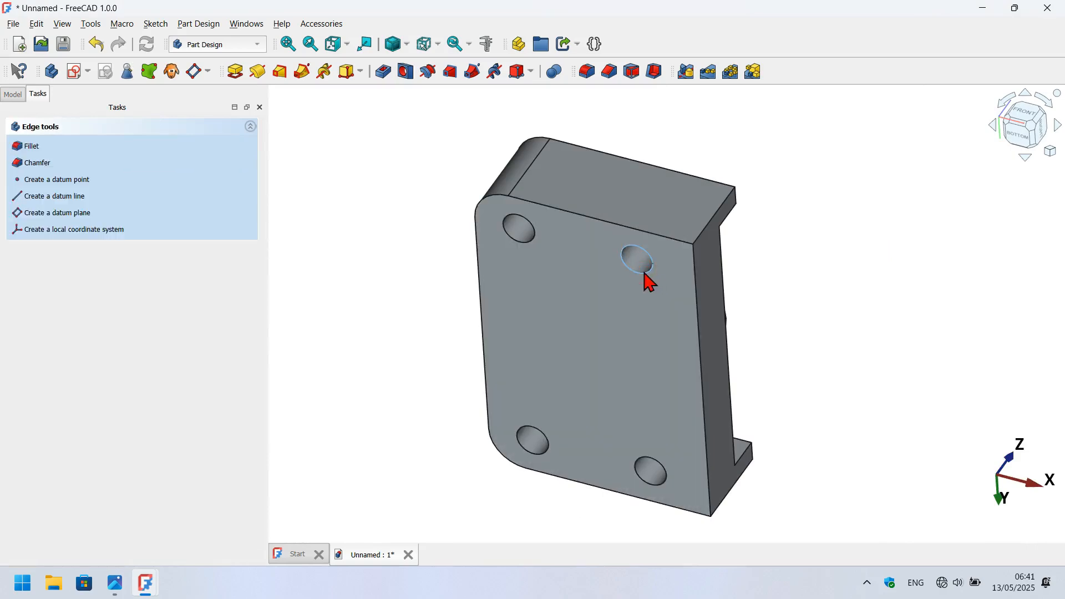
pyautogui.click(524, 240)
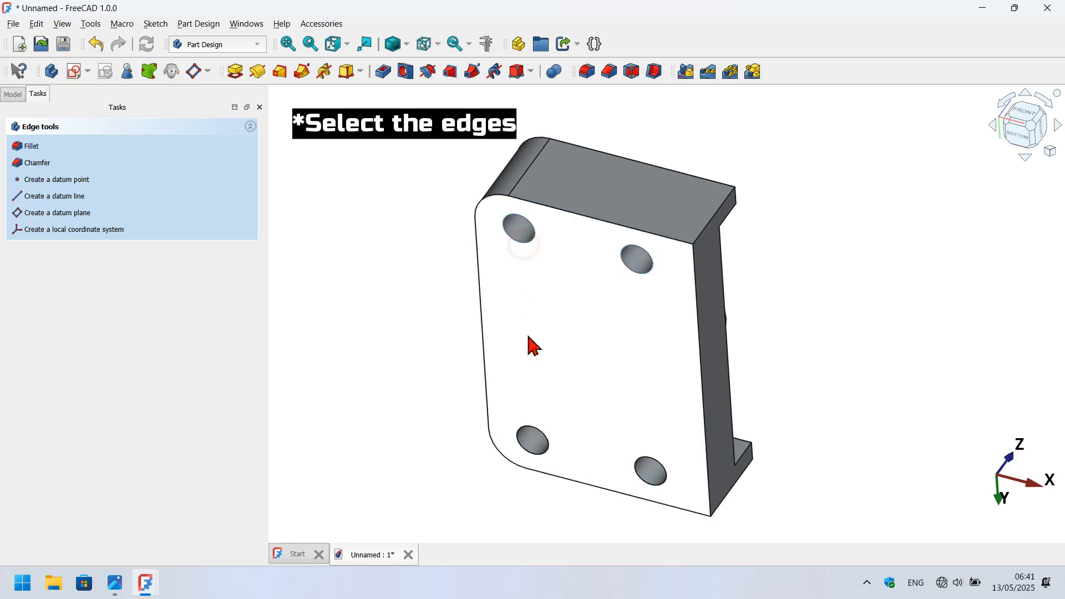
pyautogui.click(536, 433)
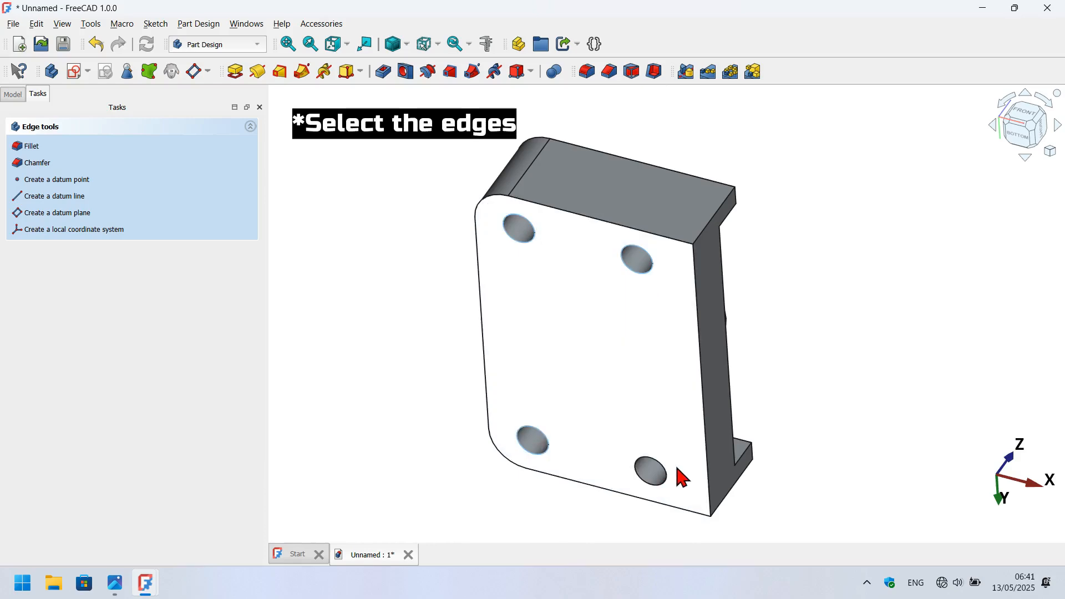
pyautogui.click(663, 474)
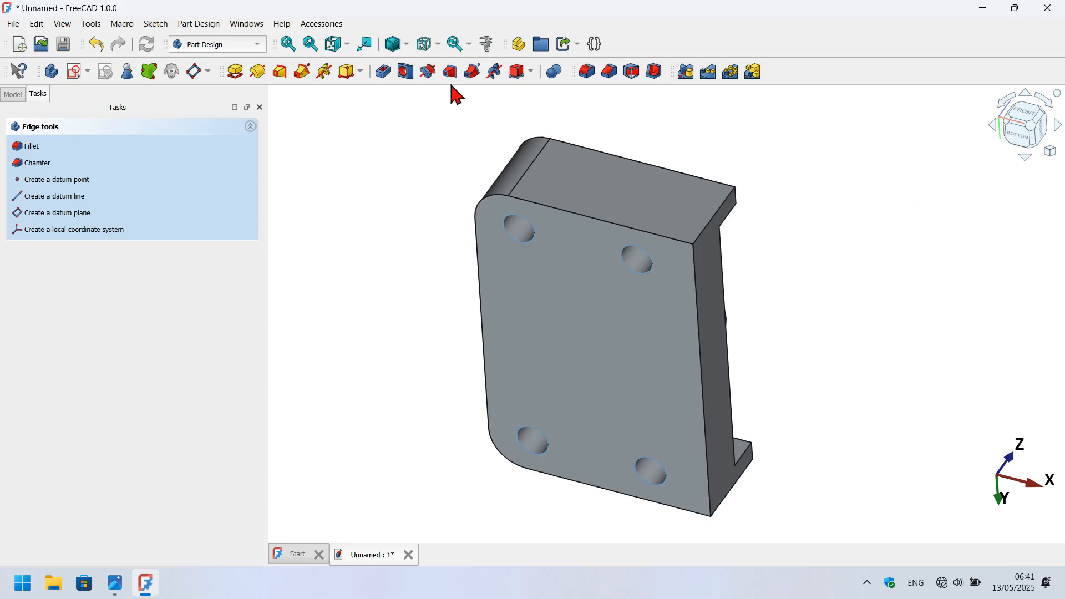
pyautogui.click(405, 73)
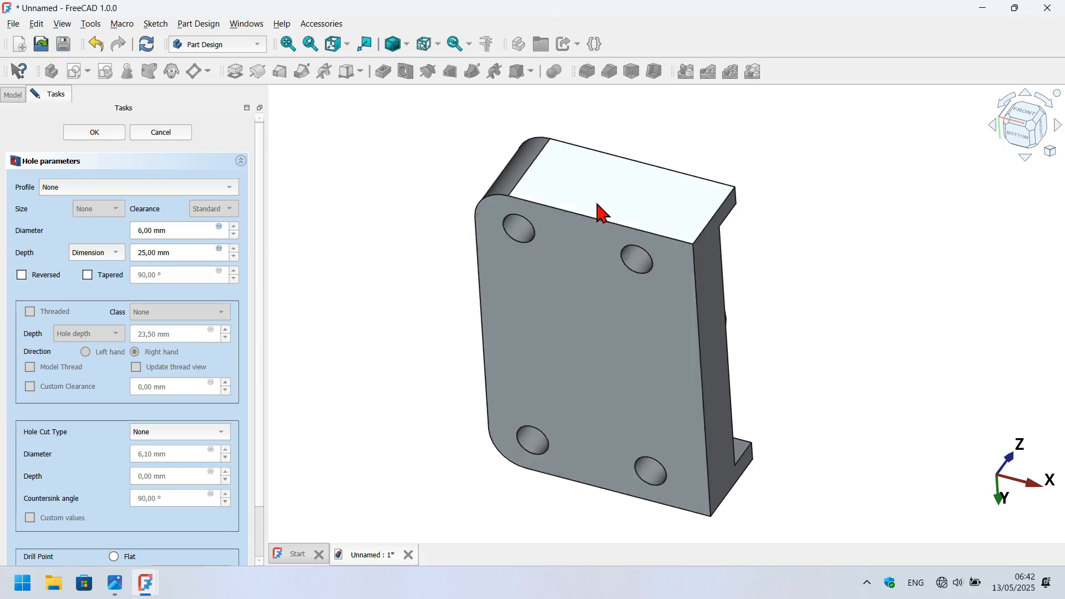
# Show the half block from the front with its interior pockets and holes visible through the outer faces.
pyautogui.click(884, 297)
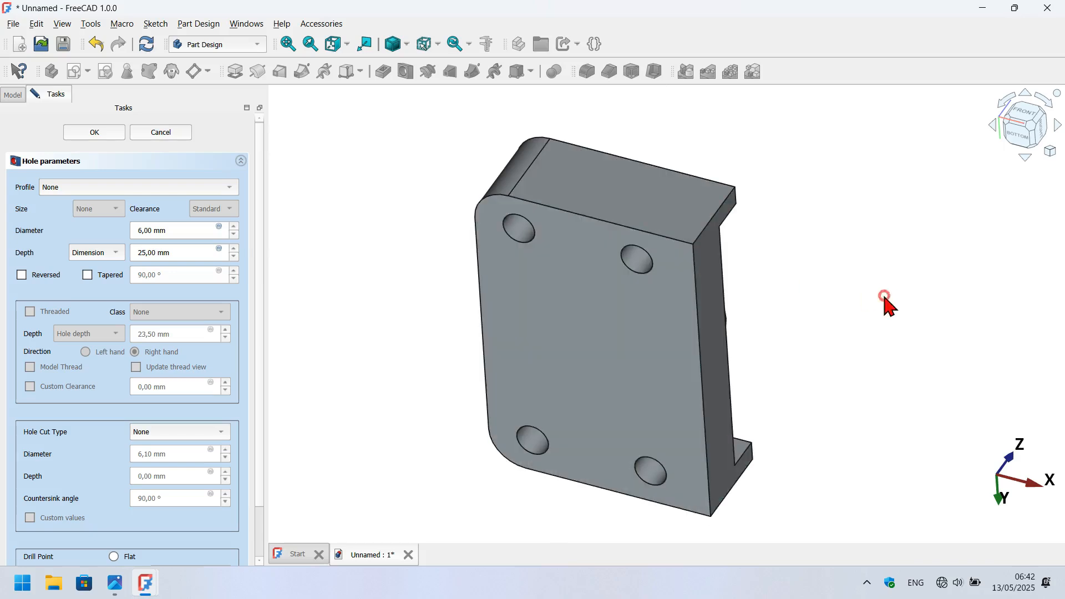
pyautogui.press('0')
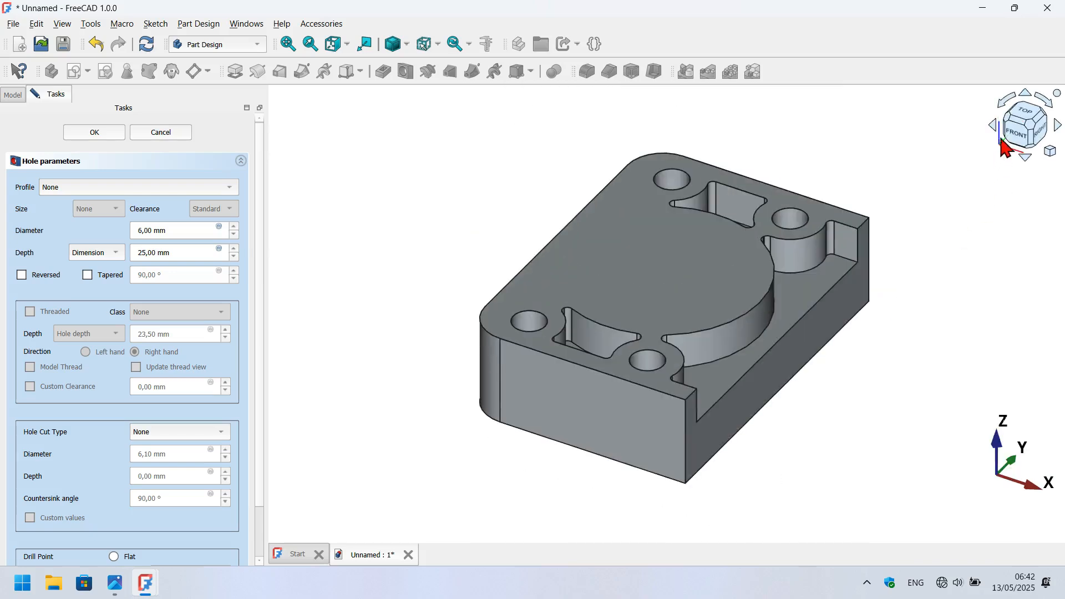
pyautogui.click(1018, 133)
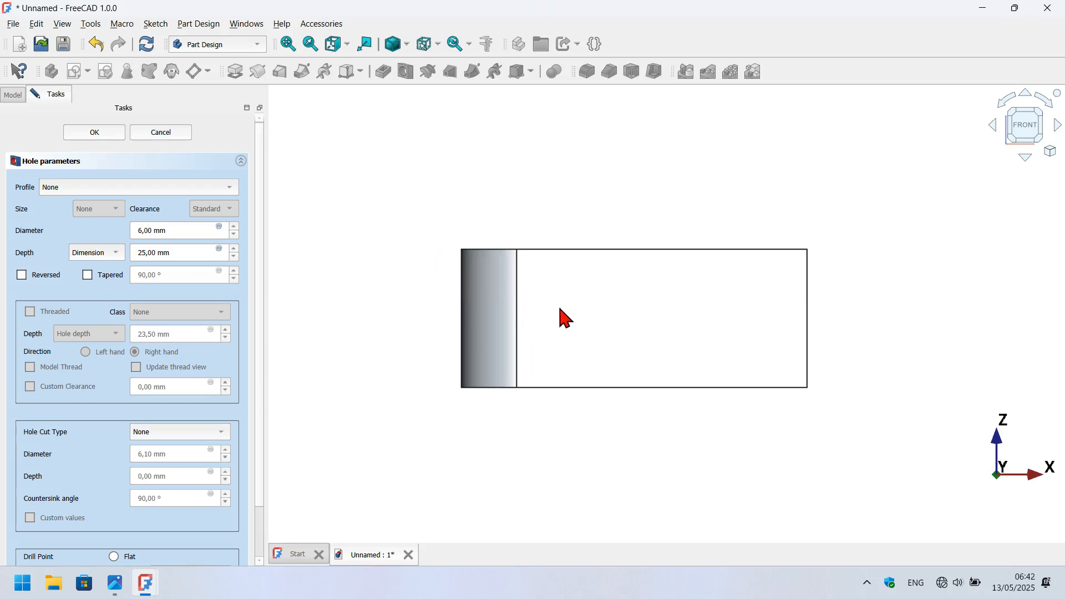
pyautogui.click(475, 281)
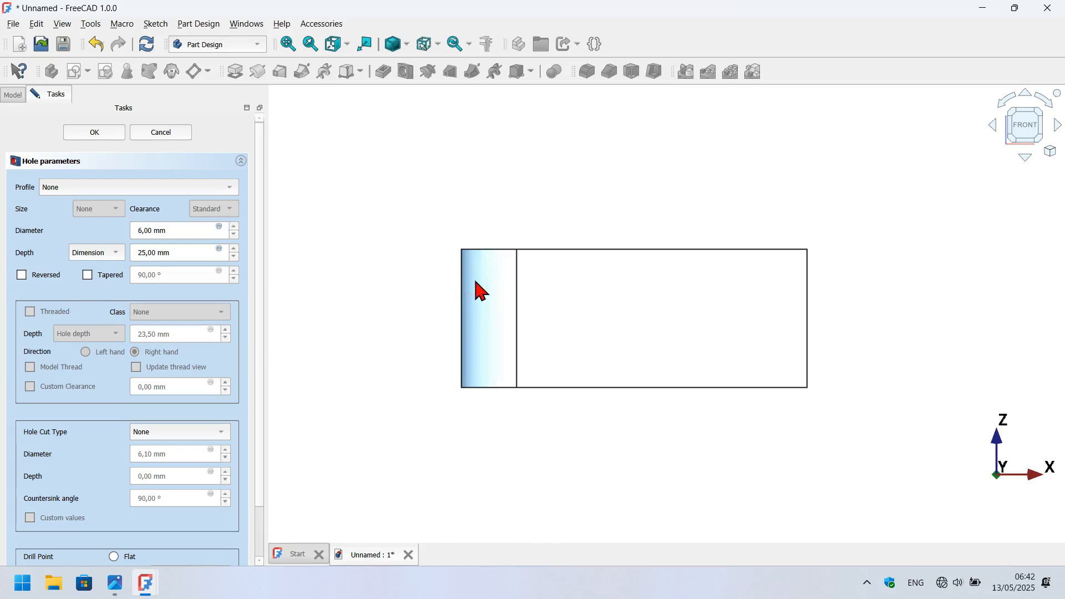
pyautogui.click(702, 160)
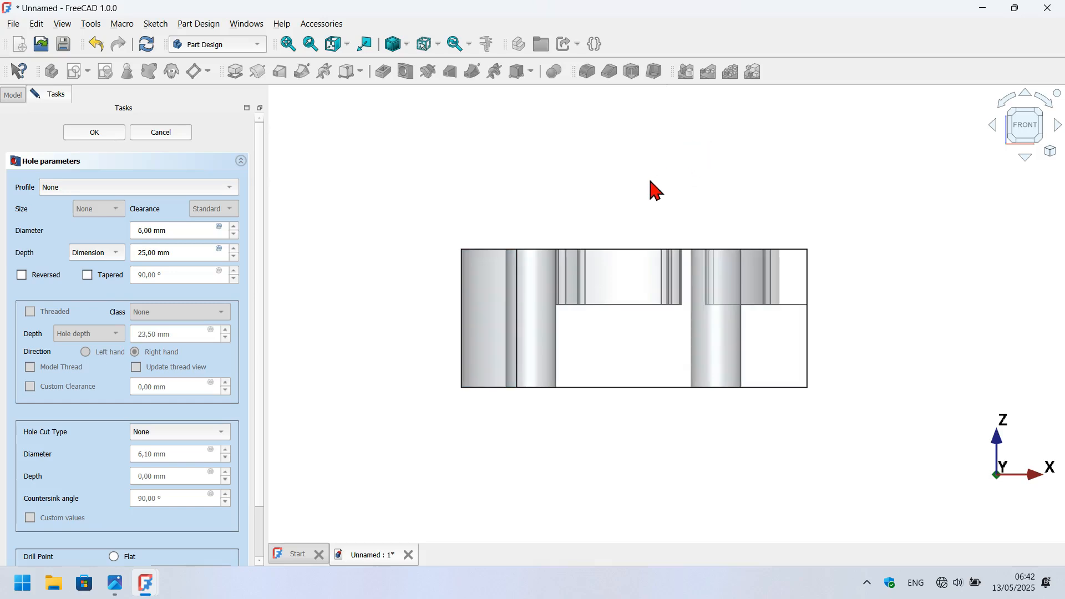
# Set the holes to 12 mm diameter and 17.5 mm depth, and reverse their direction so they cut into the block from the underside.
pyautogui.tripleClick(197, 235)
pyautogui.tripleClick(198, 248)
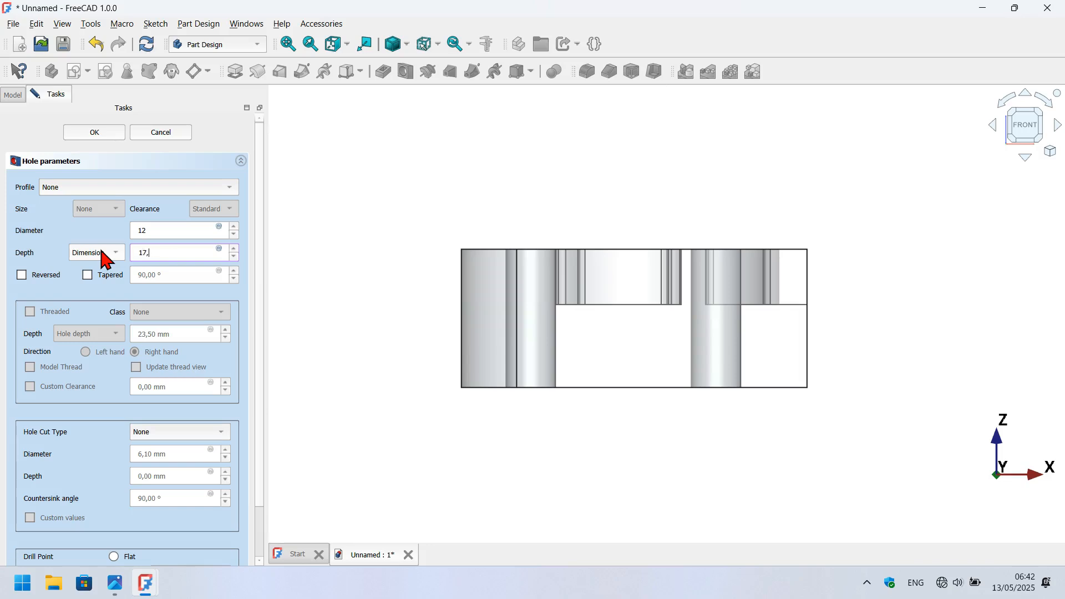
pyautogui.click(382, 217)
pyautogui.click(46, 274)
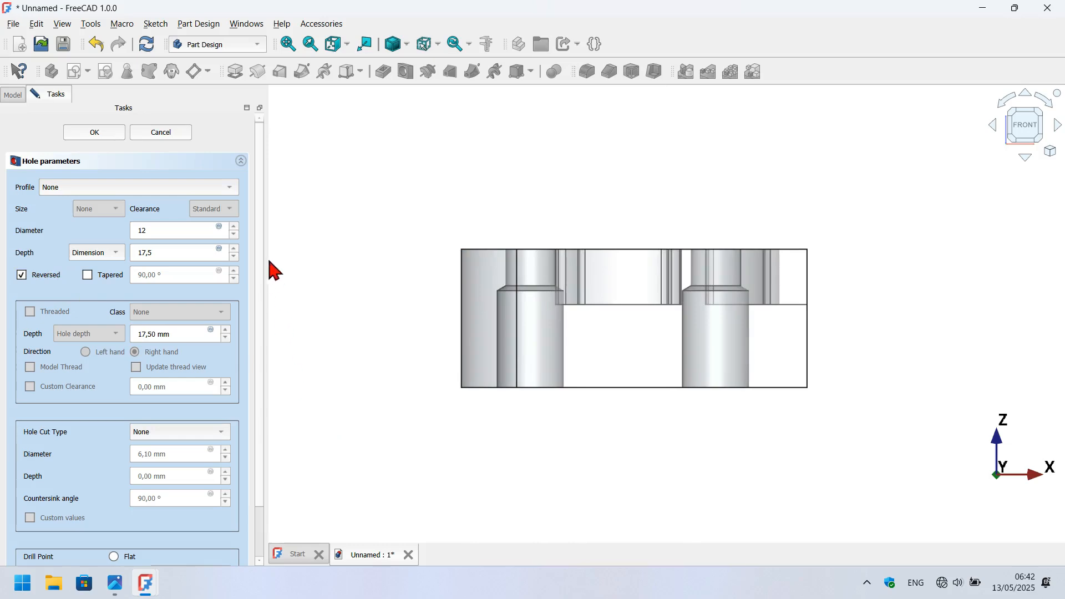
# Change the drill point of the four holes to flat and complete the Hole feature.
pyautogui.moveTo(260, 236); pyautogui.dragTo(259, 391)
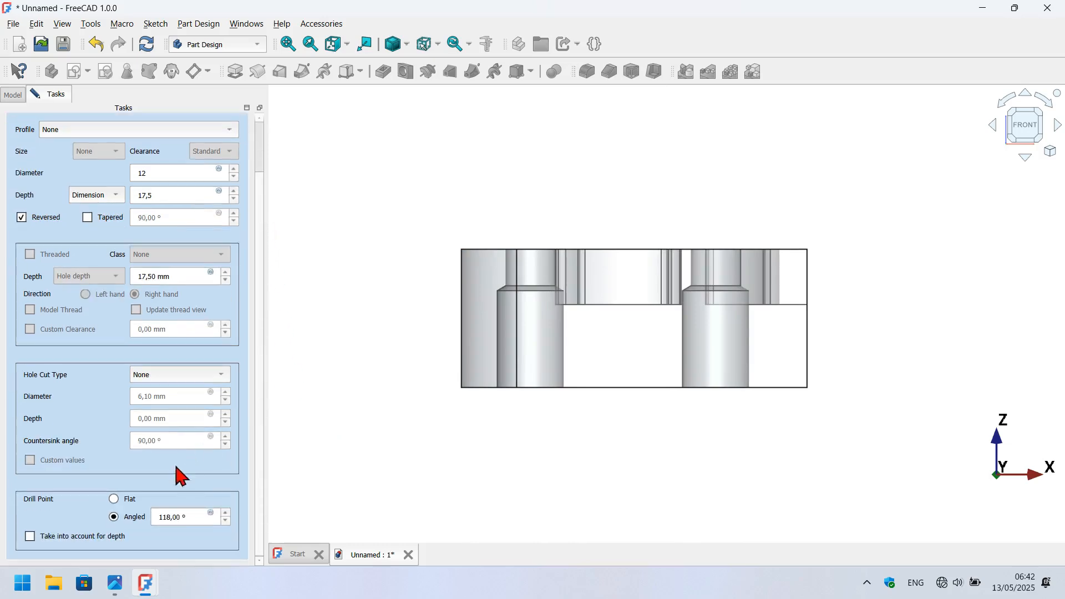
pyautogui.click(123, 501)
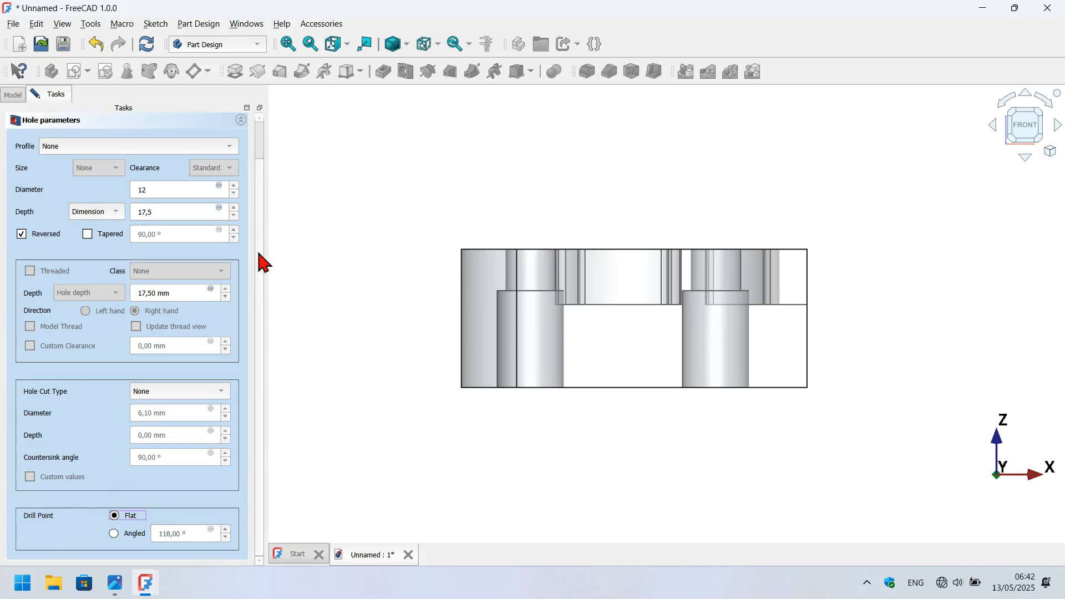
pyautogui.moveTo(257, 253); pyautogui.dragTo(260, 148)
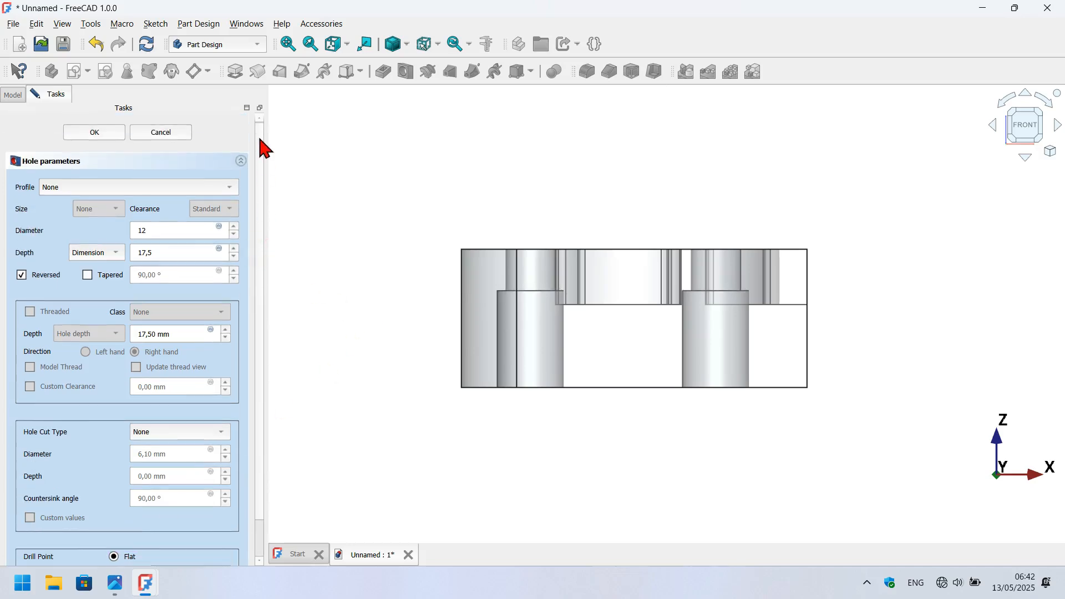
pyautogui.click(99, 133)
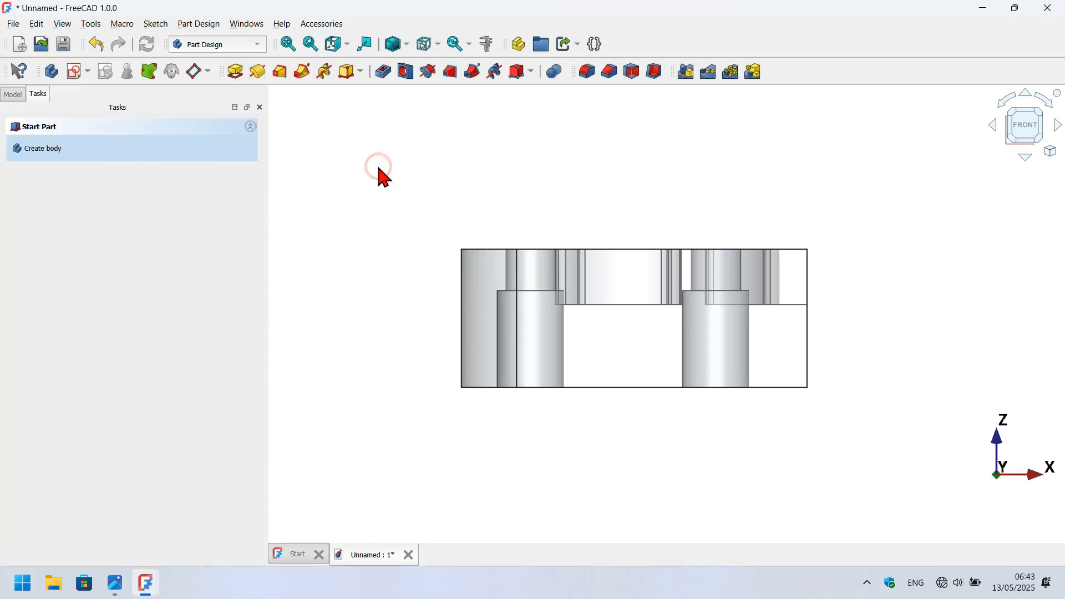
# Show the half block in isometric view and turn off its transparency.
pyautogui.press('0')
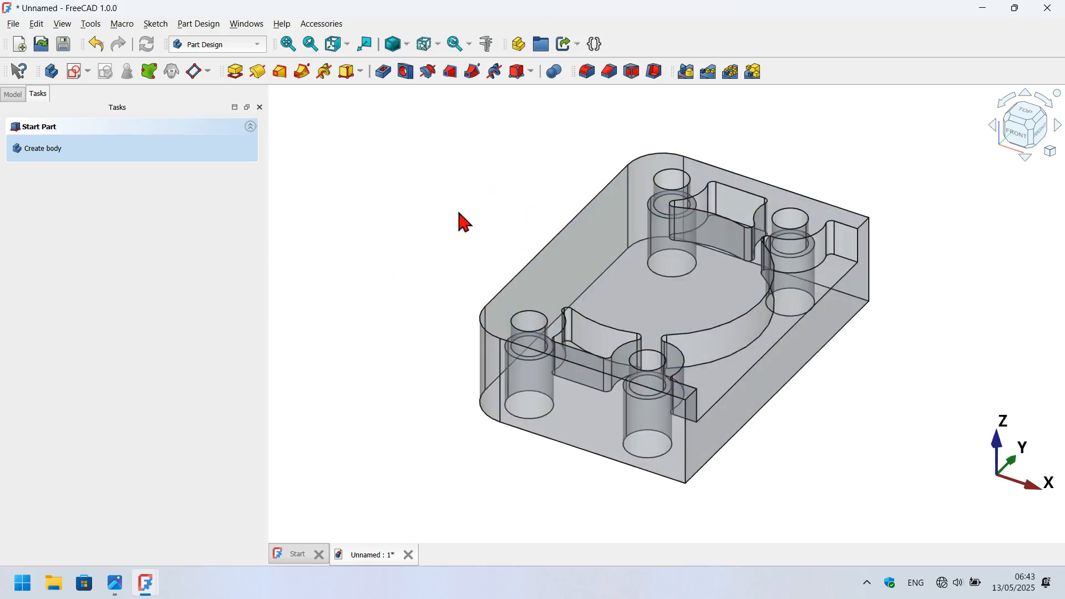
pyautogui.click(642, 290)
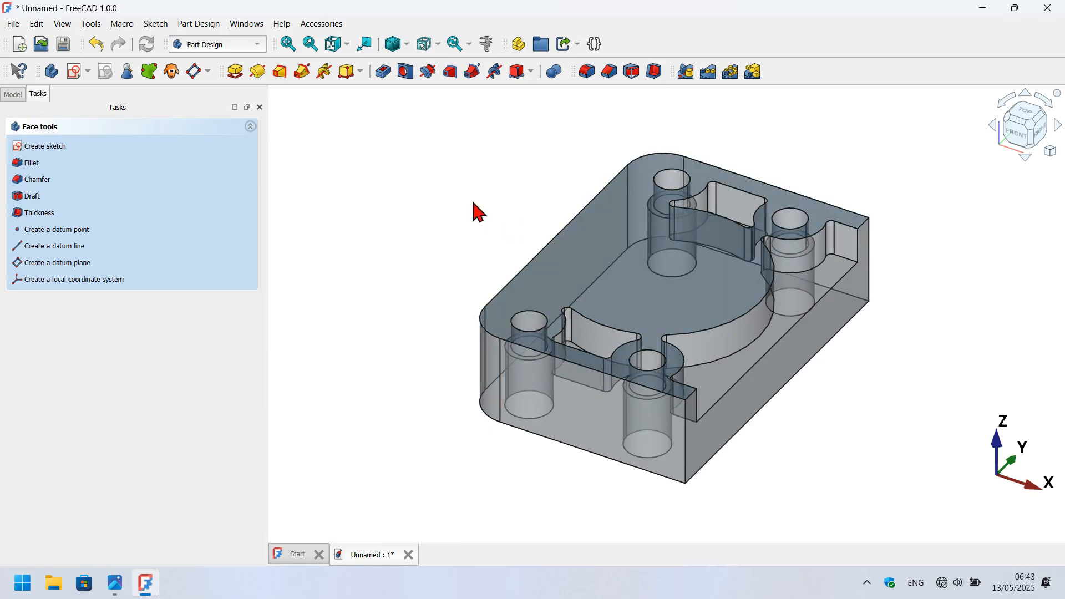
pyautogui.click(62, 24)
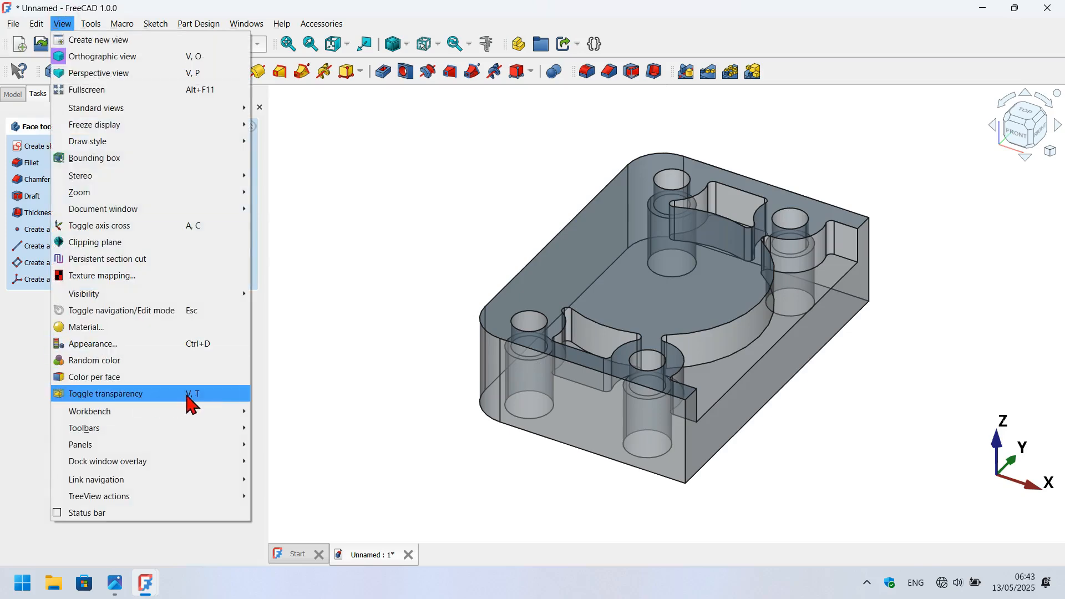
pyautogui.click(222, 391)
pyautogui.click(467, 434)
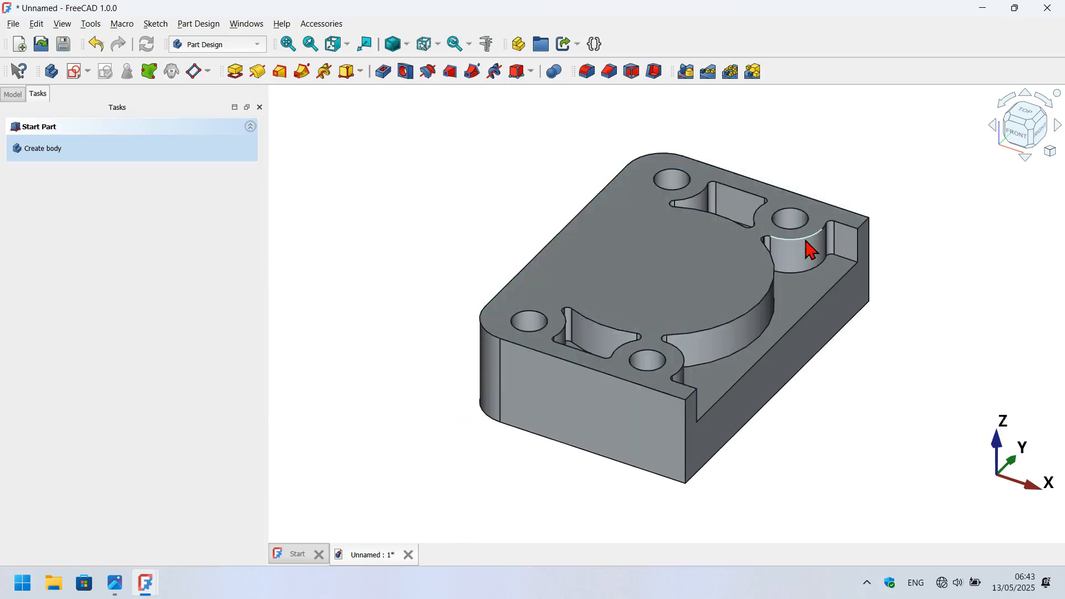
# Start a sketch on the pocket's recessed floor, section the view at the sketch plane, and project the large boss arc as external geometry.
pyautogui.click(789, 301)
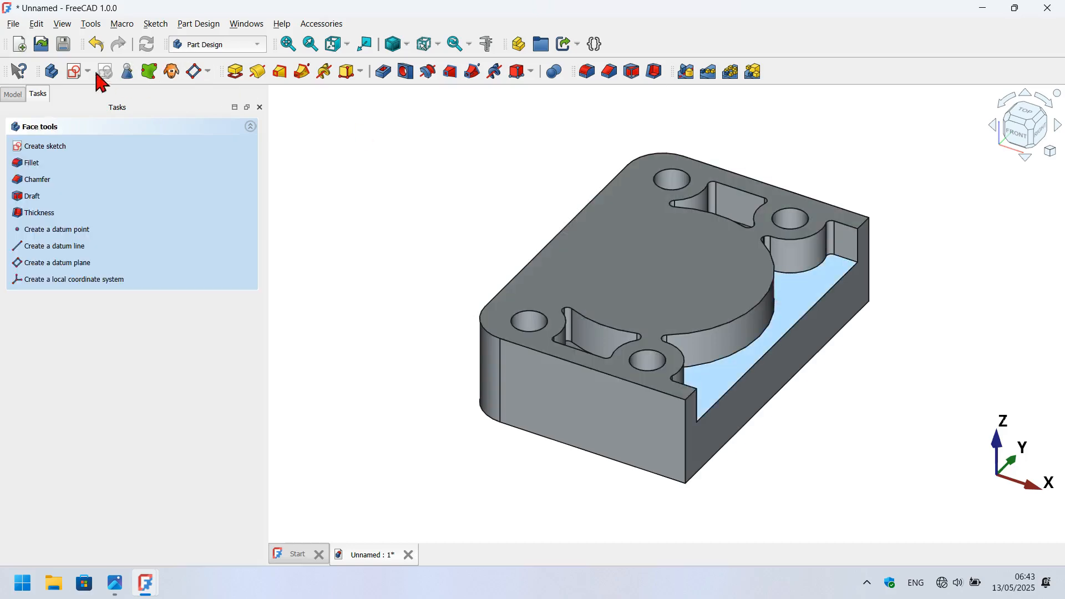
pyautogui.click(76, 72)
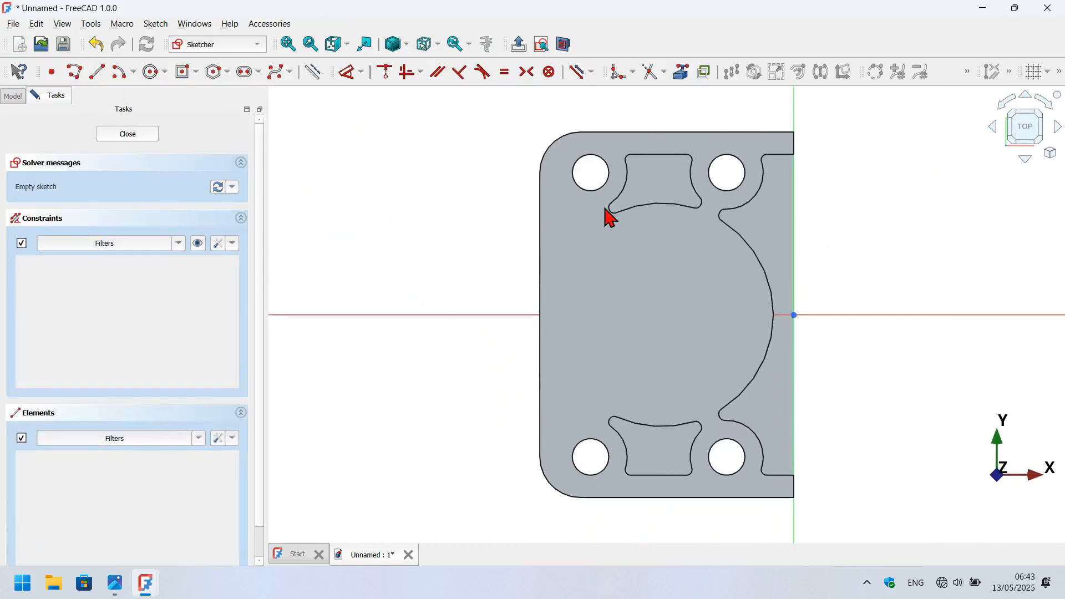
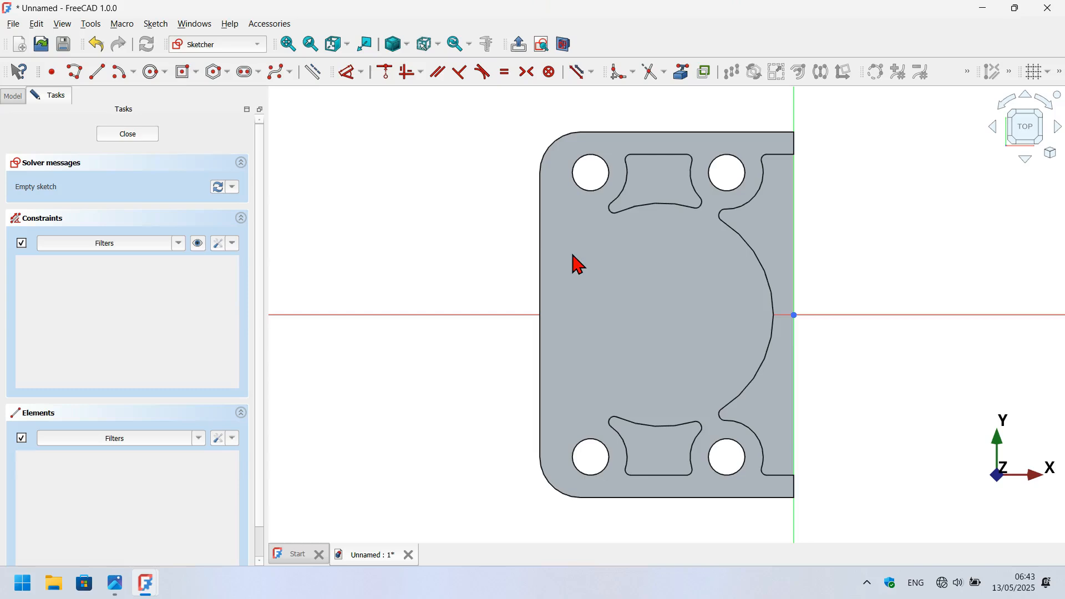
pyautogui.click(564, 44)
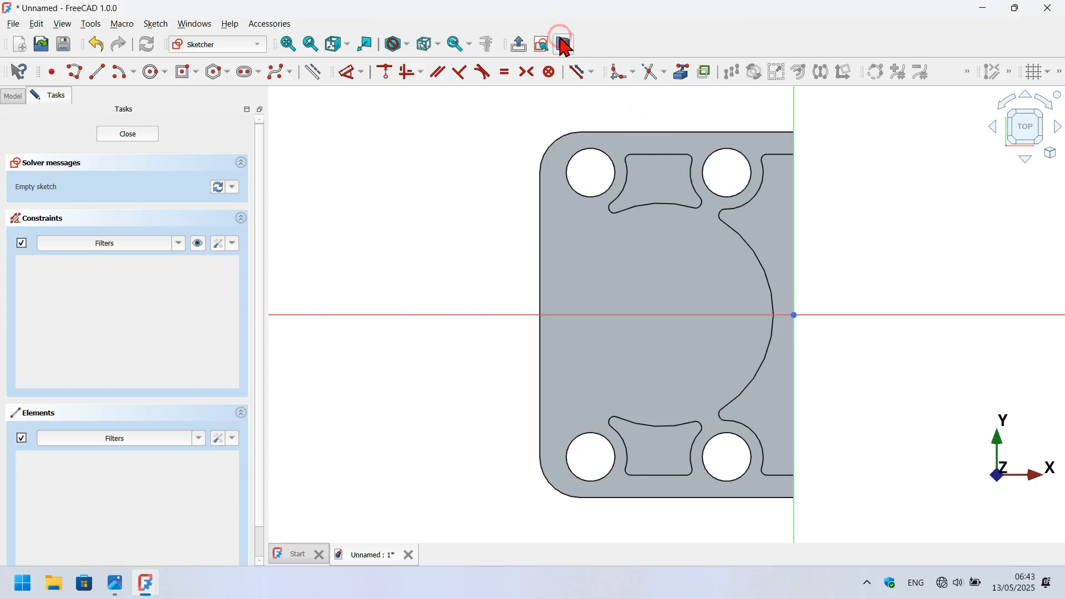
pyautogui.click(684, 70)
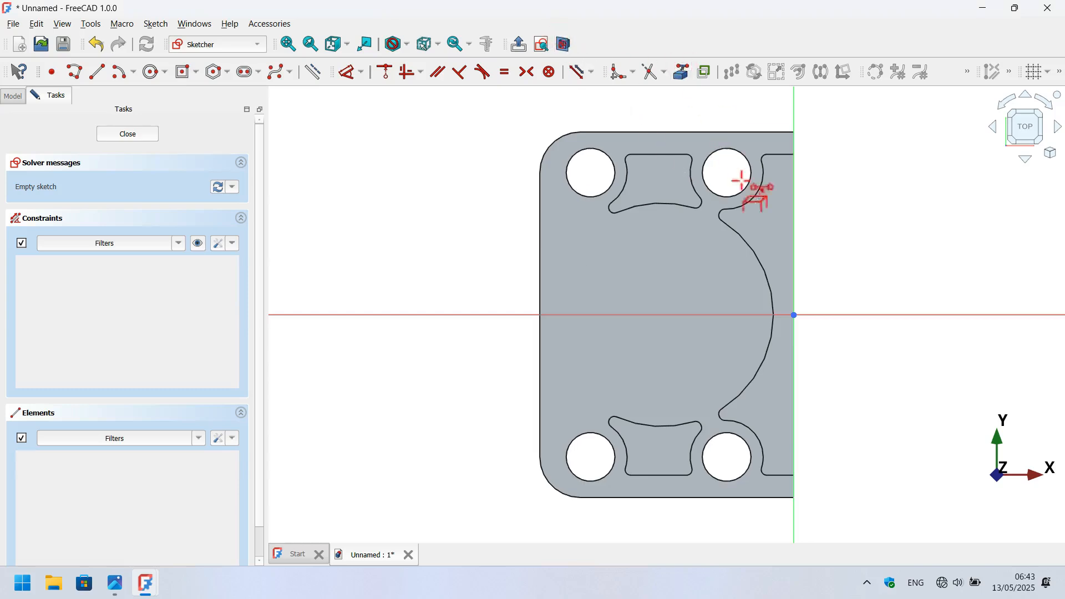
pyautogui.click(750, 248)
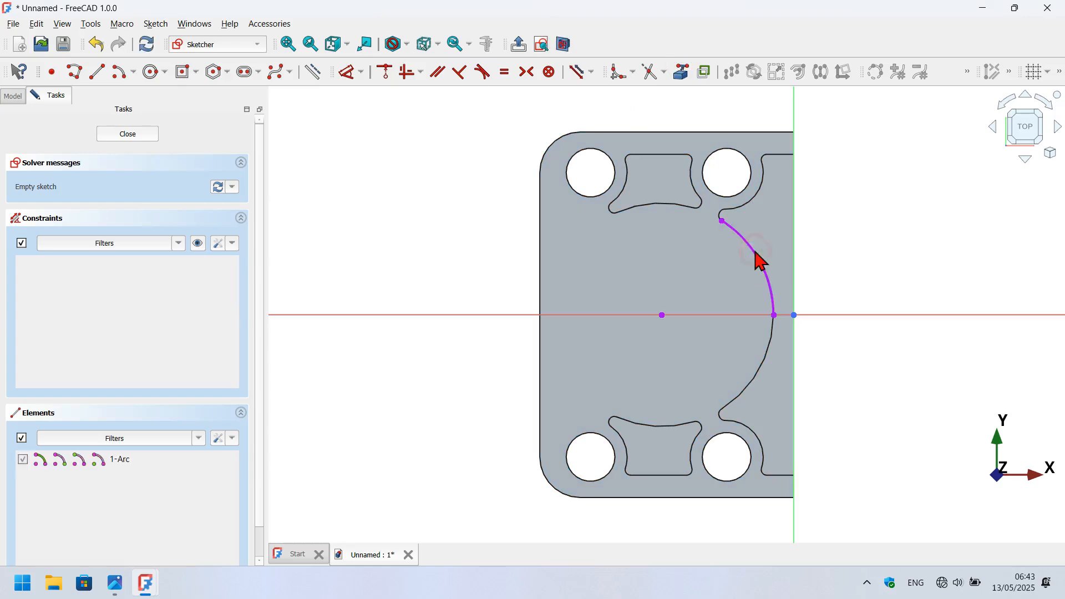
# Draw a 35 mm diameter circle centred on the projected arc's centre and finish the sketch.
pyautogui.click(148, 71)
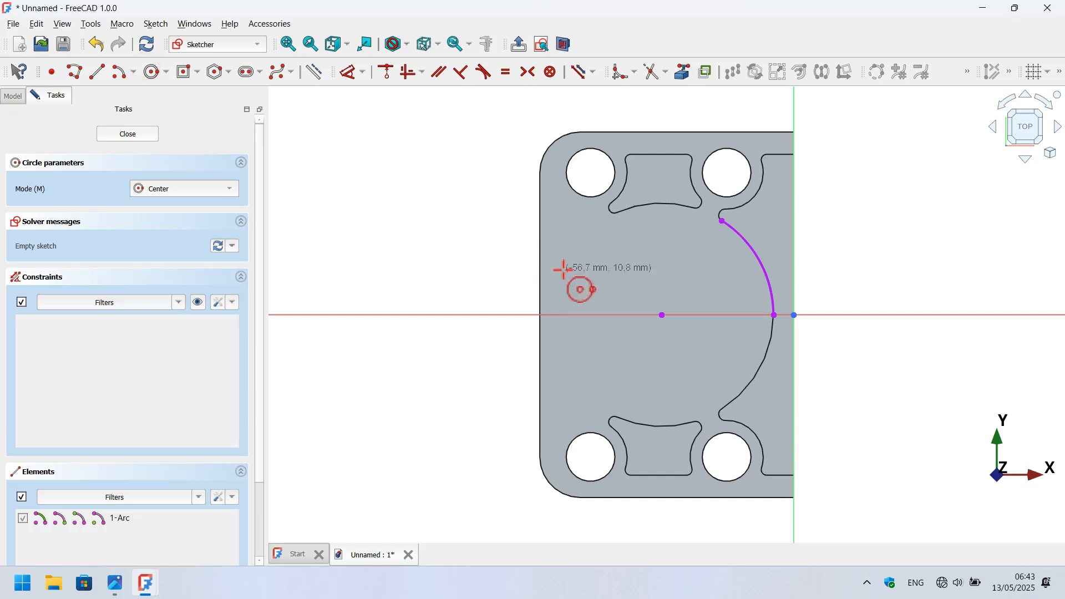
pyautogui.click(662, 315)
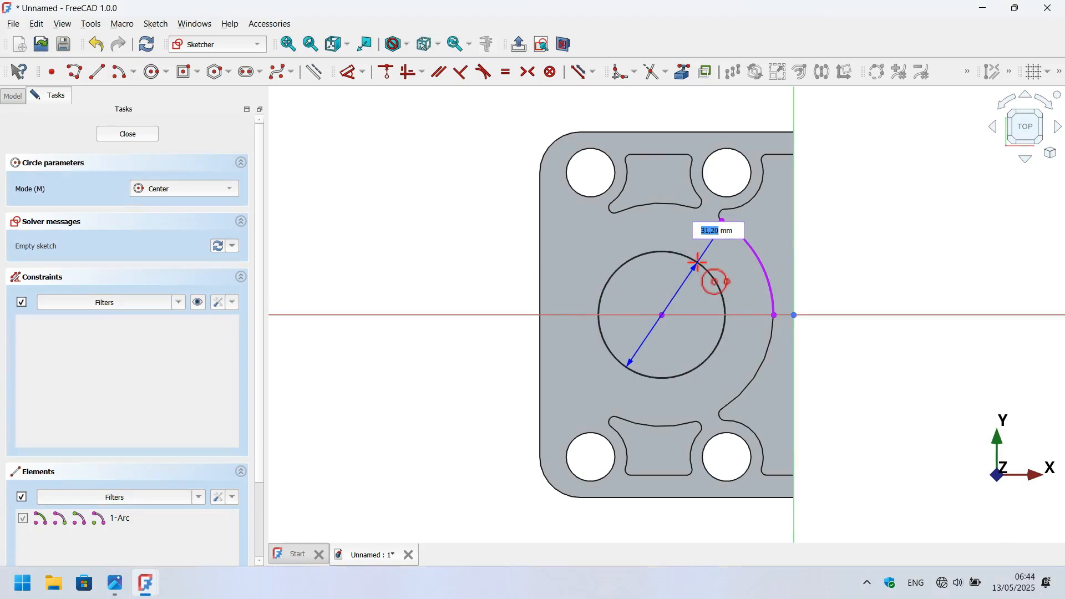
pyautogui.press('Return')
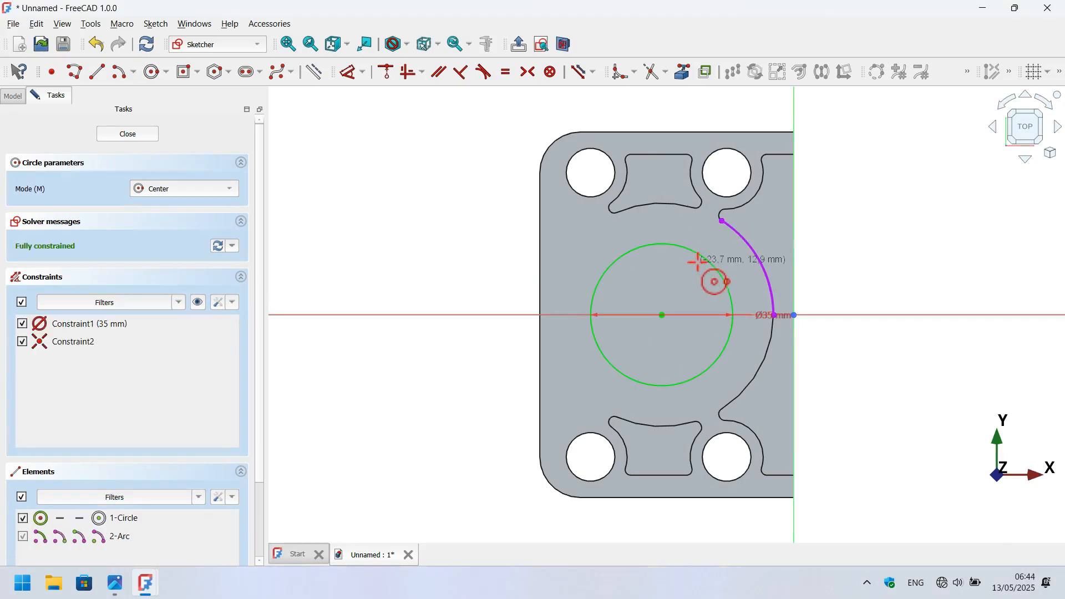
pyautogui.press('Escape')
pyautogui.press('Escape')
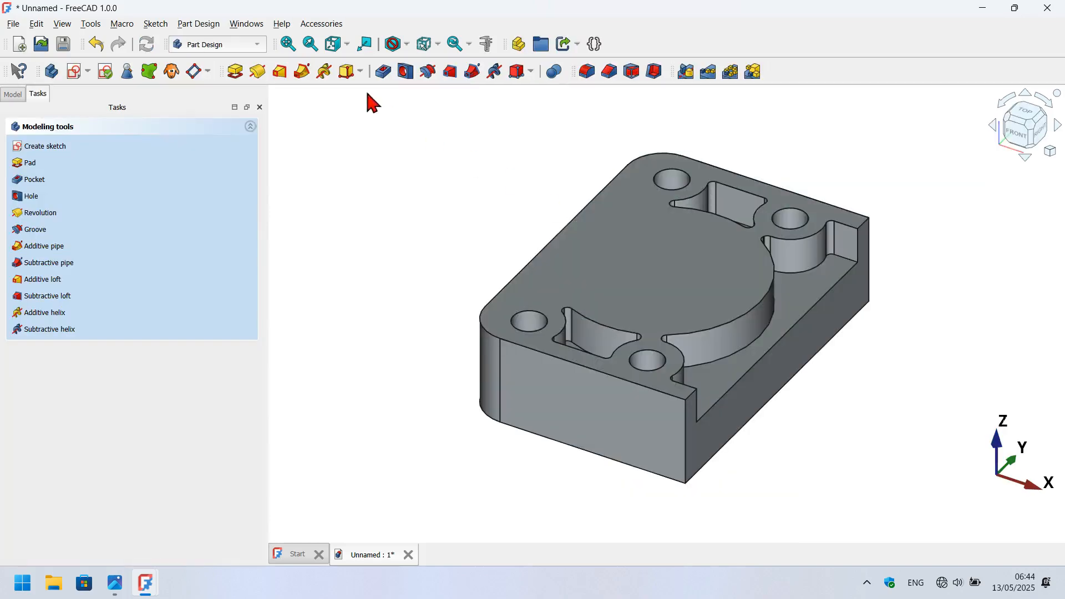
# Pocket the 35 mm circle through all with the direction reversed, cutting up through the large boss.
pyautogui.click(383, 72)
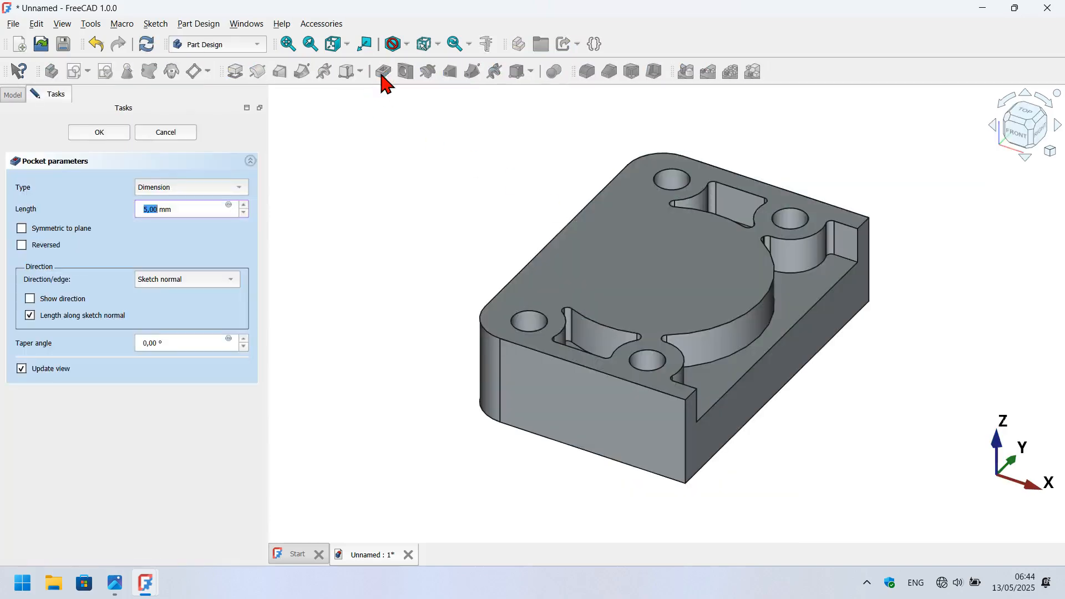
pyautogui.click(55, 244)
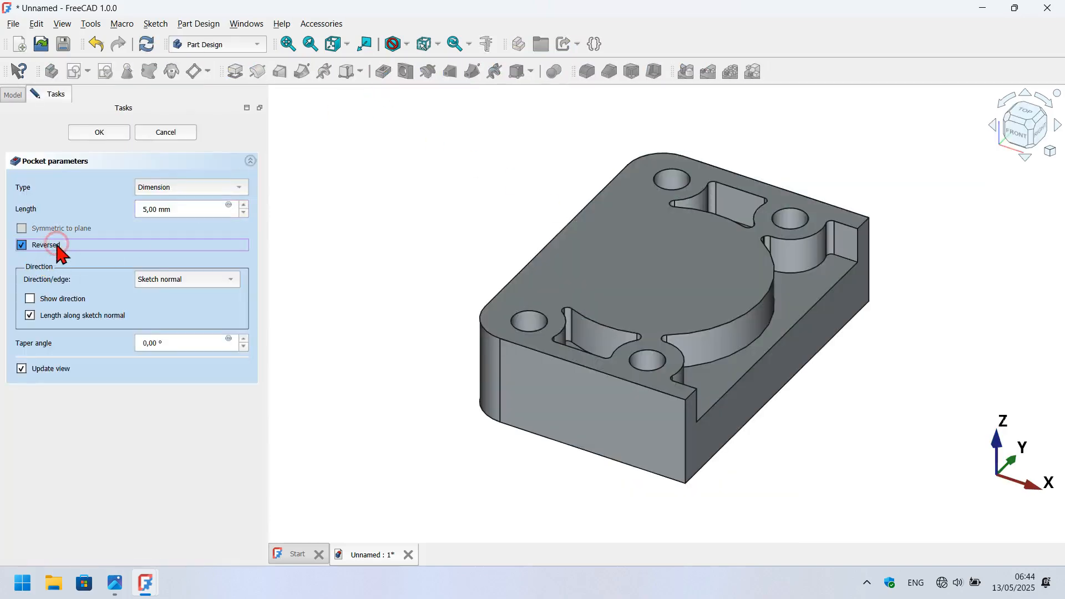
pyautogui.click(217, 187)
pyautogui.click(178, 201)
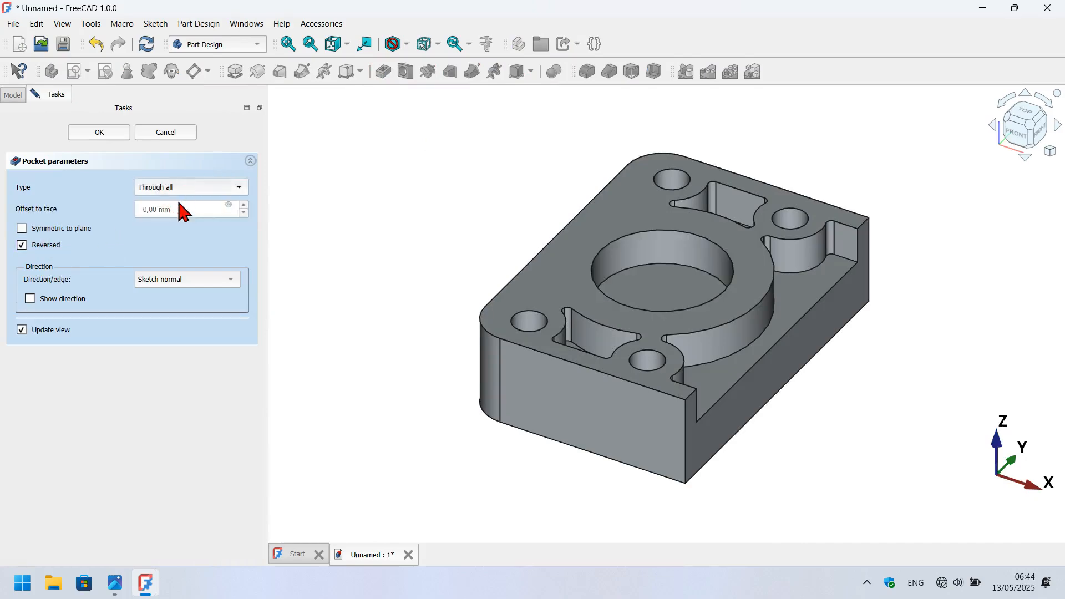
pyautogui.click(100, 133)
# Start a sketch on the block's top face and examine the ring recess in the finished Model4 part.
pyautogui.click(607, 221)
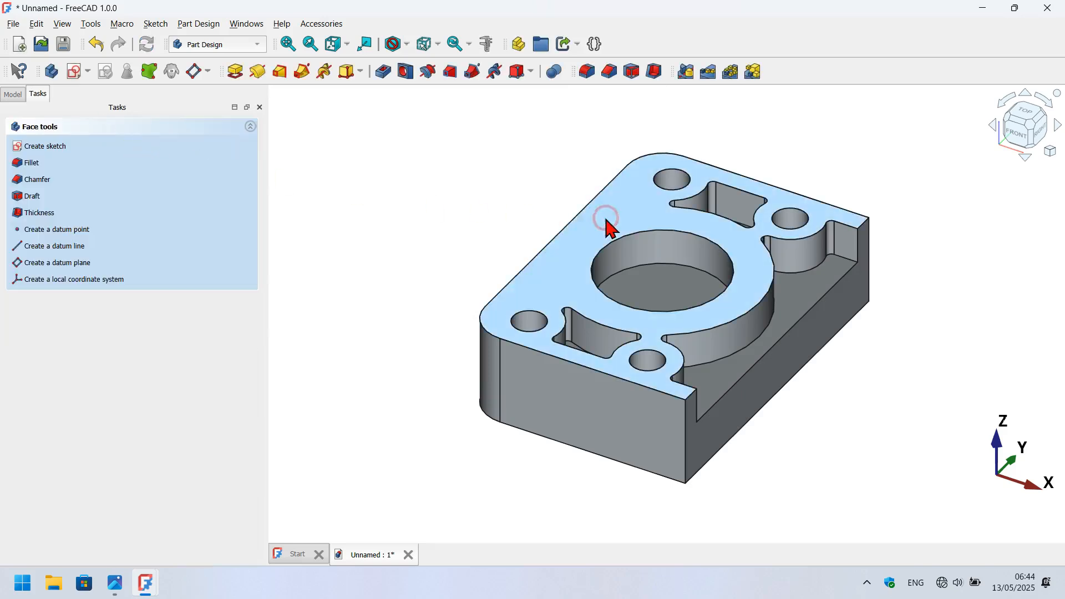
pyautogui.click(76, 72)
pyautogui.hotkey('alt', 'Tab')
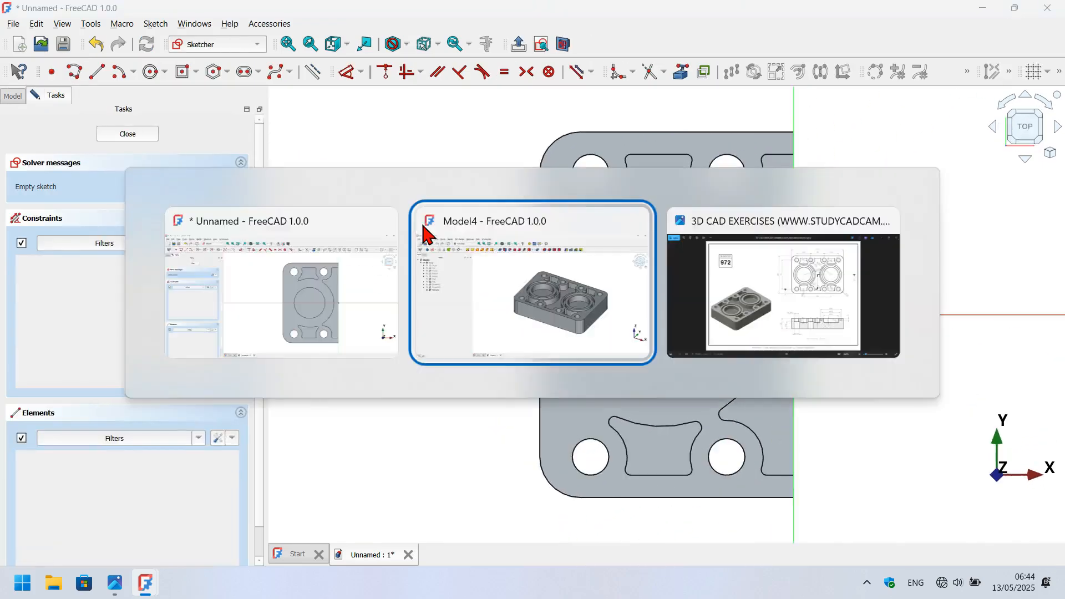
pyautogui.scroll(5, 622, 309)
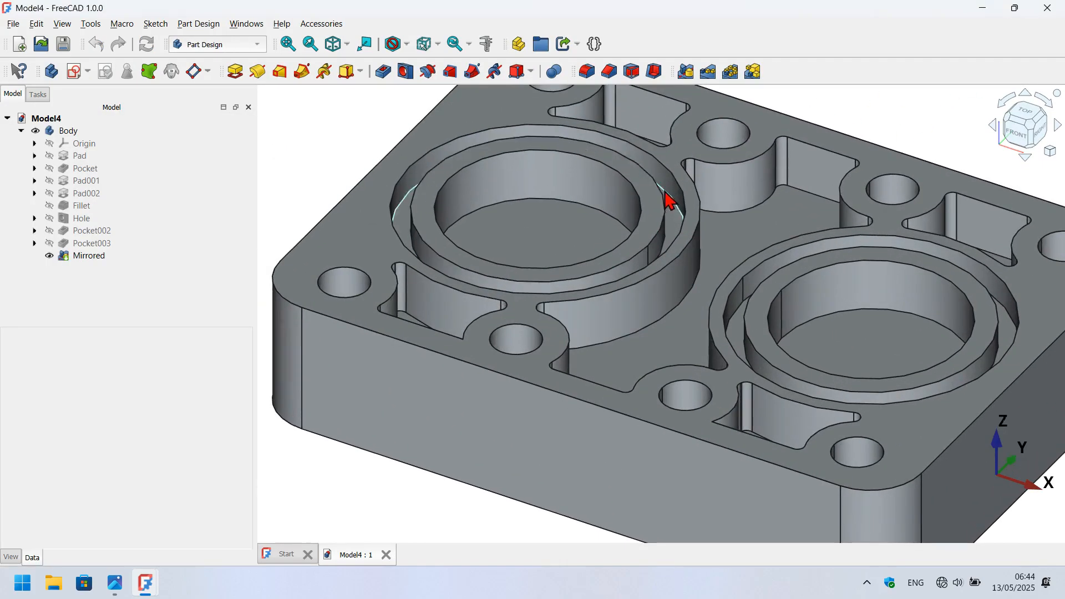
pyautogui.hotkey('alt', 'Tab')
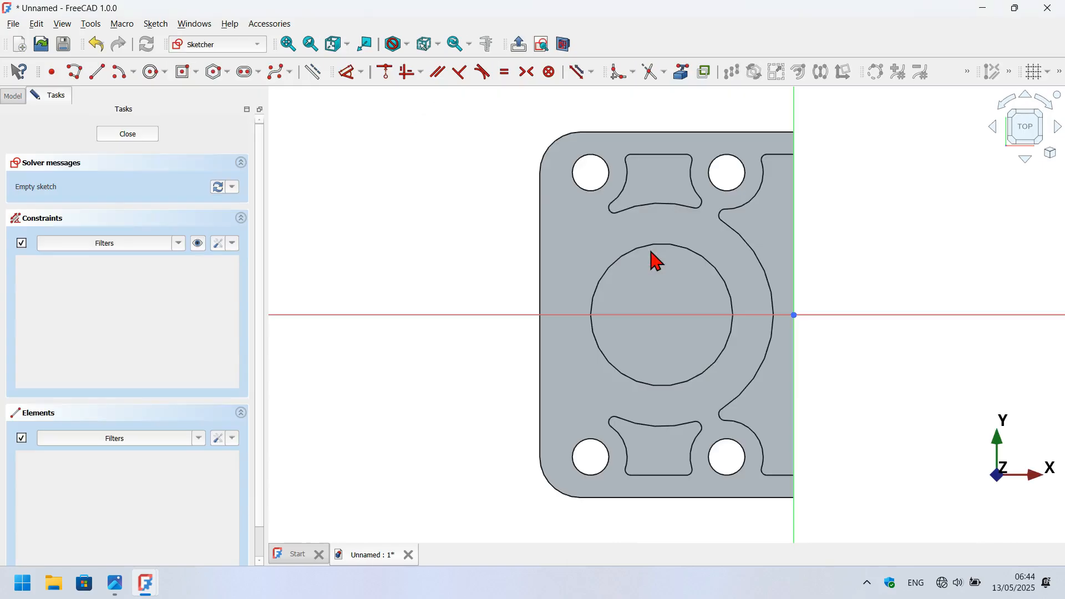
# Project the 35 mm pocket's circular edge into the sketch and draw two circles concentric with it, about 86 mm and 65 mm in diameter.
pyautogui.click(682, 71)
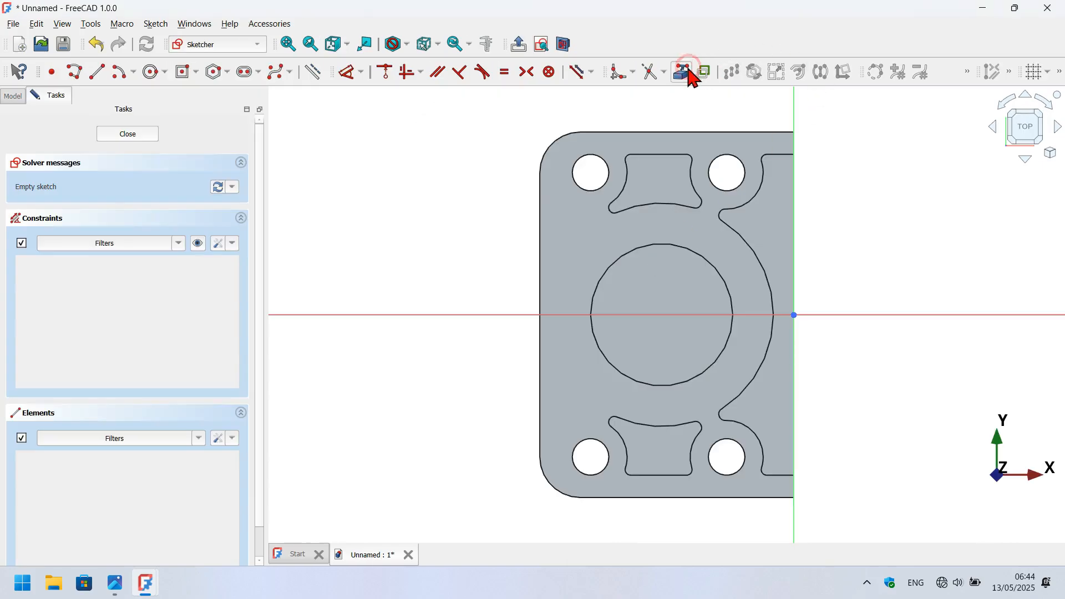
pyautogui.click(715, 263)
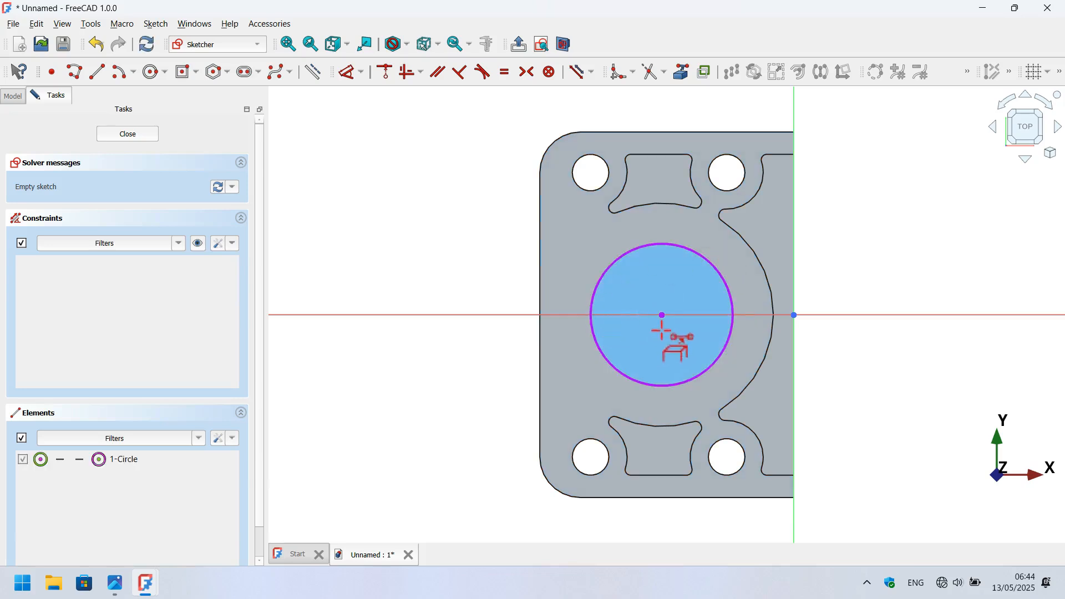
pyautogui.click(150, 71)
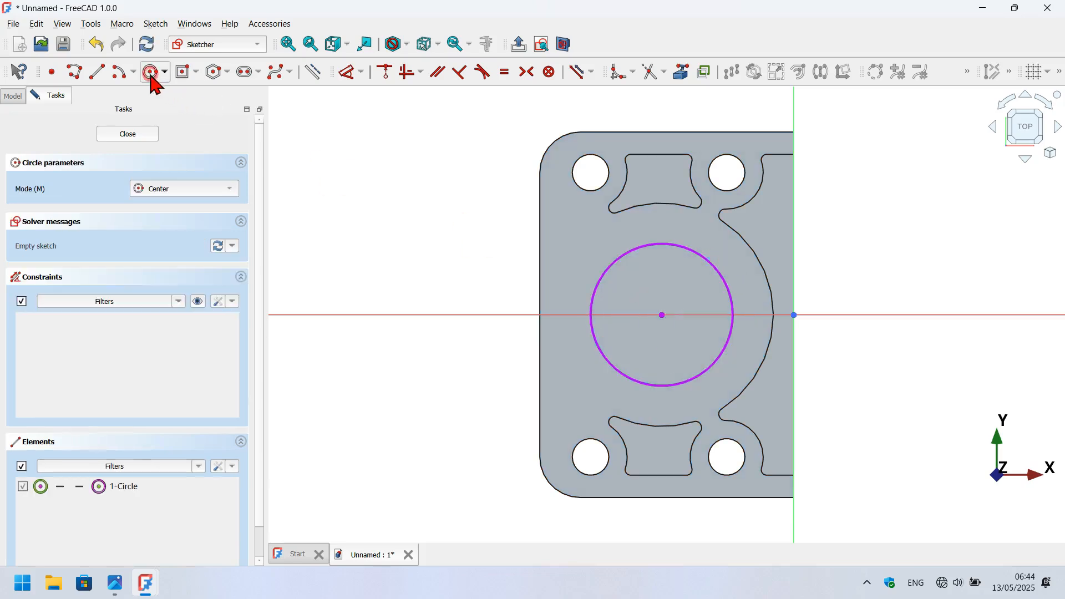
pyautogui.click(661, 315)
pyautogui.click(810, 407)
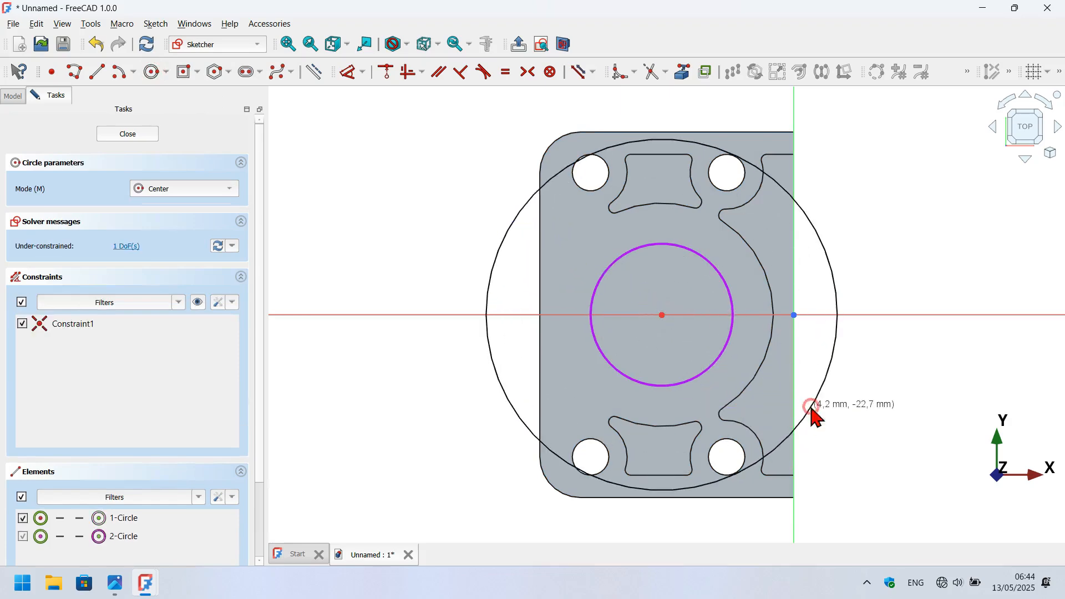
pyautogui.click(662, 315)
pyautogui.click(779, 257)
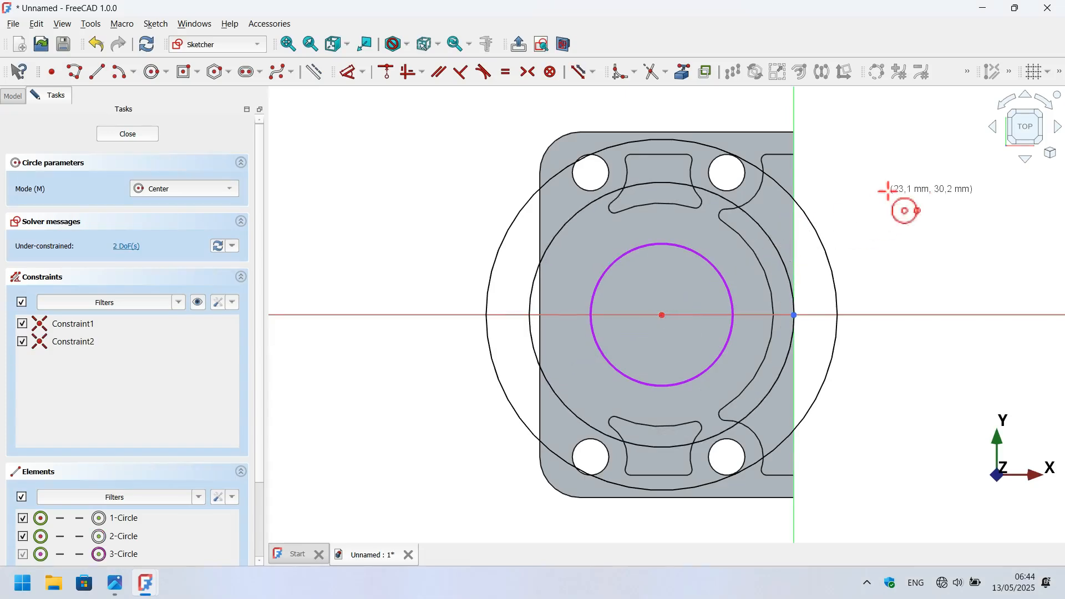
# Dimension the two concentric circles, setting the larger one's diameter to 50 mm and the smaller one's to 43 mm.
pyautogui.click(340, 76)
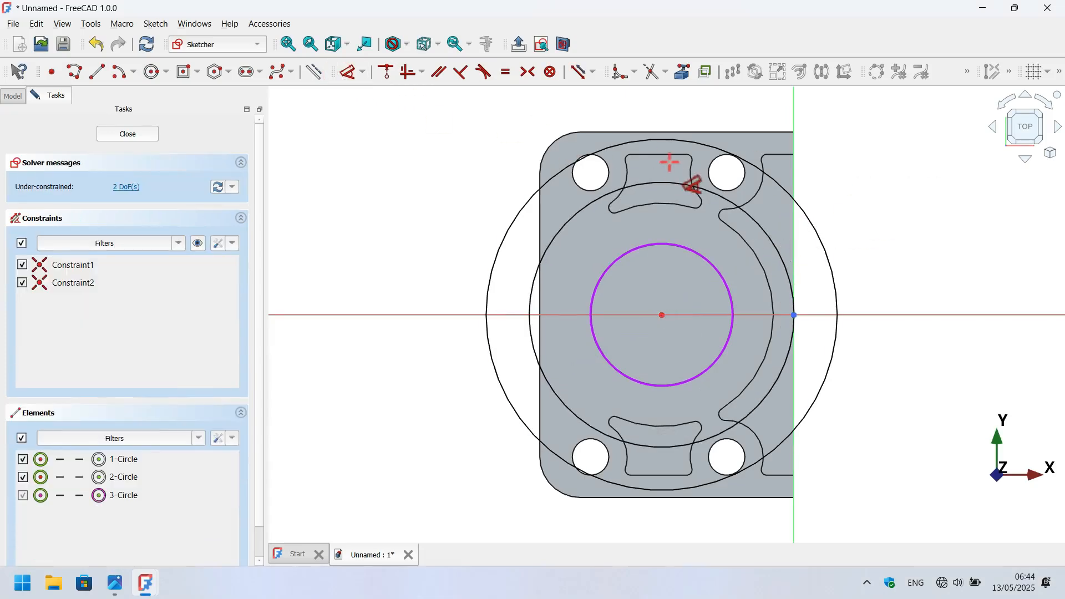
pyautogui.click(777, 178)
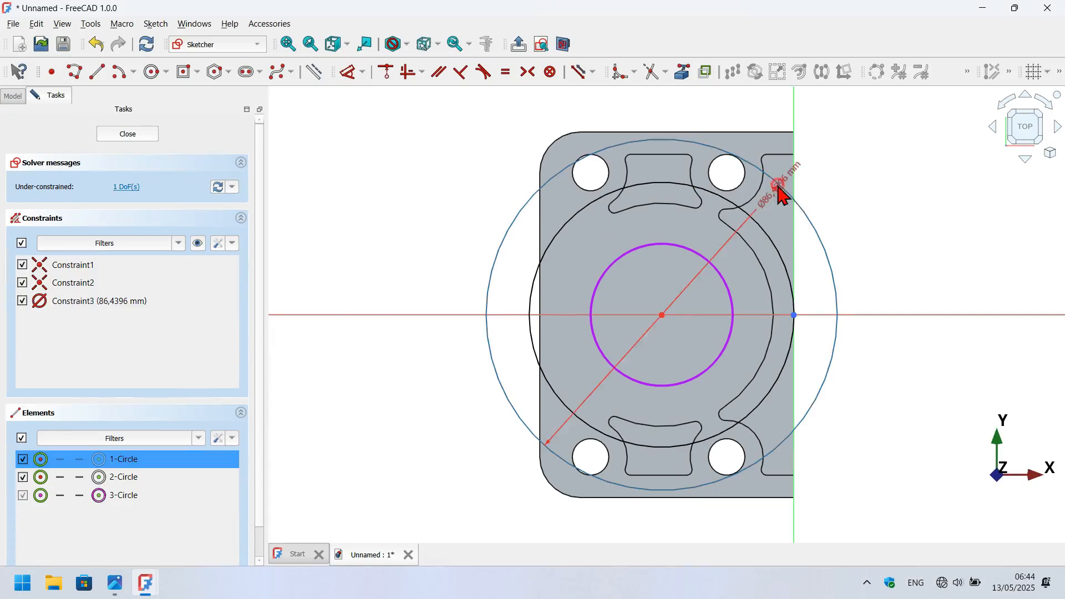
pyautogui.click(872, 169)
pyautogui.write('50')
pyautogui.press('Return')
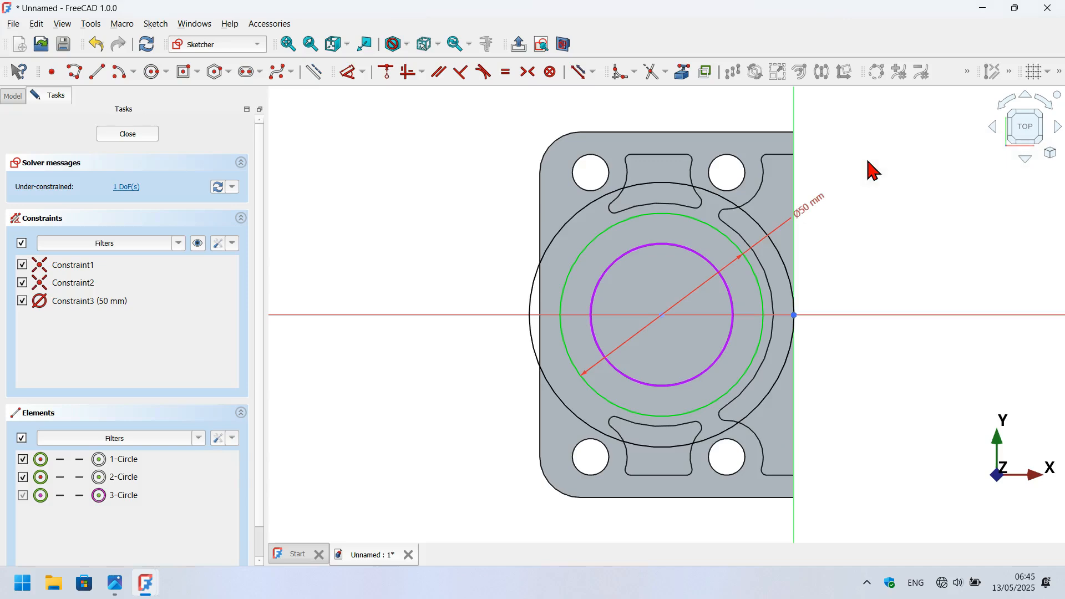
pyautogui.click(726, 194)
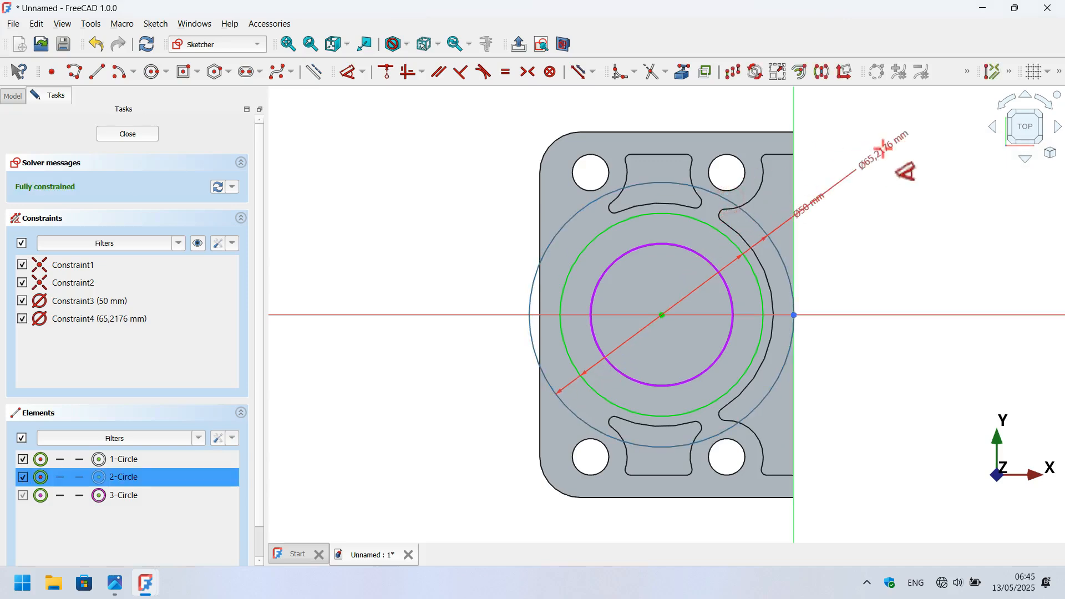
pyautogui.click(882, 153)
pyautogui.write('43')
pyautogui.press('Return')
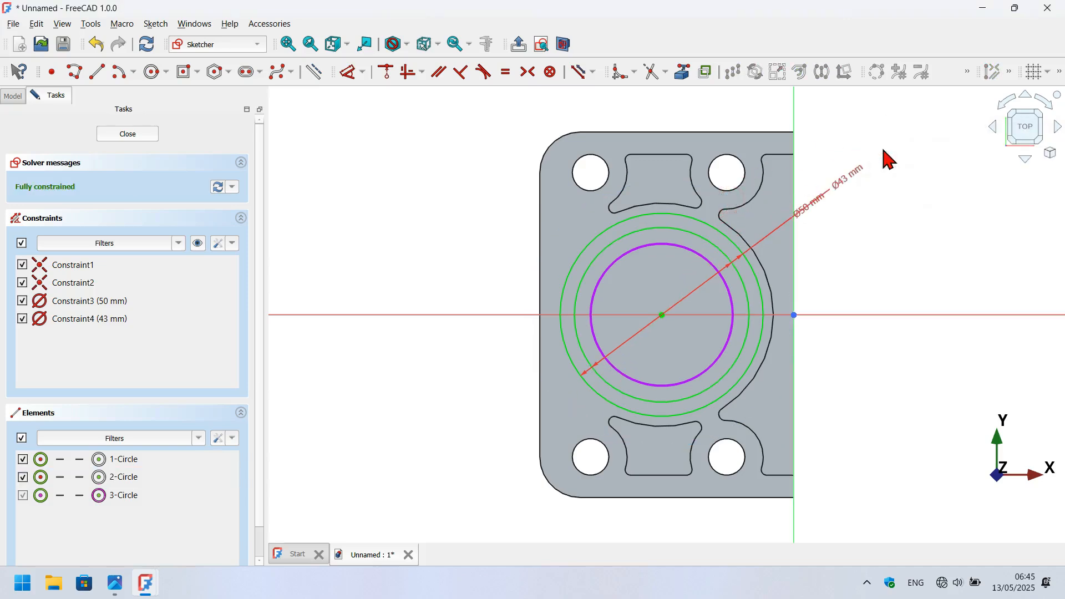
# Pocket the ring between the 50 mm and 43 mm circles 5 mm deep into the block's top face.
pyautogui.press('Escape')
pyautogui.press('Escape')
pyautogui.click(384, 72)
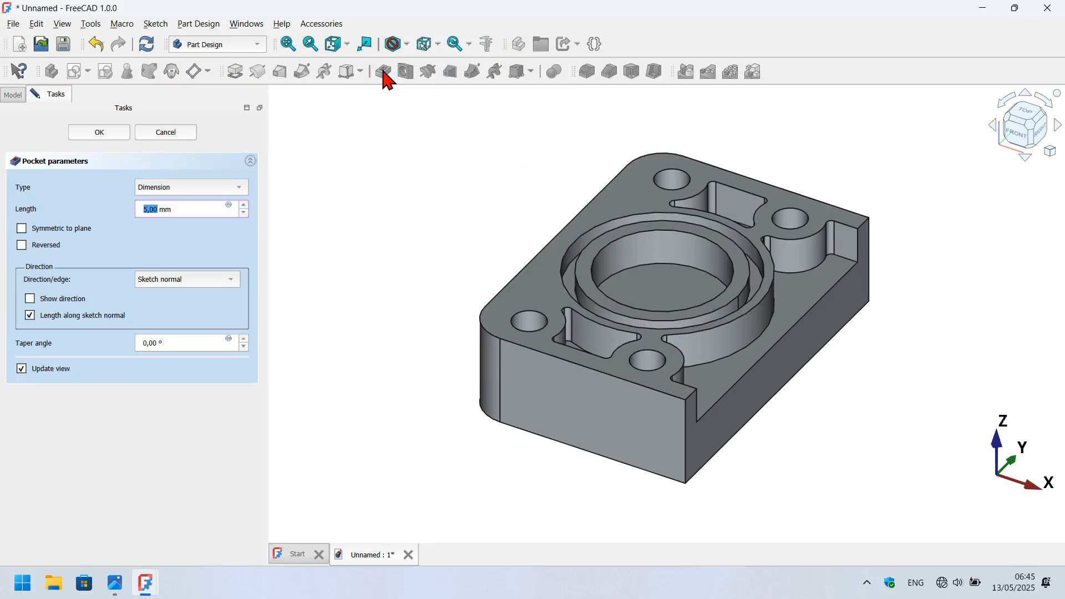
pyautogui.click(122, 133)
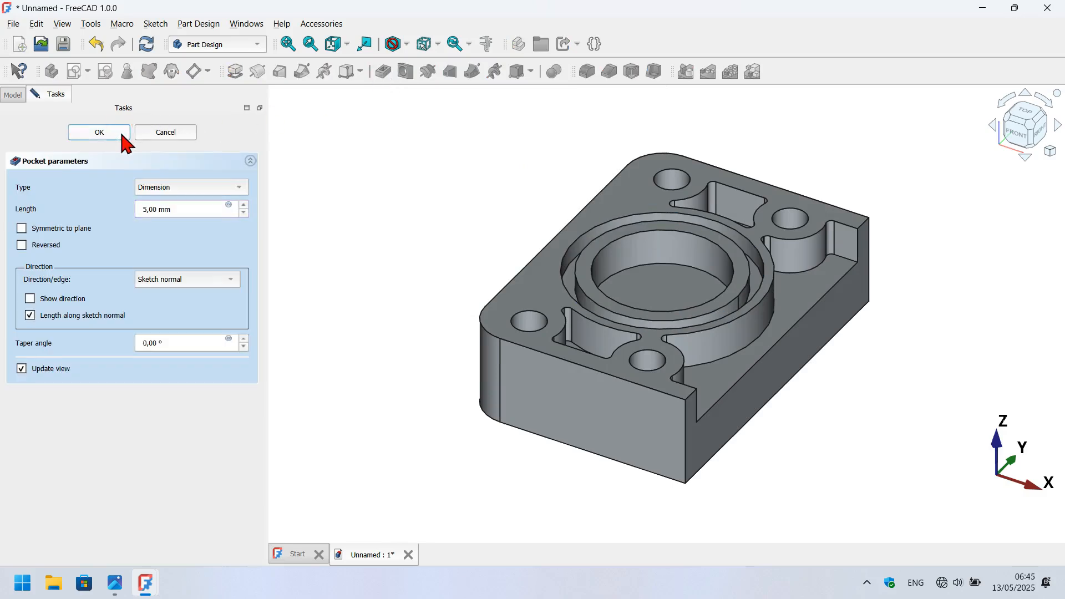
# Fillet the floor face of the 35 mm circular recess with a 1.35 mm radius.
pyautogui.click(658, 286)
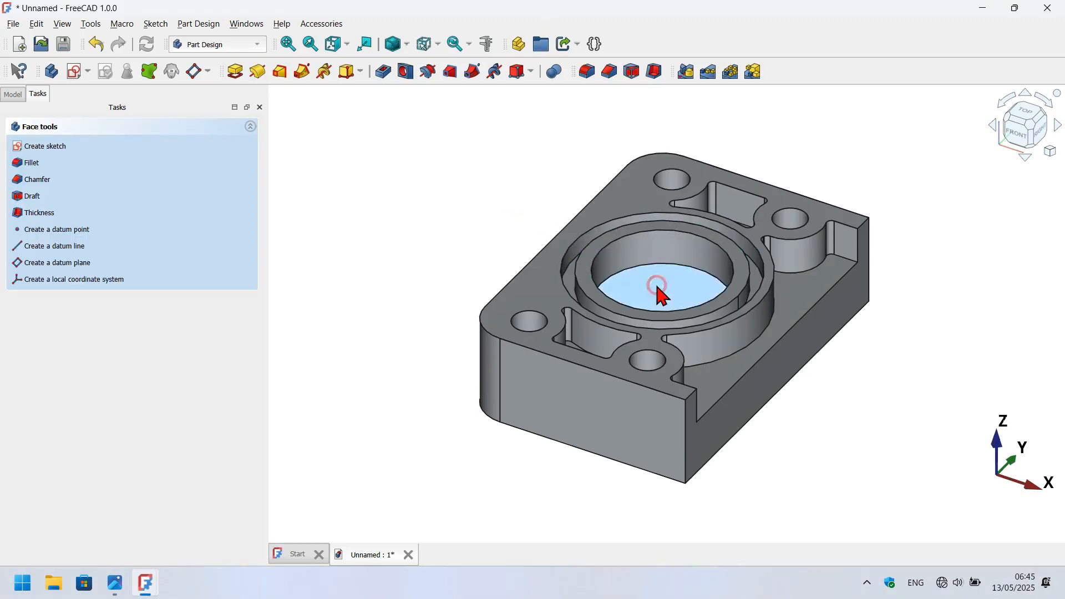
pyautogui.click(588, 73)
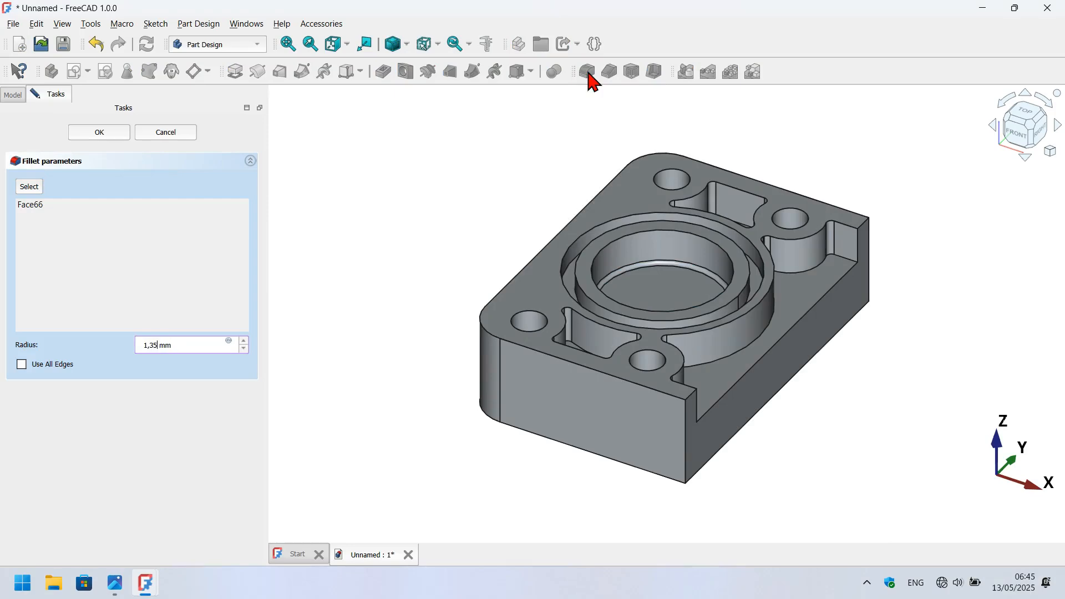
pyautogui.write('1,35')
pyautogui.press('Return')
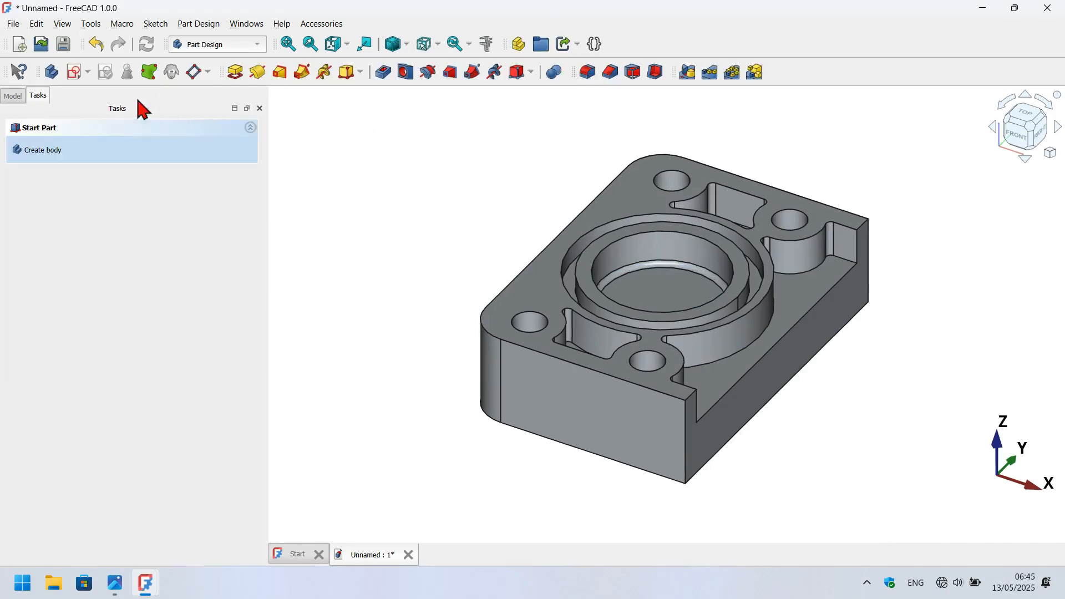
# Mirror the whole body about the base YZ plane to complete the block's other half.
pyautogui.click(12, 95)
pyautogui.click(516, 200)
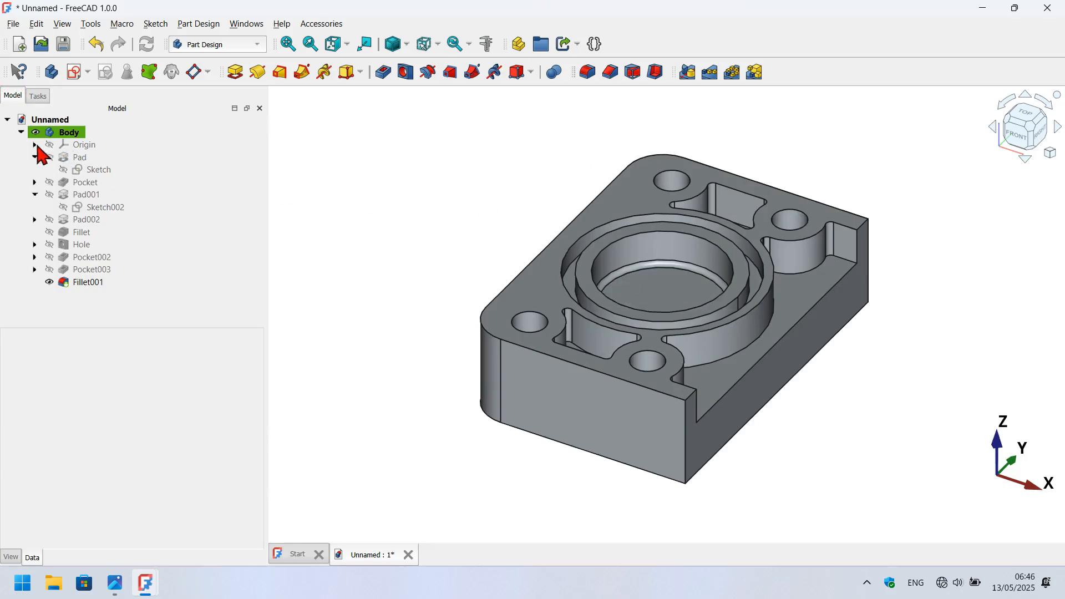
pyautogui.click(69, 134)
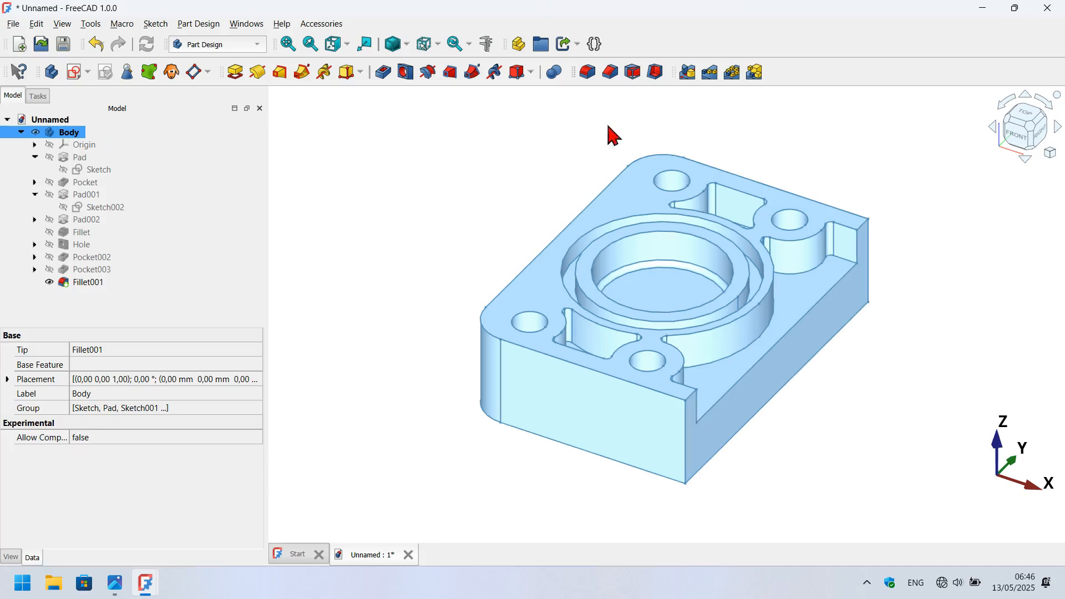
pyautogui.click(688, 75)
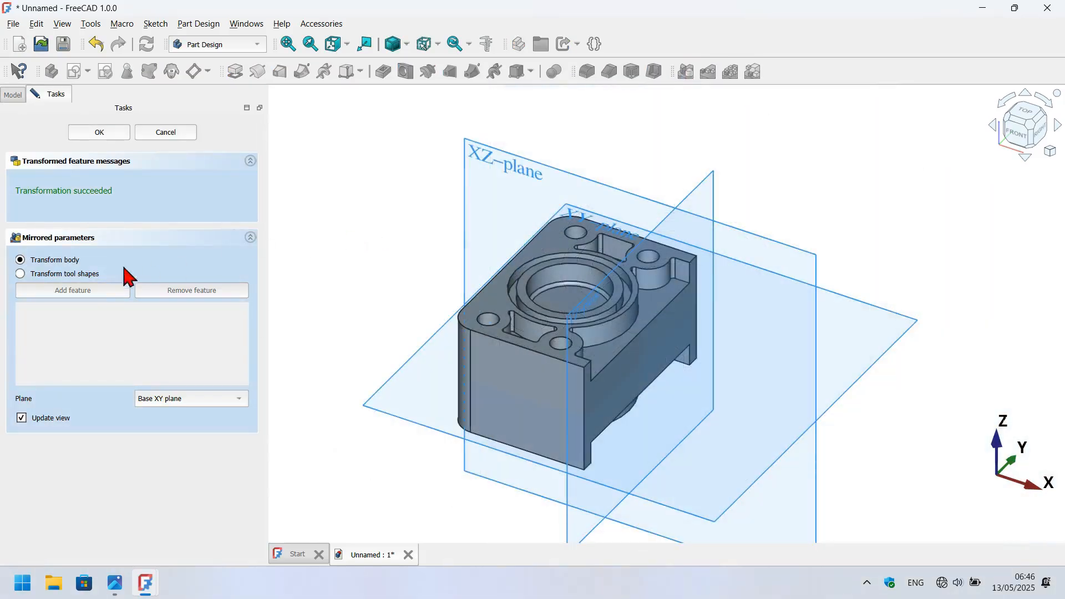
pyautogui.scroll(3, 395, 352)
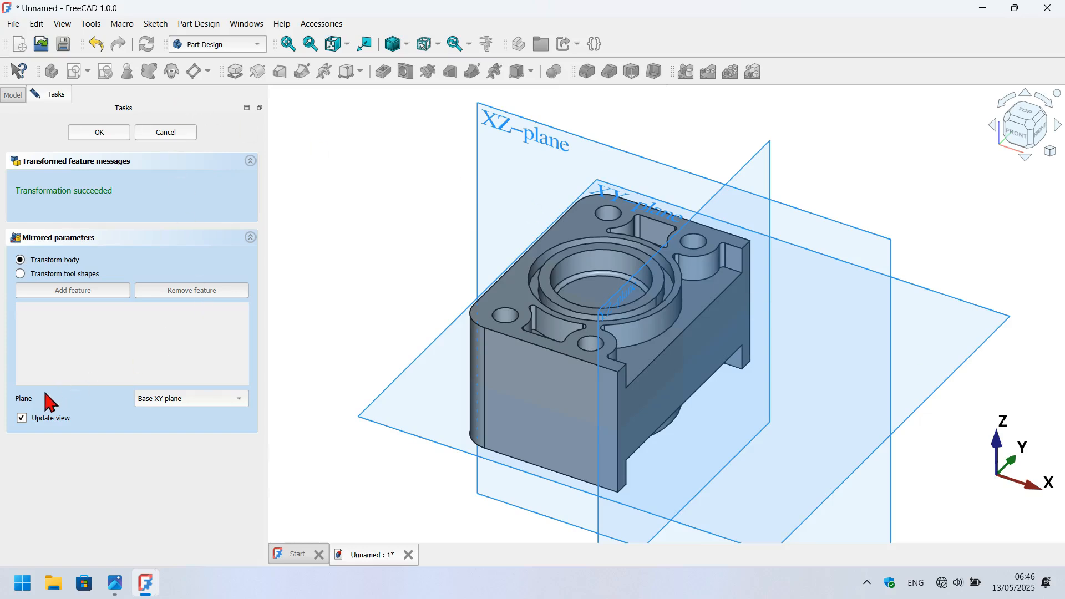
pyautogui.click(216, 399)
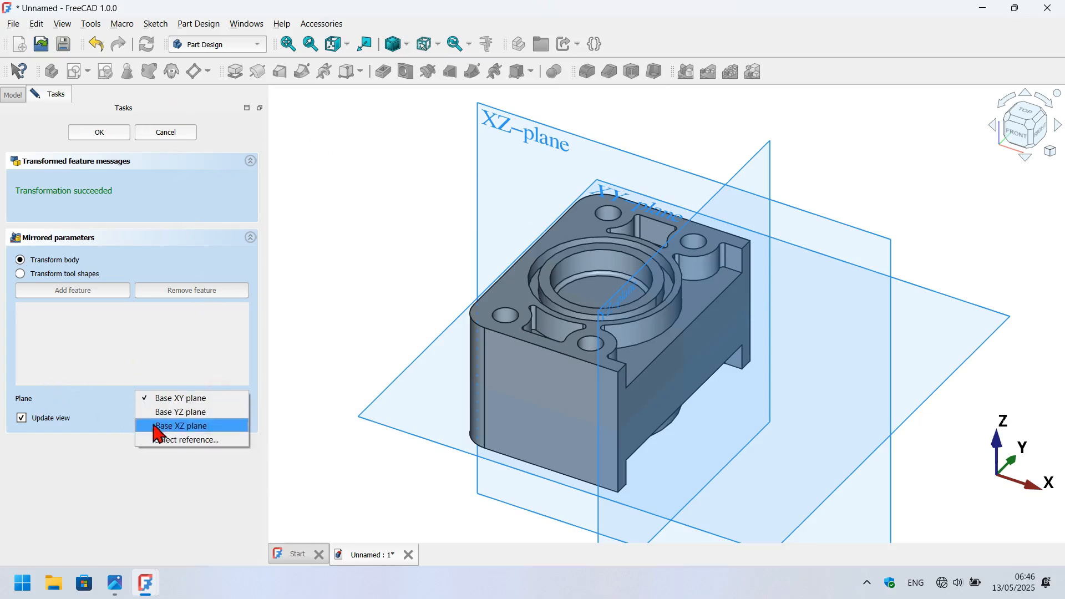
pyautogui.click(230, 425)
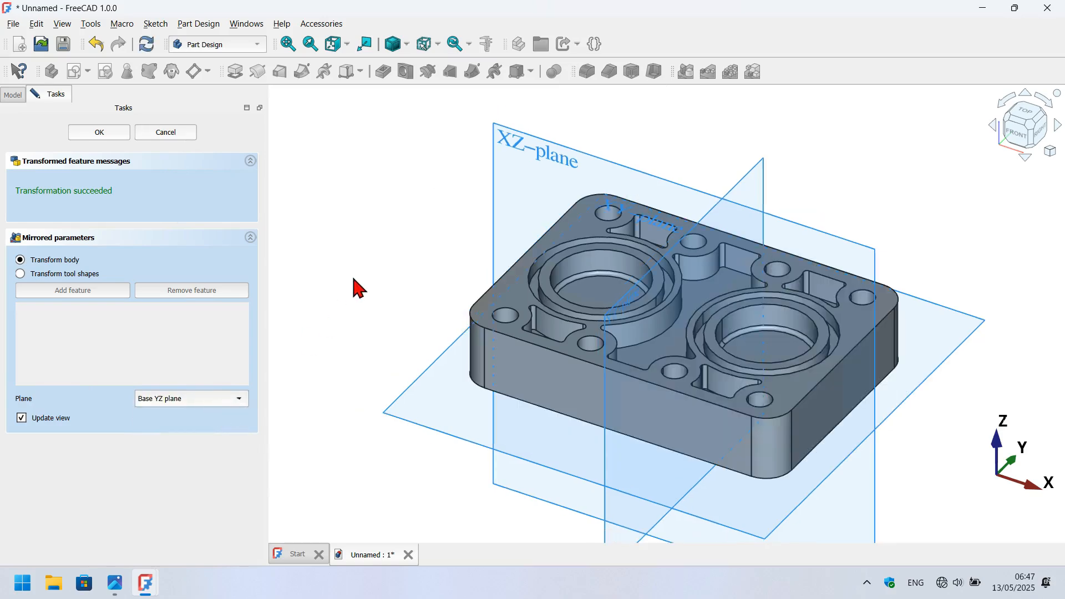
pyautogui.click(107, 133)
# Examine the completed mirrored block from several angles, ending in the isometric view.
pyautogui.moveTo(488, 448)
pyautogui.mouseDown(button='middle')
pyautogui.moveTo(666, 294)
pyautogui.moveTo(637, 356)
pyautogui.moveTo(494, 447)
pyautogui.moveTo(497, 464)
pyautogui.mouseUp(button='middle')
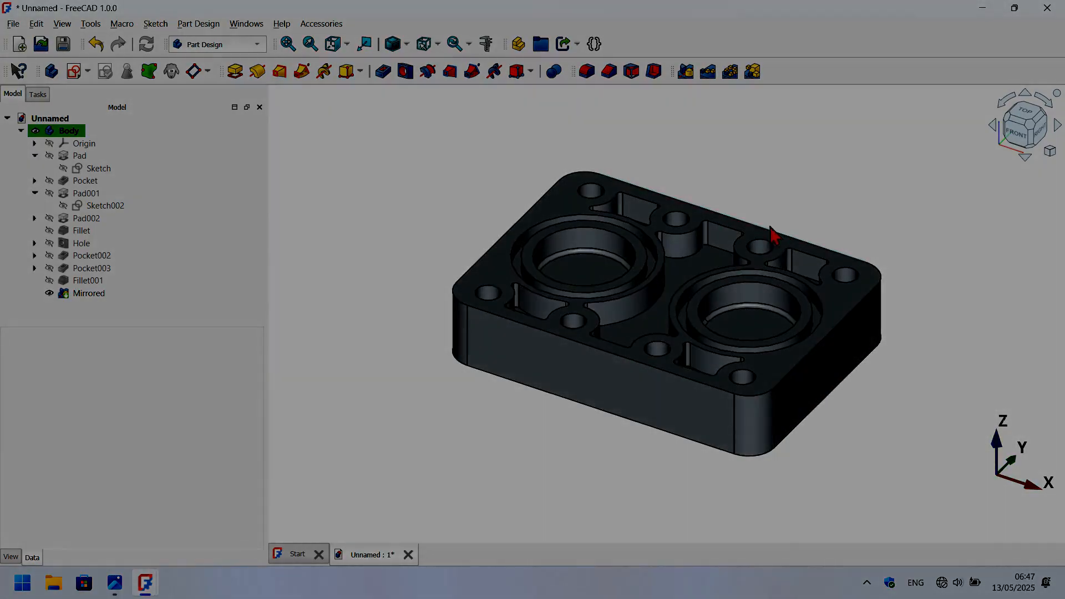
pyautogui.moveTo(799, 200); pyautogui.dragTo(790, 227, button='middle')
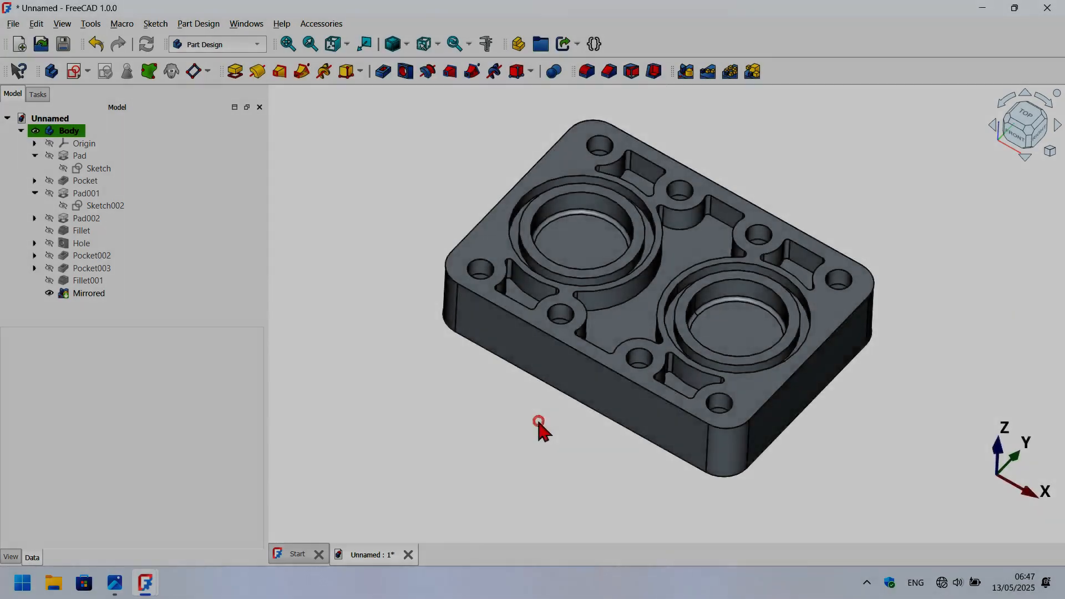
pyautogui.moveTo(542, 422); pyautogui.dragTo(609, 386, button='middle')
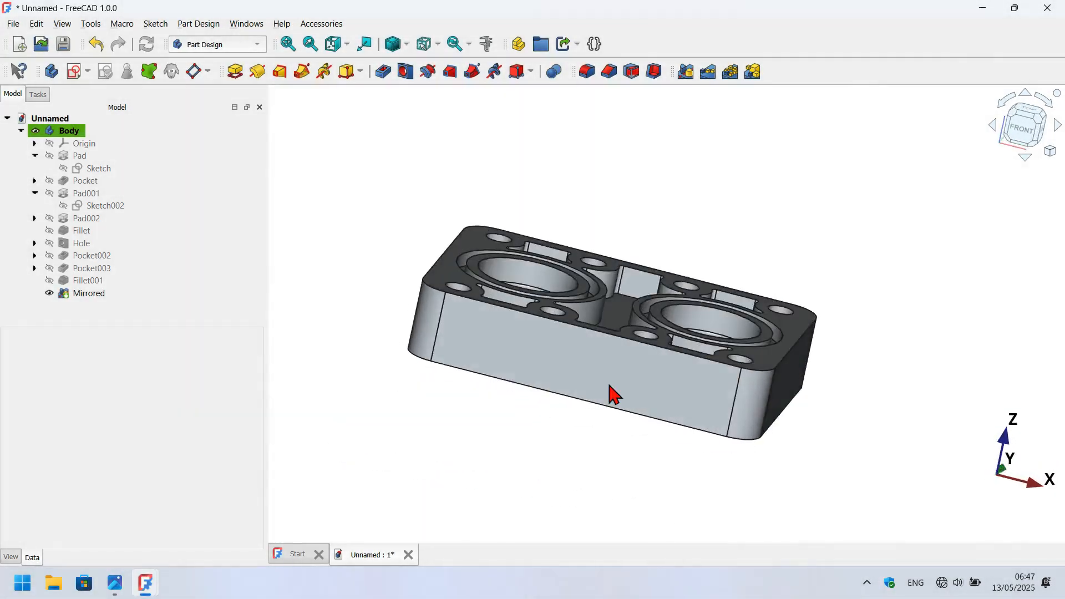
pyautogui.press('0')
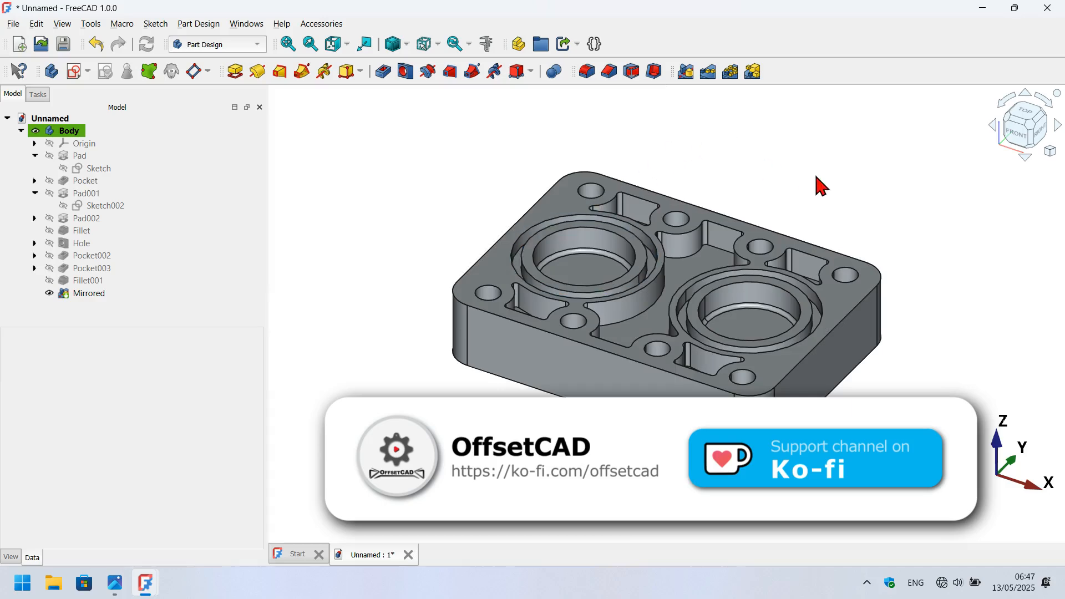
pyautogui.moveTo(829, 183)
pyautogui.mouseDown(button='middle')
pyautogui.moveTo(713, 248)
pyautogui.moveTo(725, 338)
pyautogui.moveTo(831, 199)
pyautogui.mouseUp(button='middle')
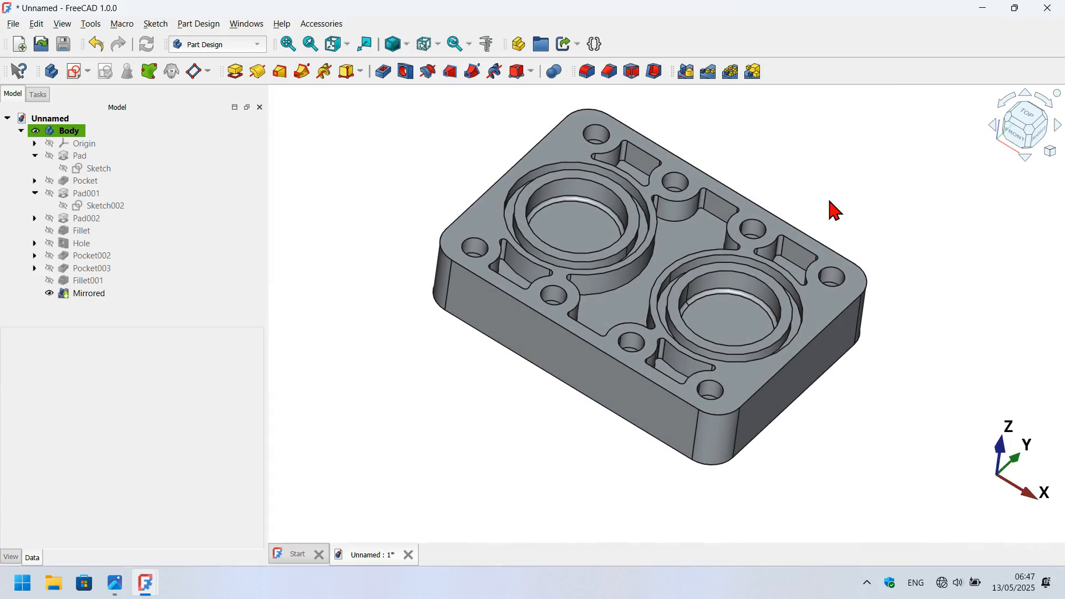
pyautogui.moveTo(804, 444)
pyautogui.mouseDown(button='middle')
pyautogui.moveTo(660, 396)
pyautogui.moveTo(798, 441)
pyautogui.mouseUp(button='middle')
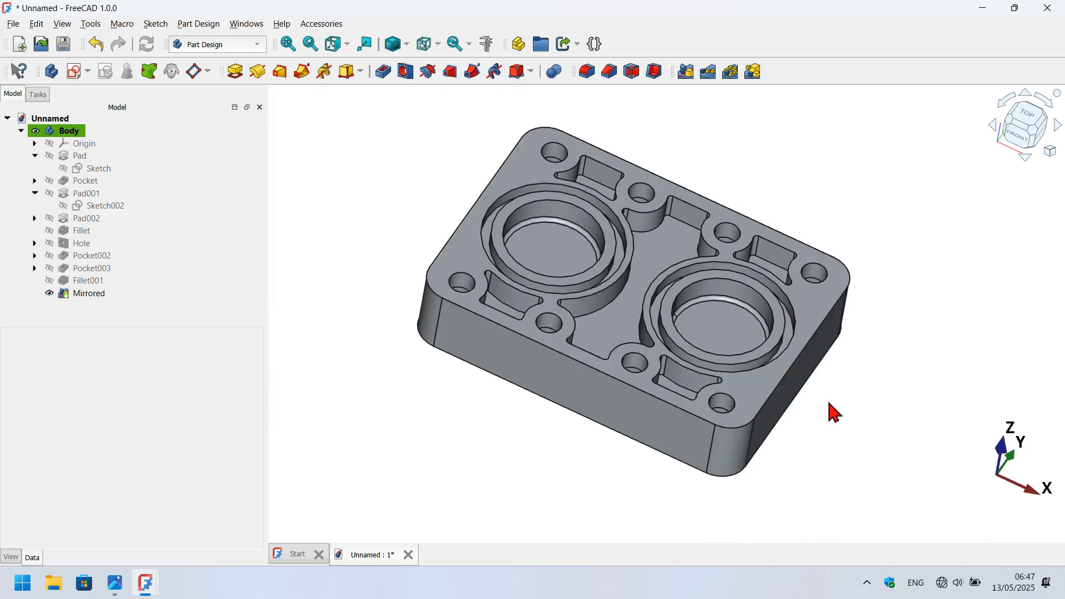
pyautogui.press('Home')
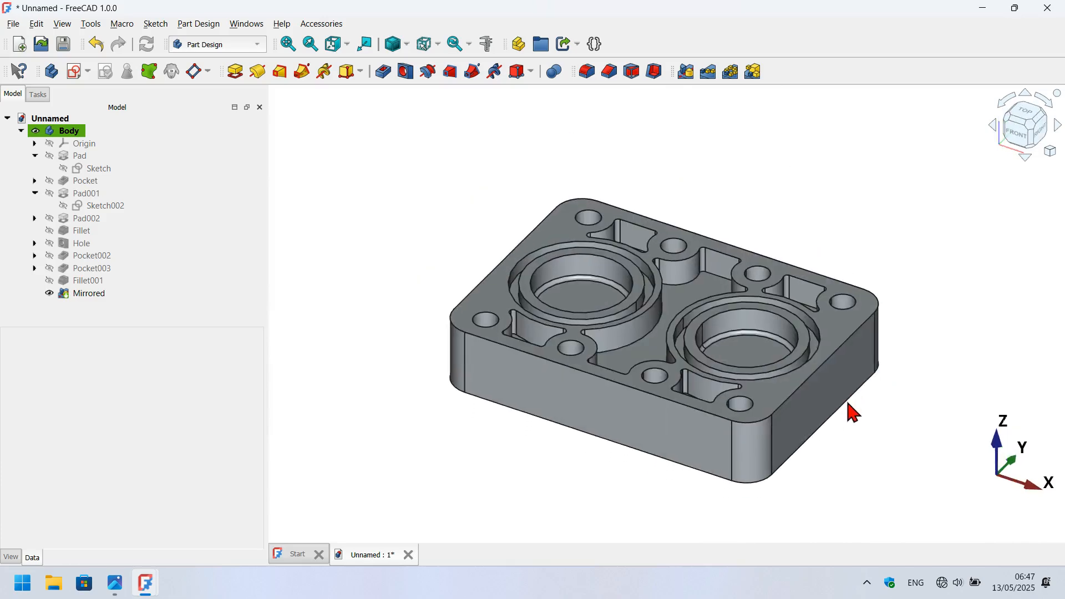